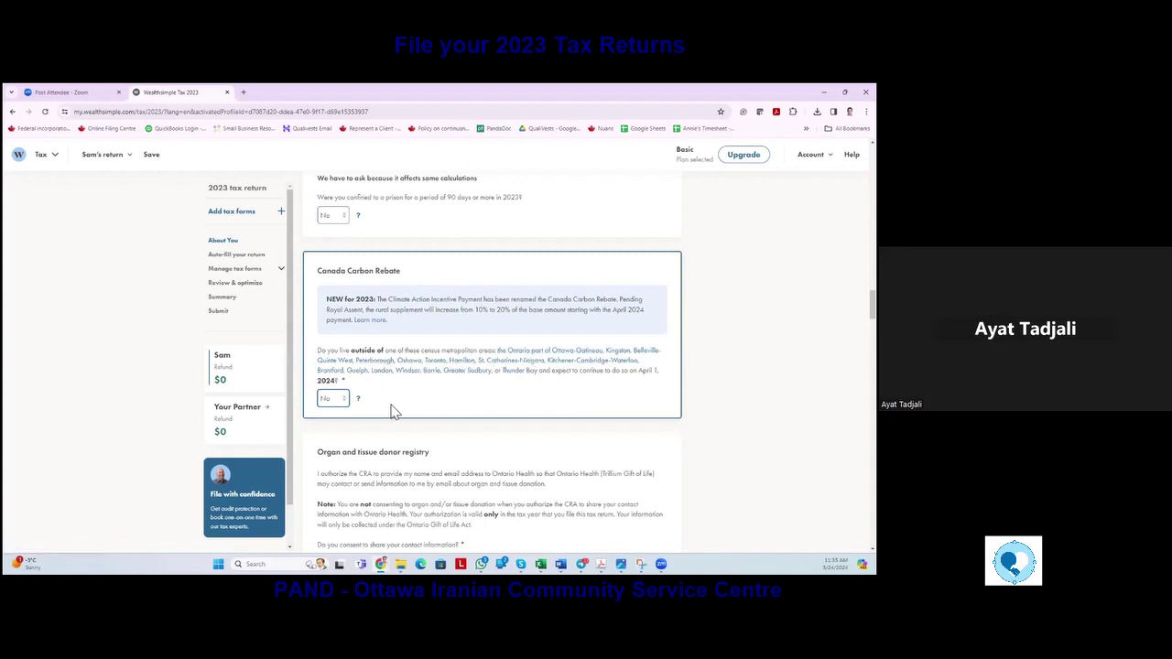
Consent to sharing contact information with Ontario Health by choosing Yes.
scroll(392, 412, "down", 2)
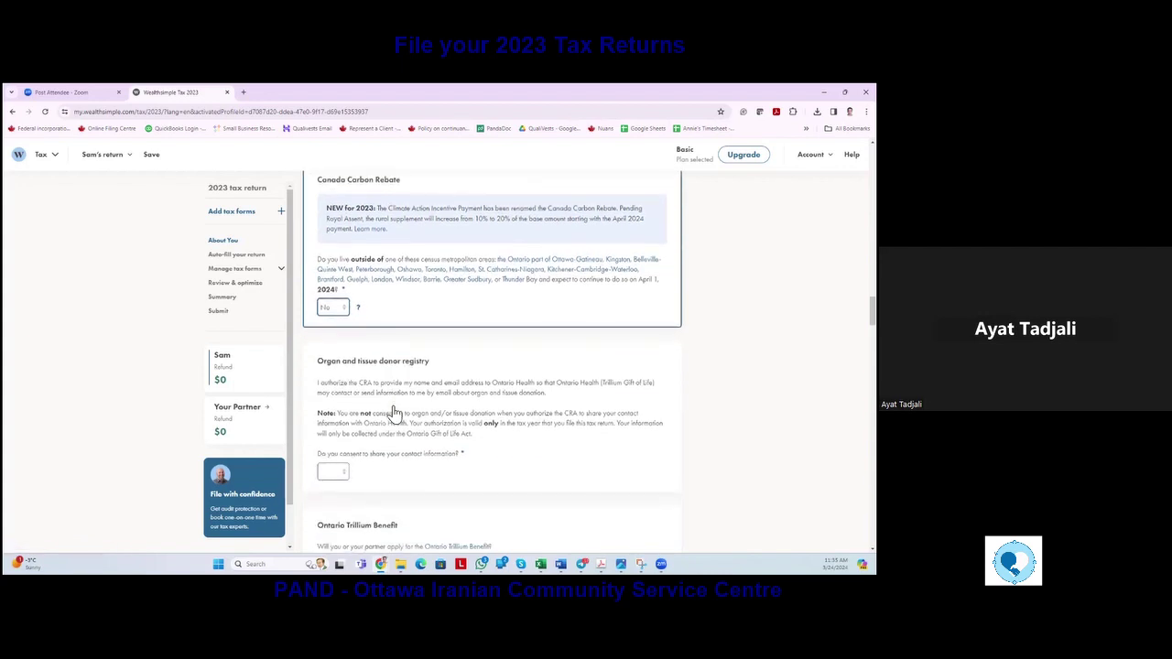
scroll(392, 413, "down", 1)
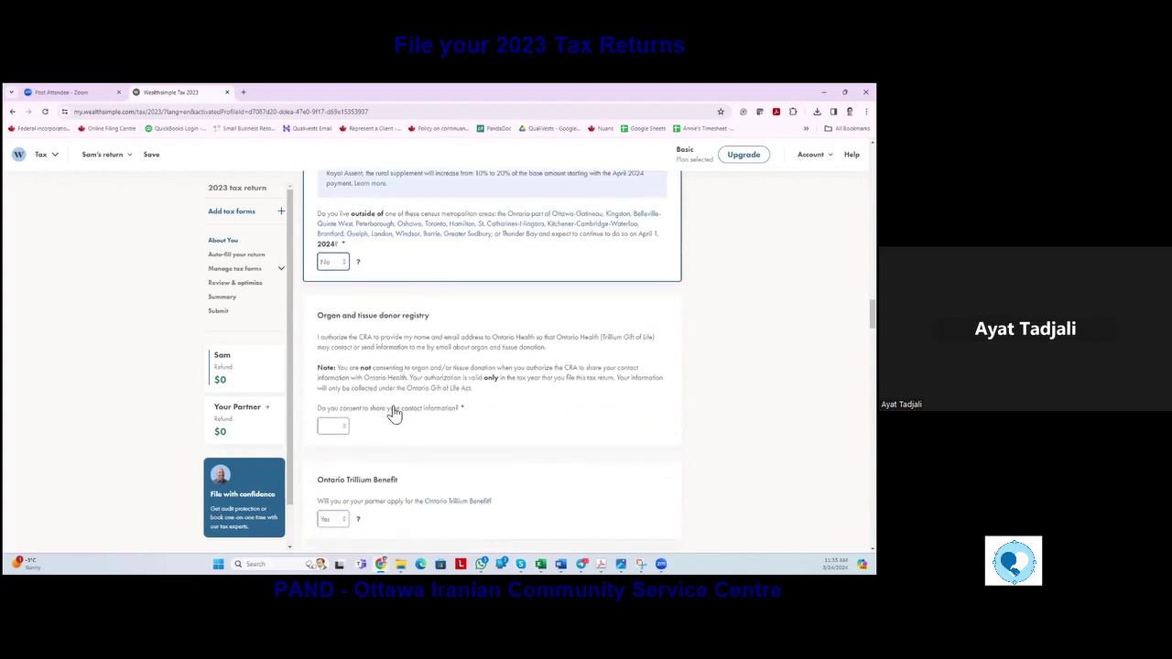
left_click(346, 429)
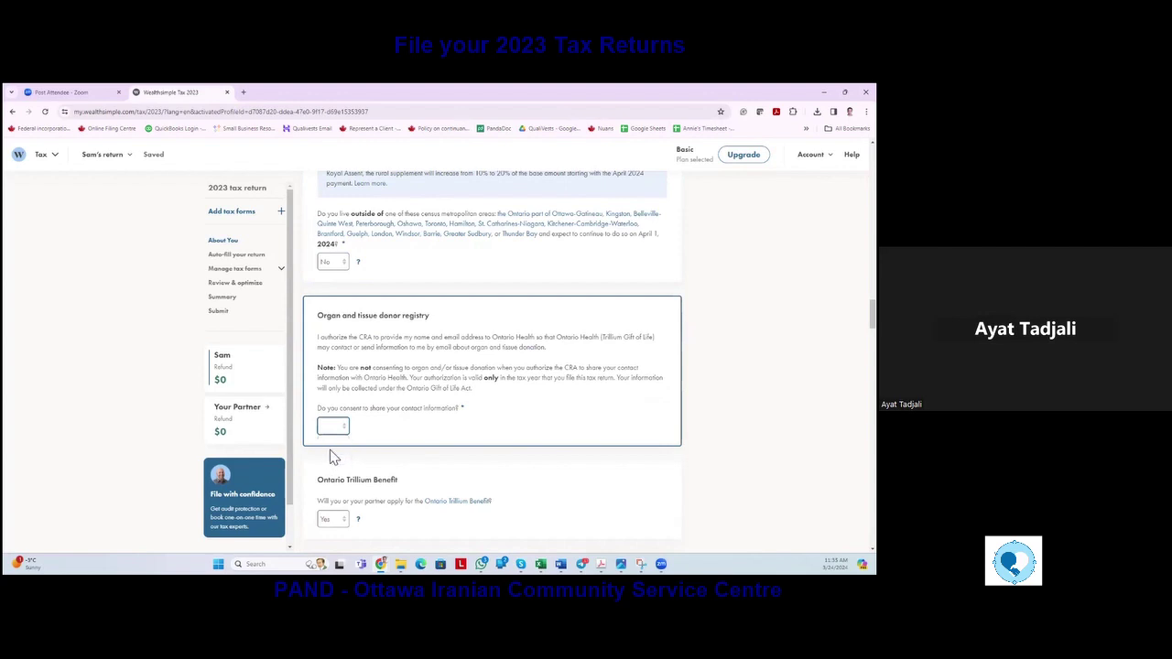
left_click(397, 419)
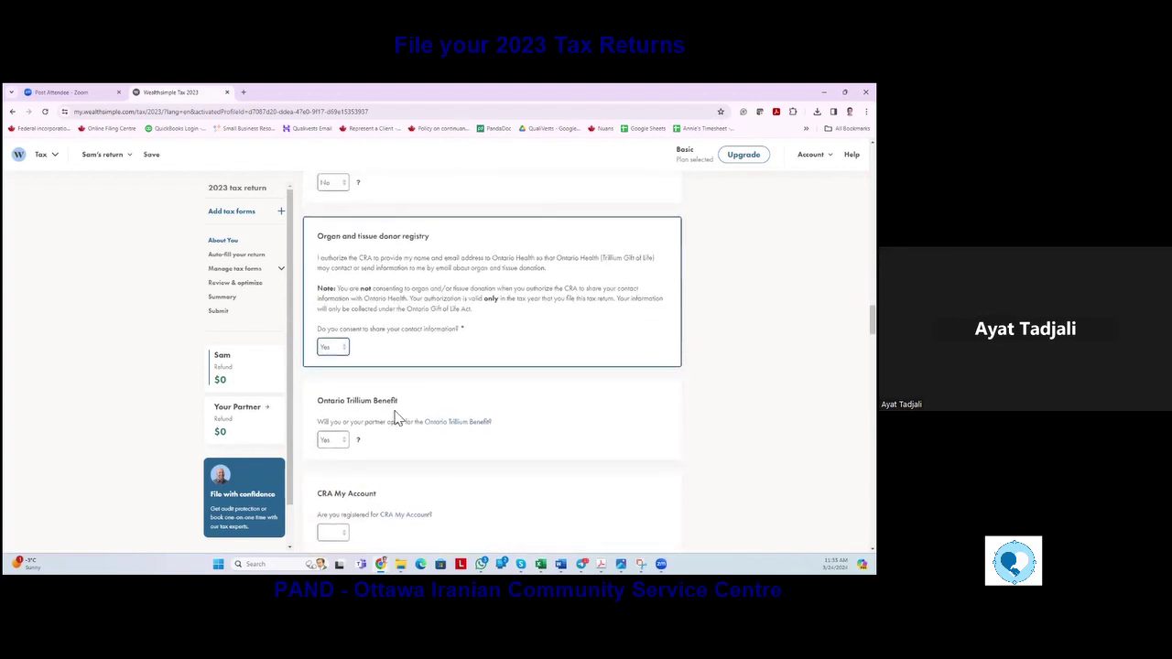
Answer Yes to being registered for CRA My Account.
scroll(397, 421, "up", 1)
scroll(399, 420, "down", 1)
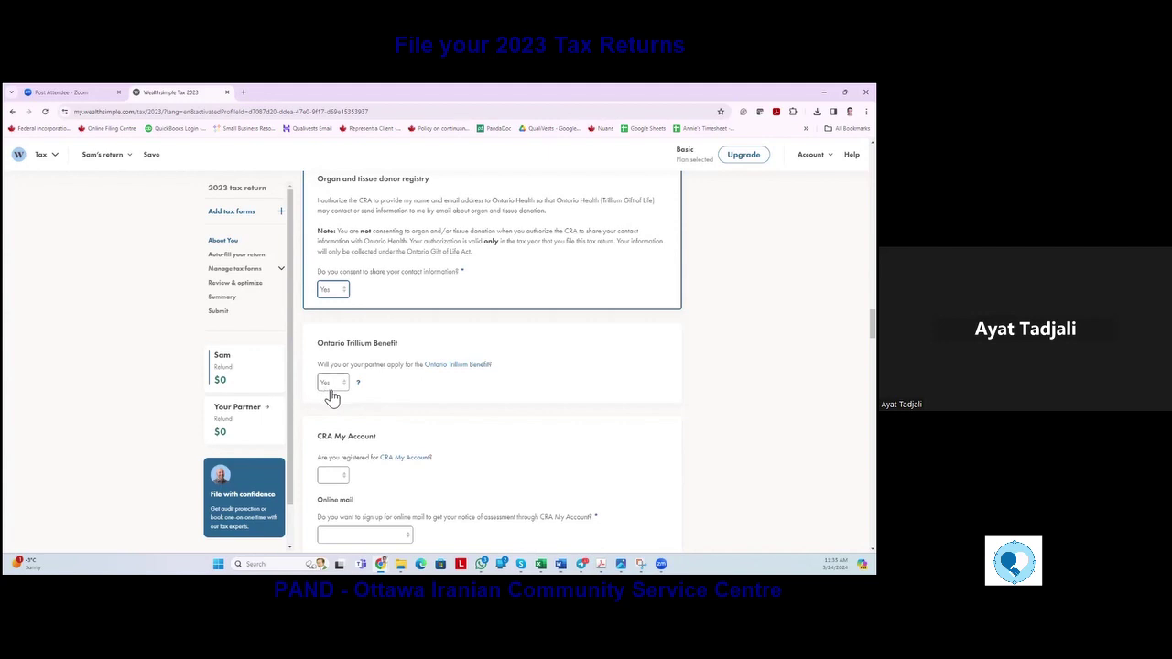
scroll(378, 396, "down", 1)
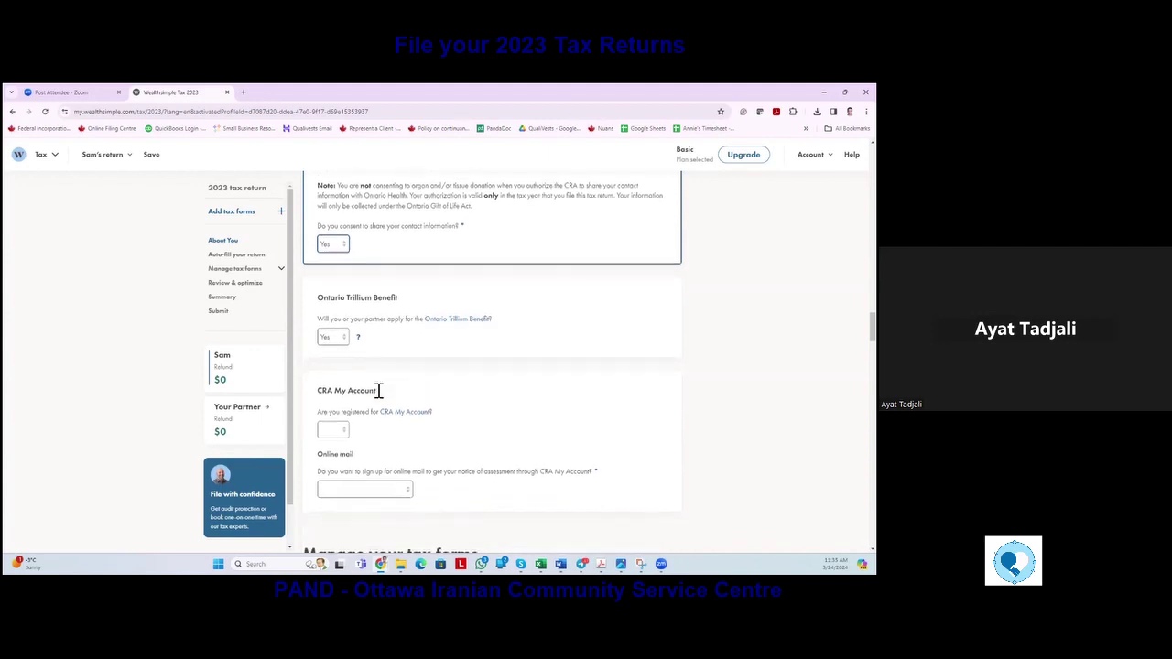
left_click(344, 435)
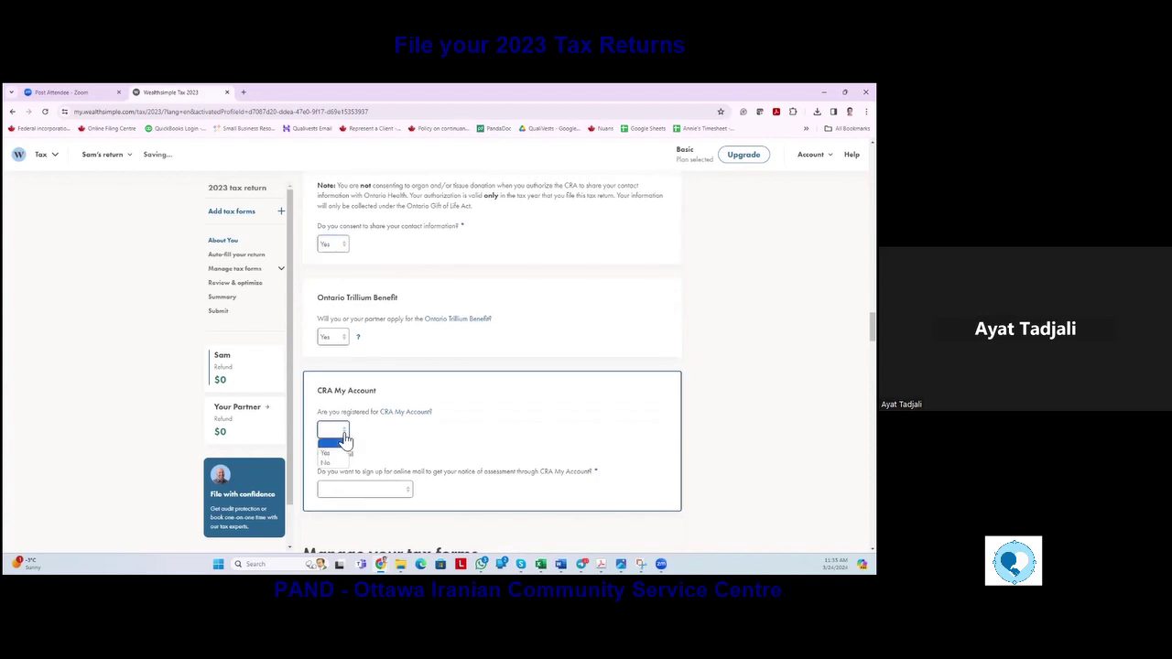
left_click(331, 453)
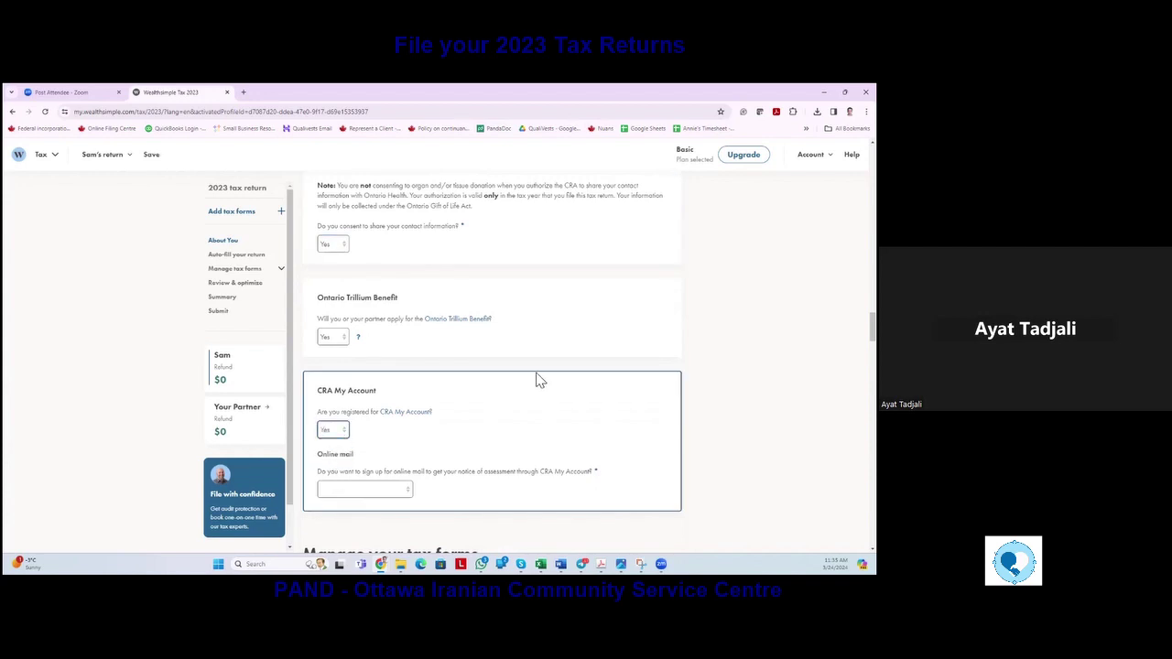
Set Online mail to 'Yes, sign me up'.
scroll(539, 378, "down", 2)
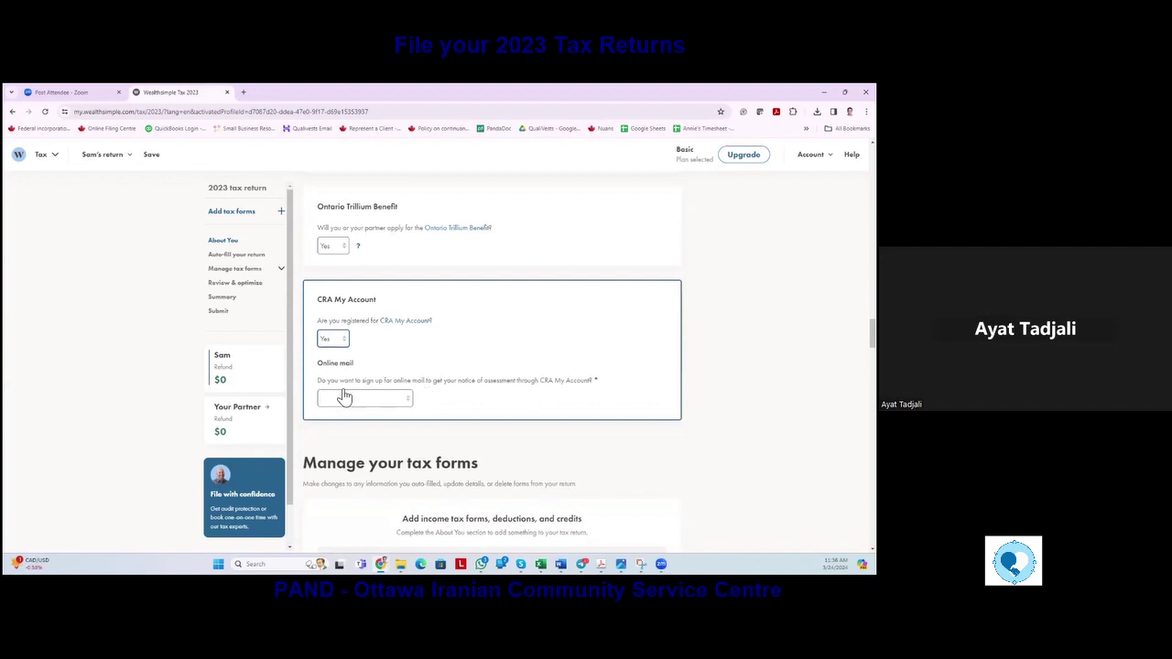
left_click(406, 403)
left_click(362, 423)
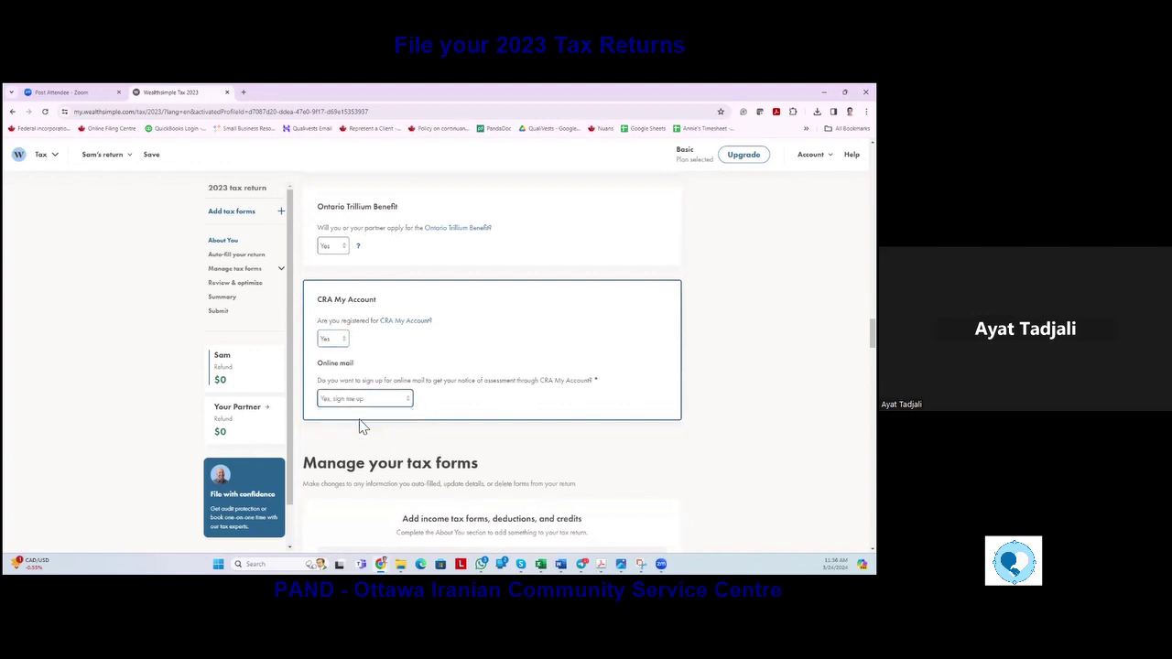
Agree to the online mail terms, then enter and confirm the taxpayer's Gmail address.
left_click(423, 452)
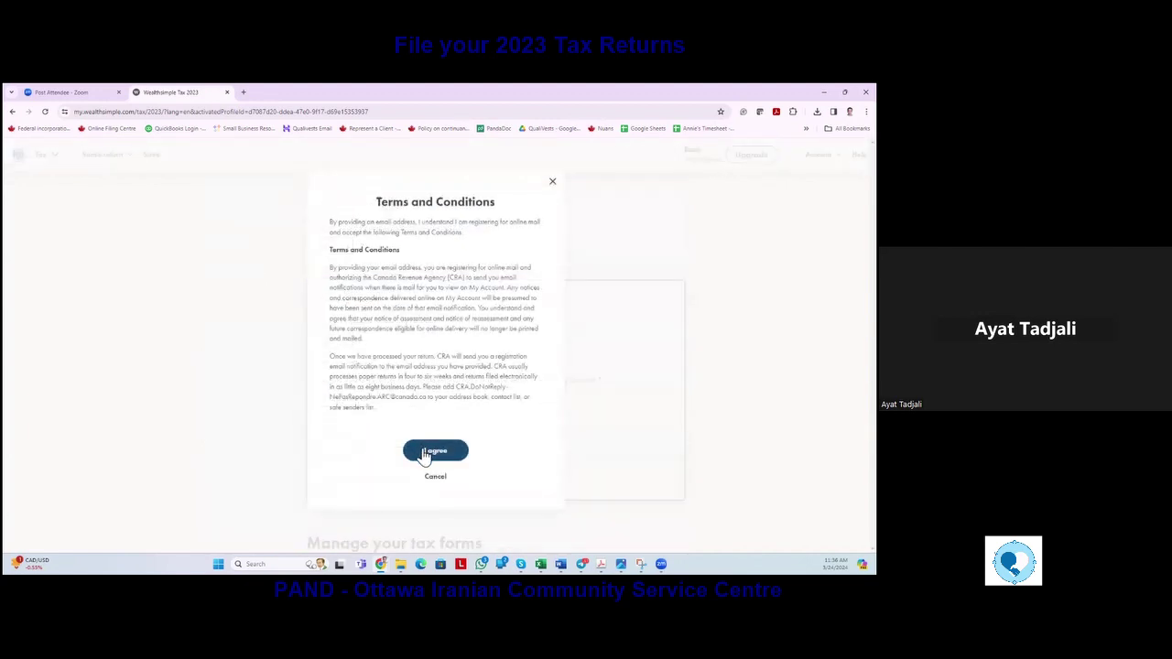
left_click(354, 439)
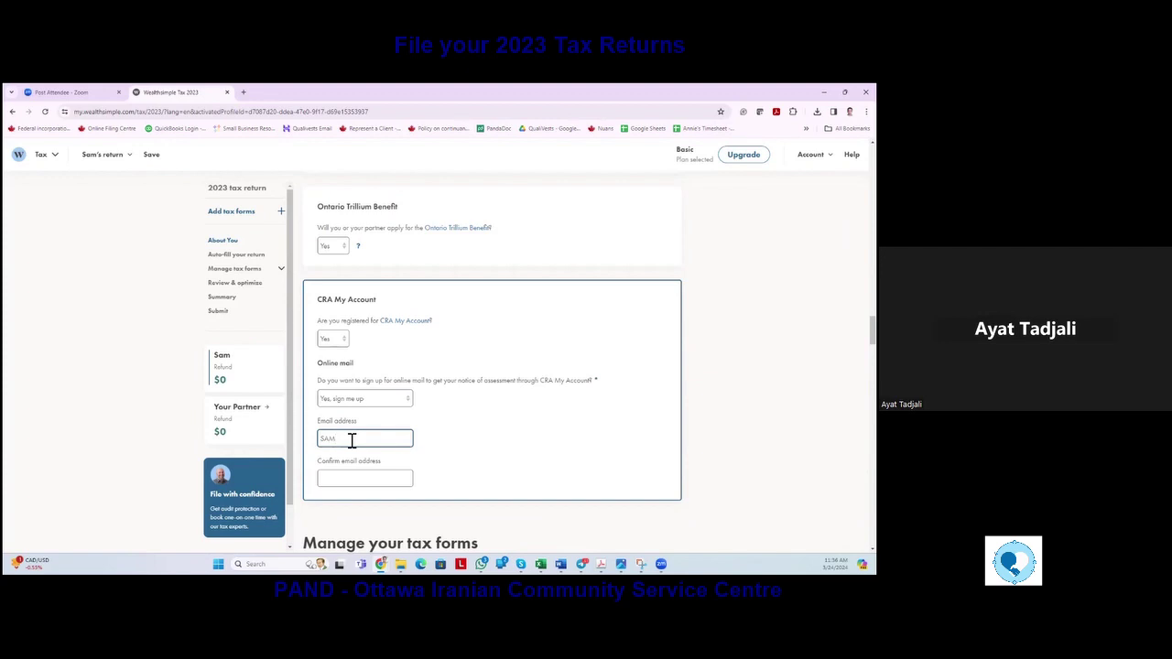
left_click(339, 485)
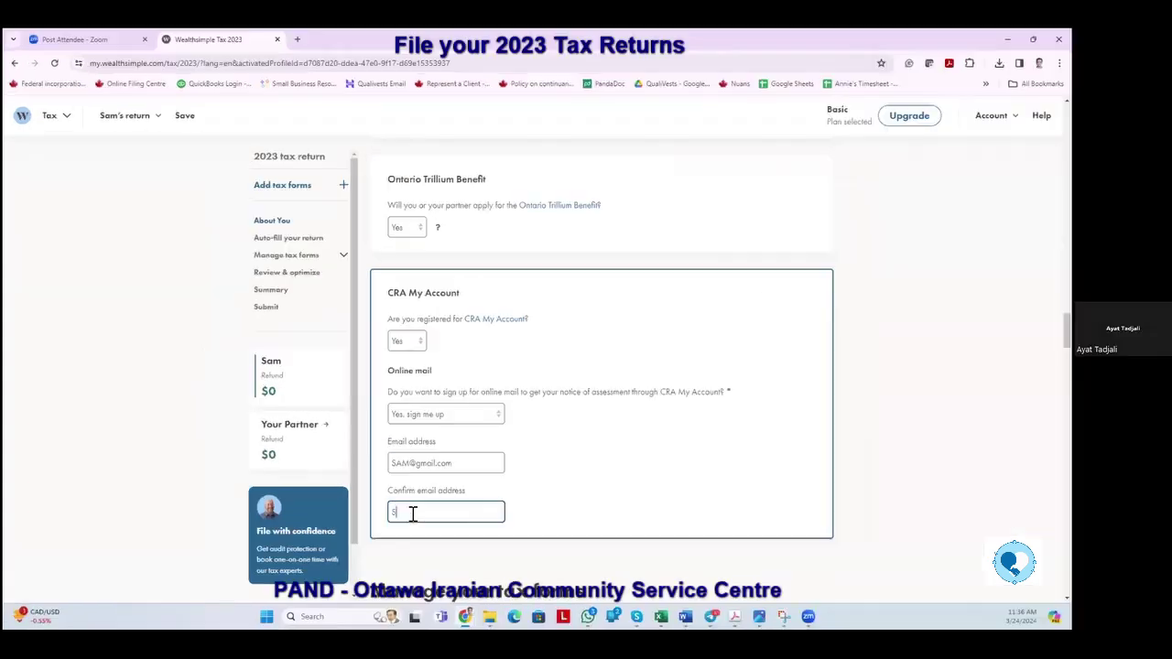
left_click(784, 485)
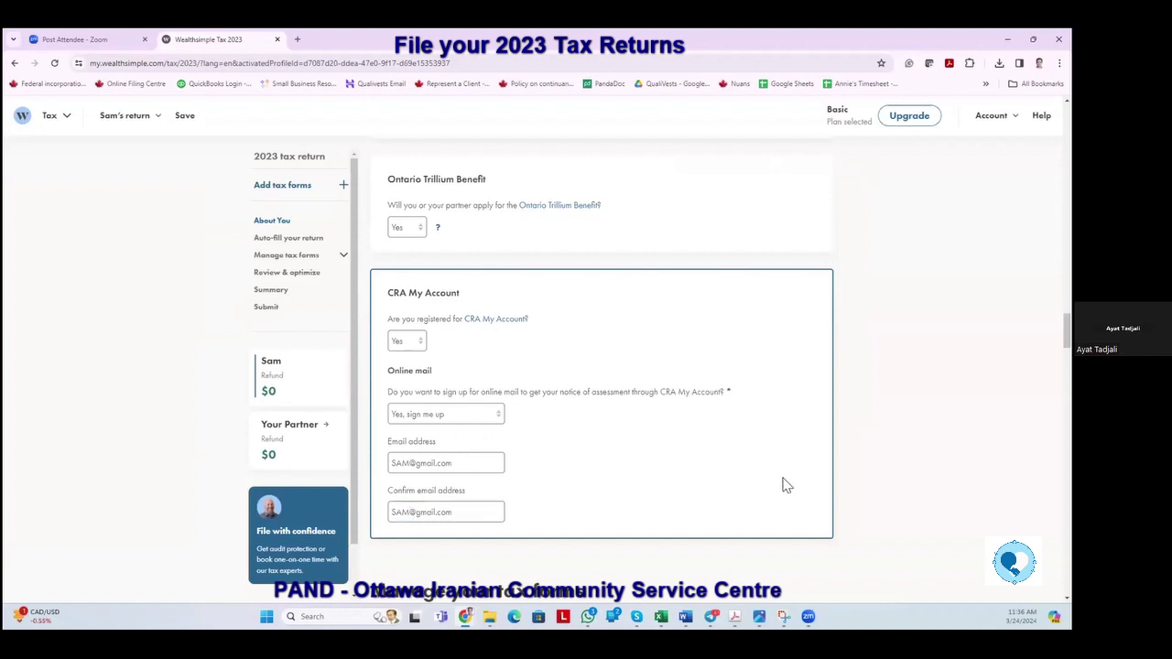
scroll(730, 439, "down", 2)
Leave the partner's net income before March 1, 2023 at 0.00.
scroll(724, 440, "down", 2)
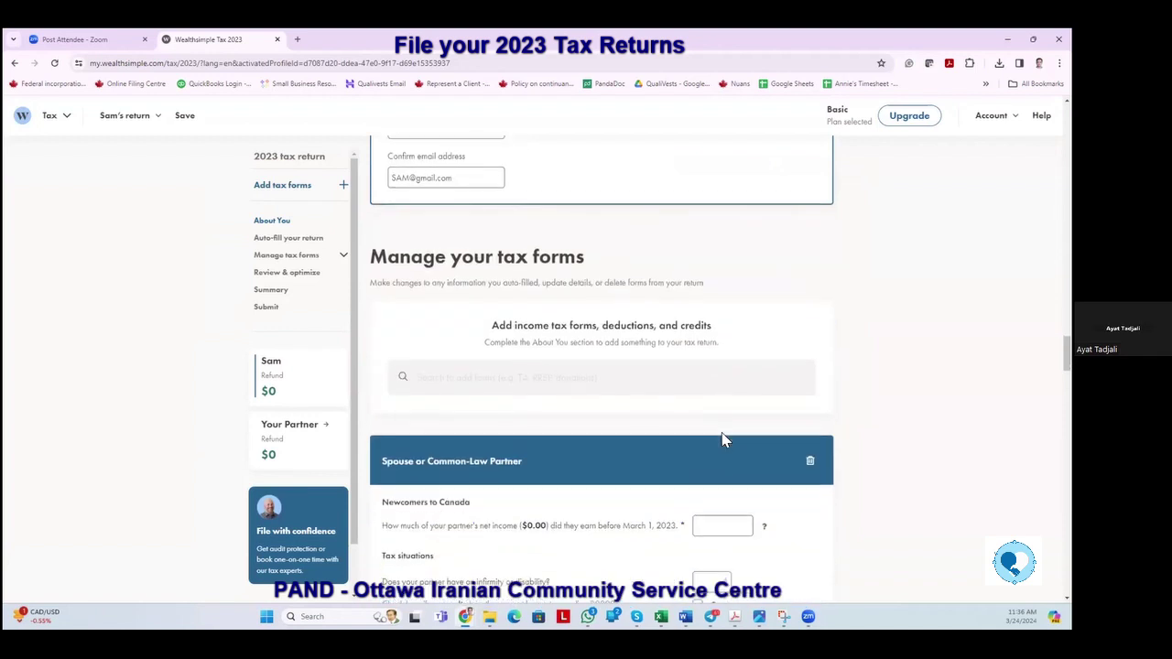
scroll(723, 441, "down", 1)
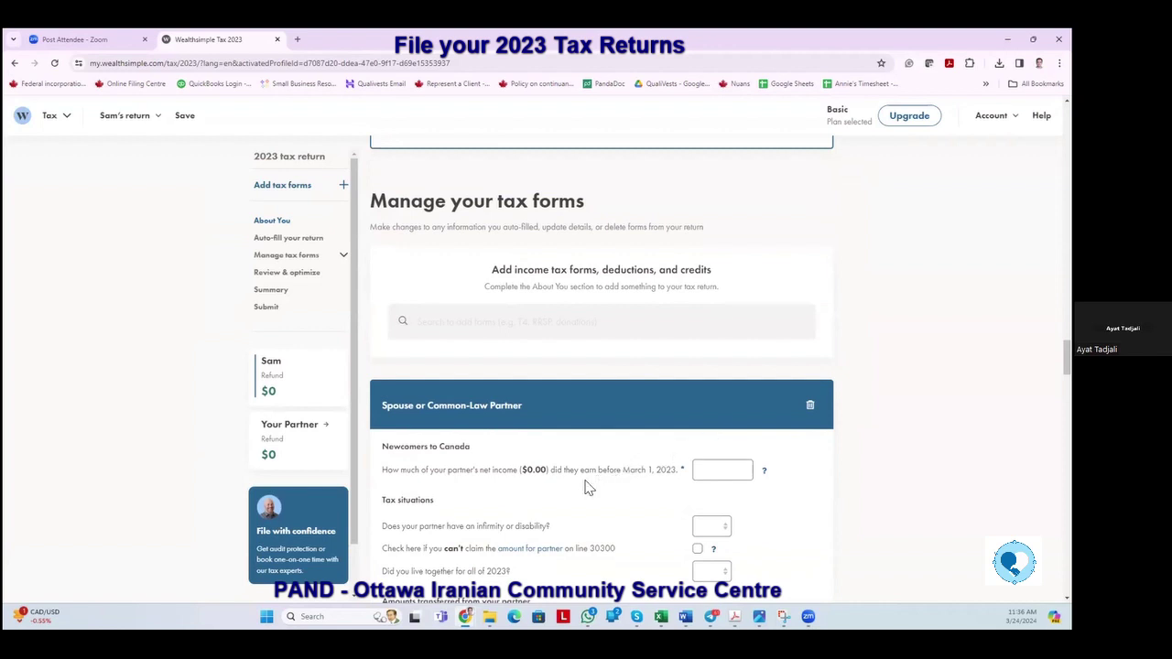
scroll(465, 497, "down", 1)
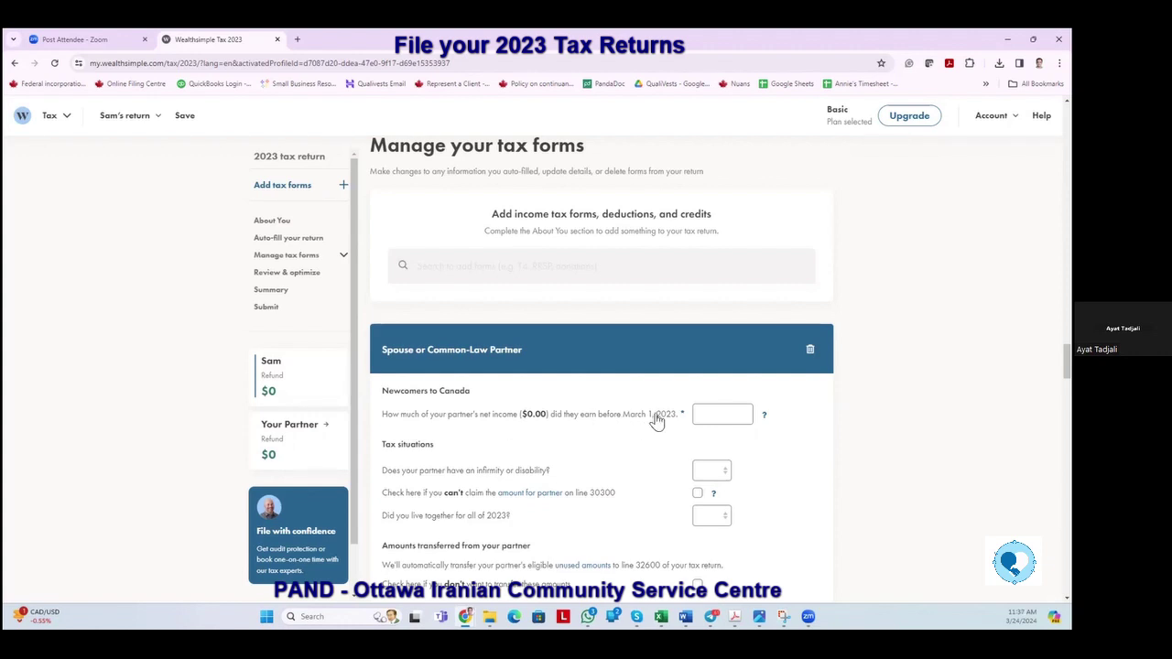
left_click(713, 417)
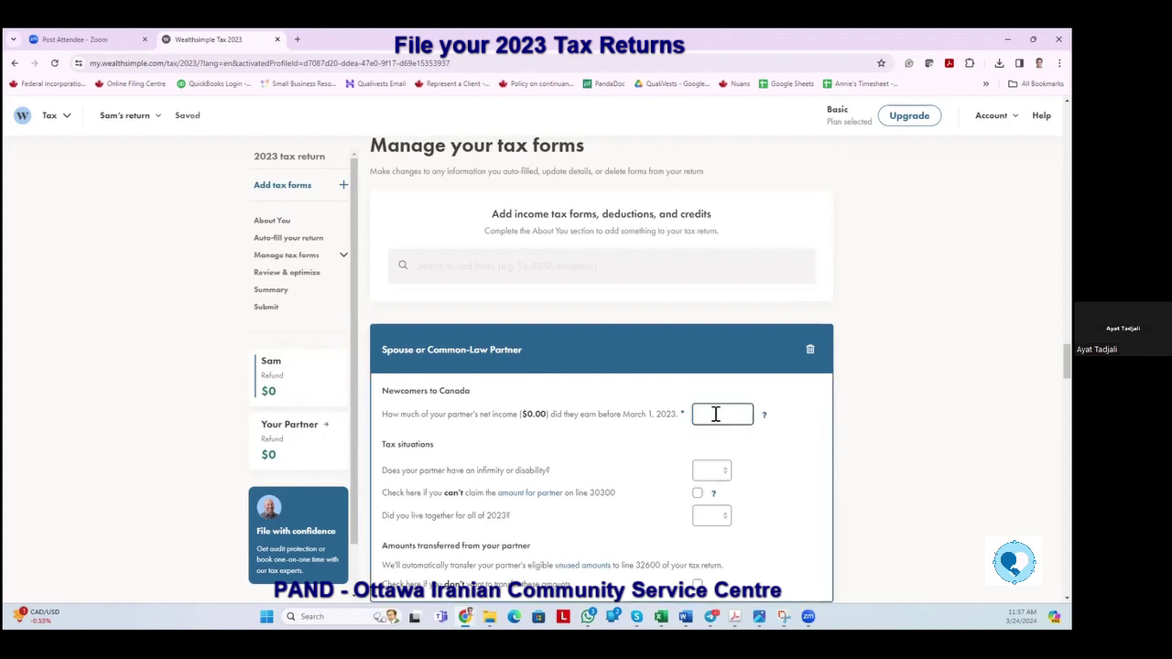
key("Tab")
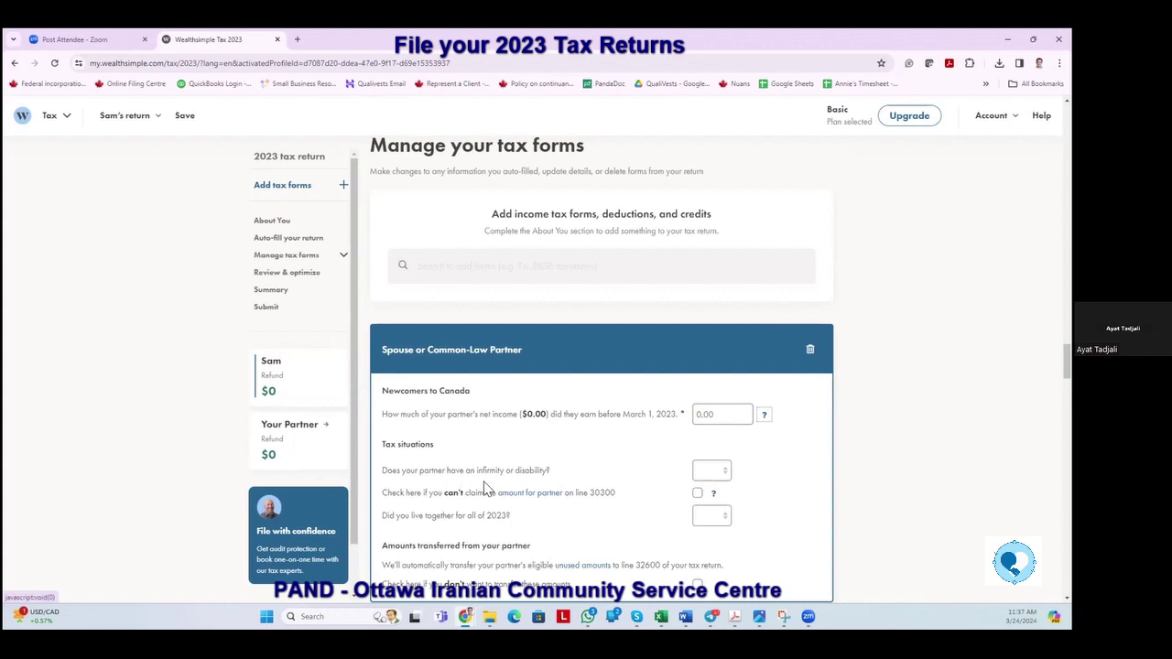
Answer No to partner disability and Yes to living together all of 2023.
left_click(723, 472)
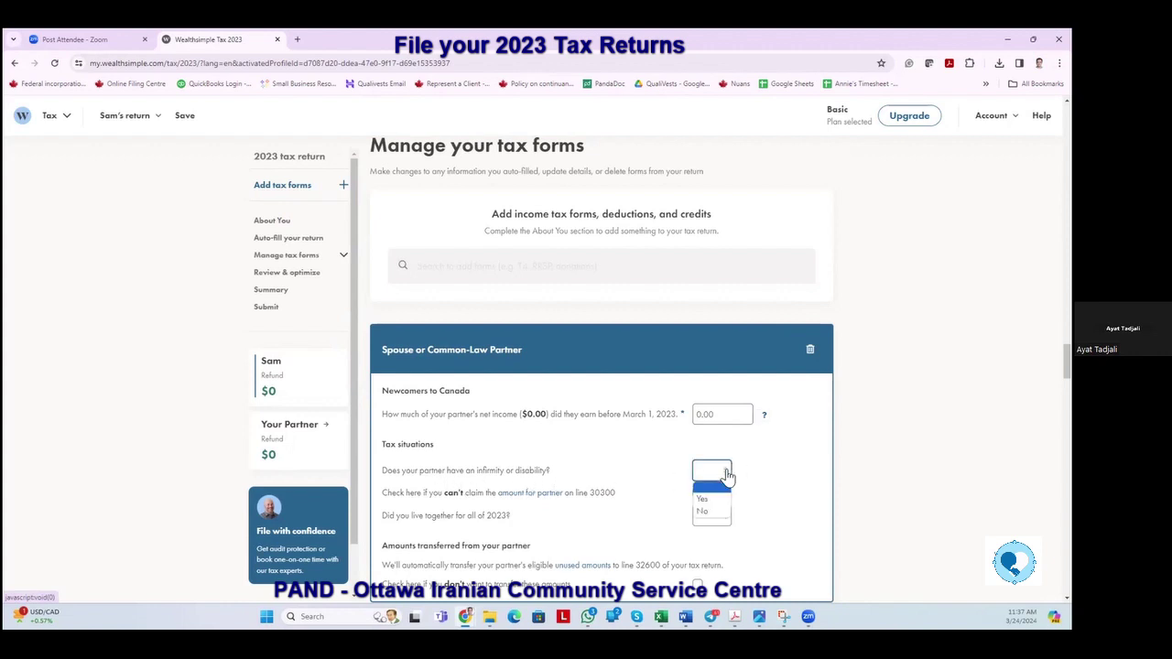
left_click(703, 511)
scroll(552, 470, "down", 1)
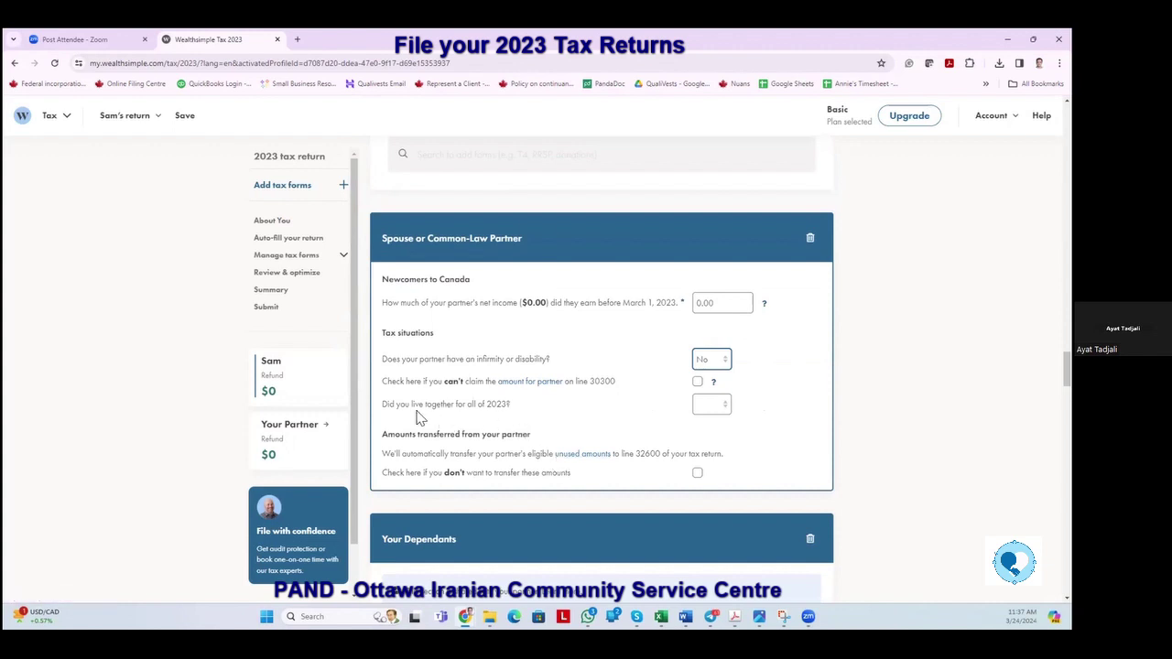
left_click(723, 410)
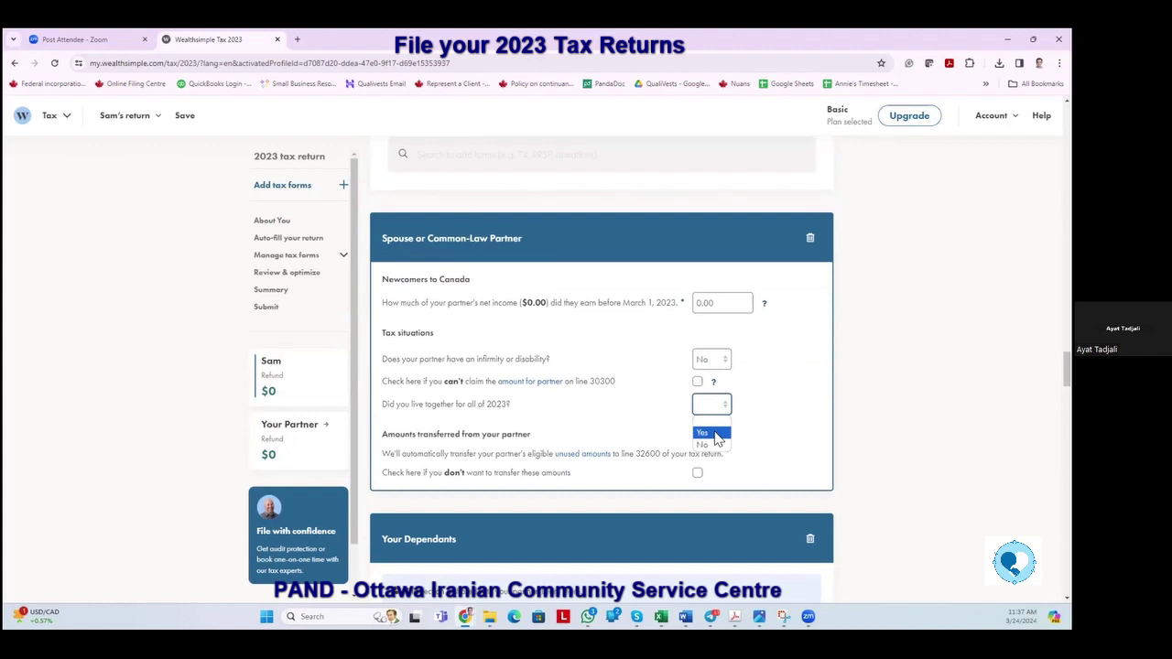
left_click(716, 436)
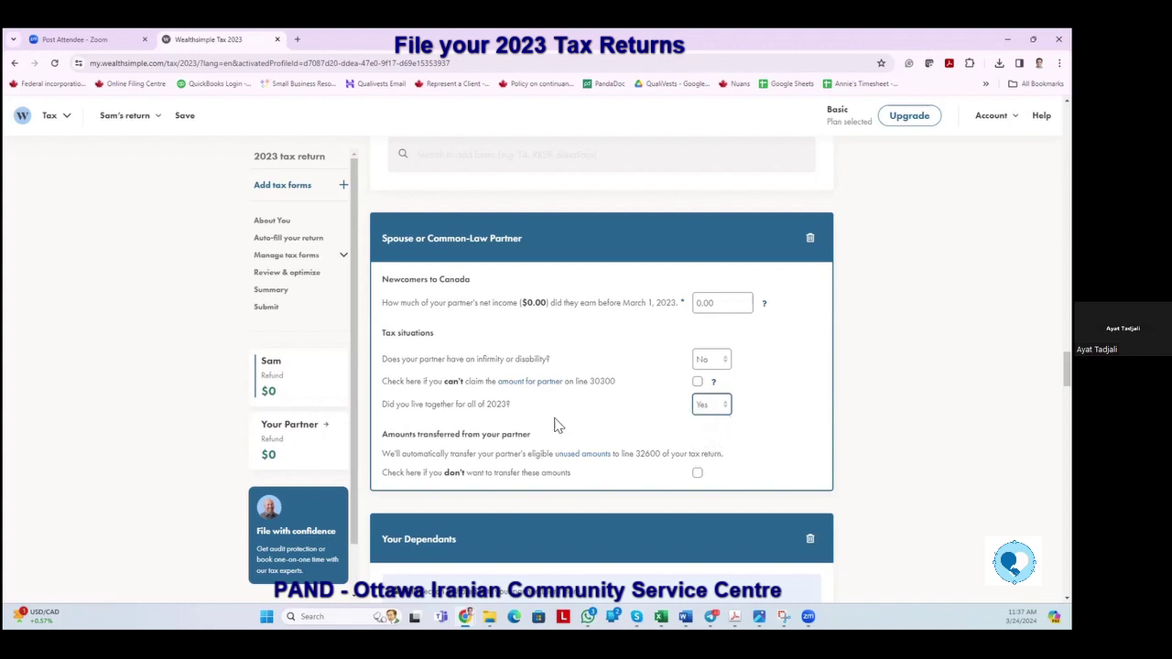
scroll(554, 424, "down", 2)
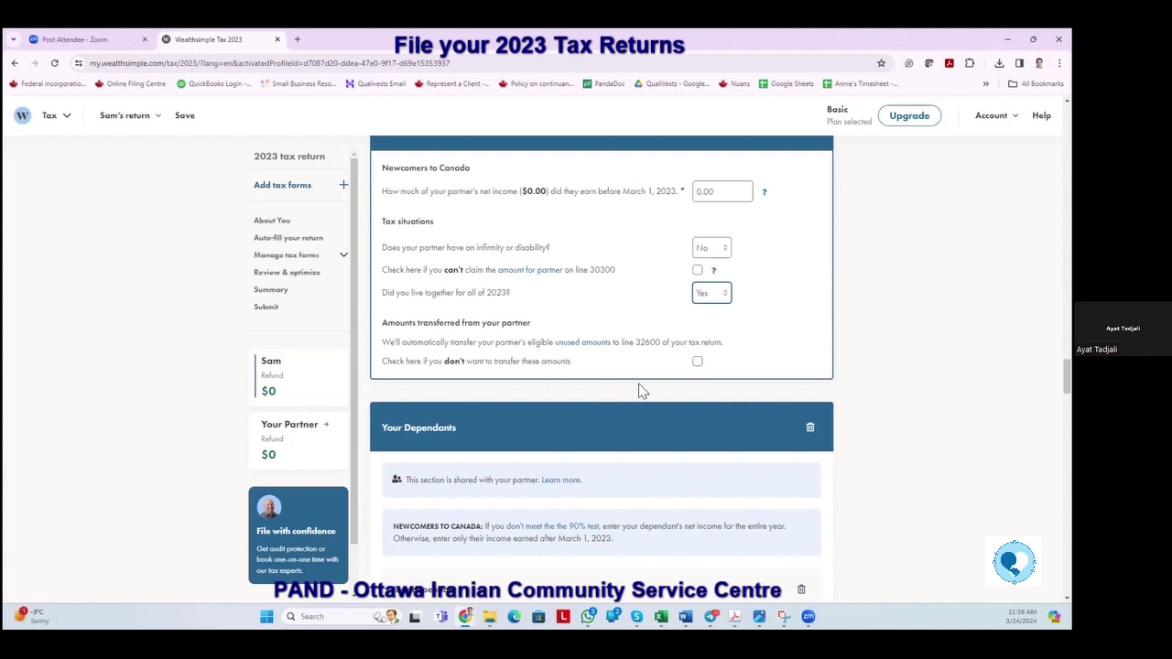
Enter the dependant's first and last name and set the relationship to Child.
scroll(641, 391, "down", 2)
scroll(639, 392, "down", 1)
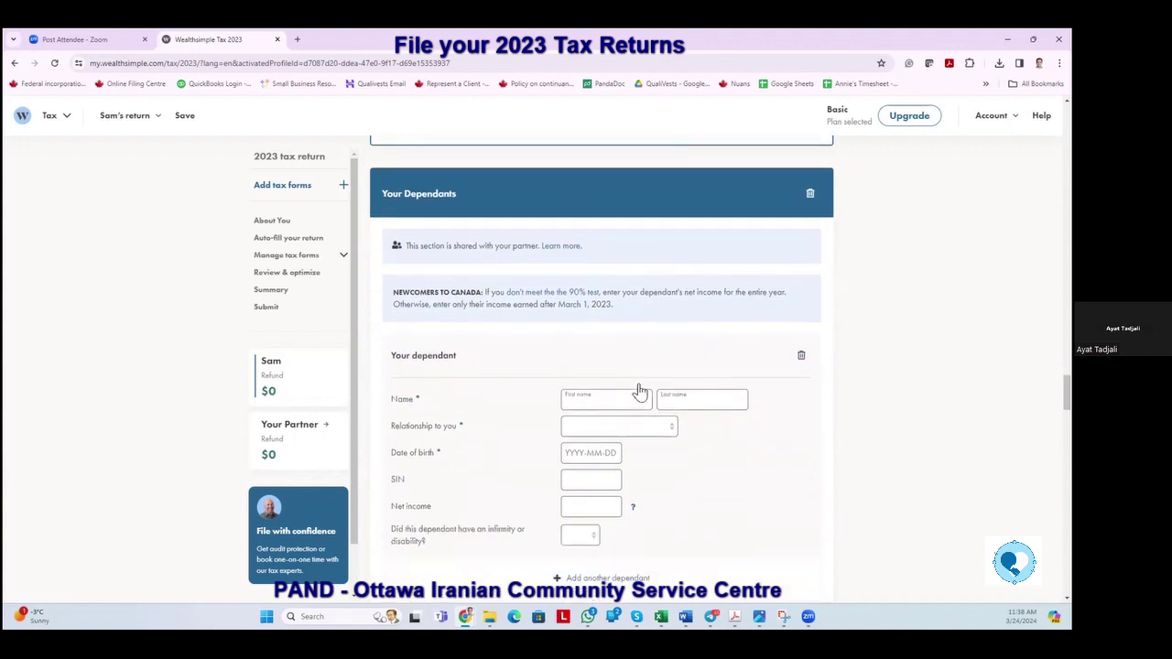
left_click(573, 361)
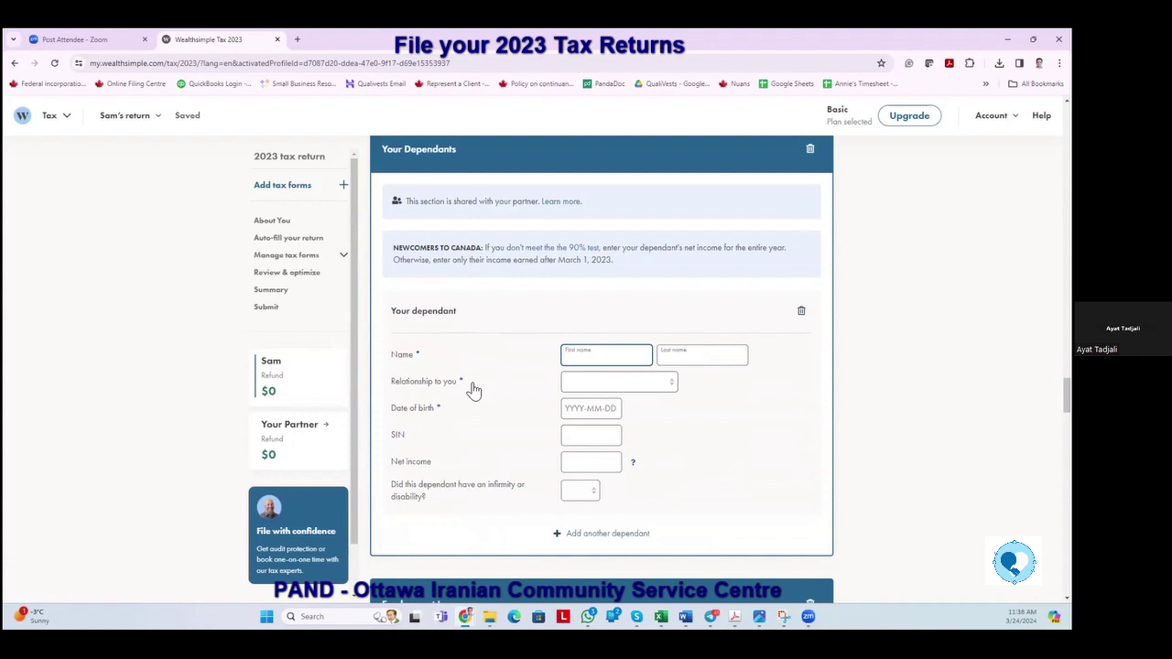
left_click(669, 357)
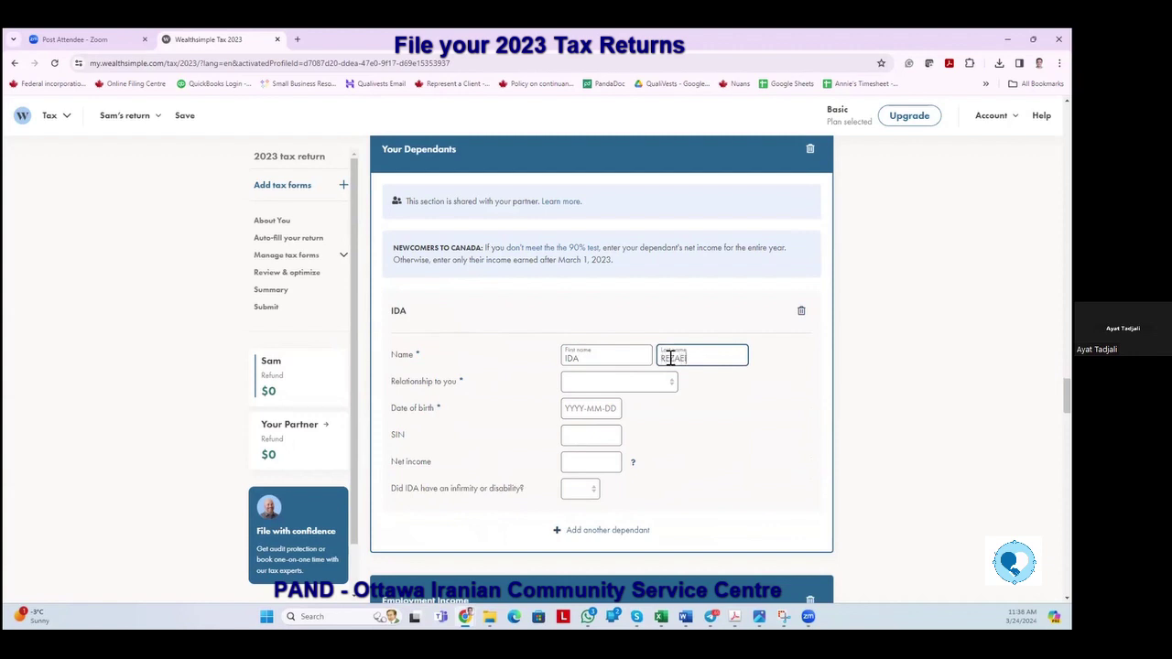
left_click(671, 386)
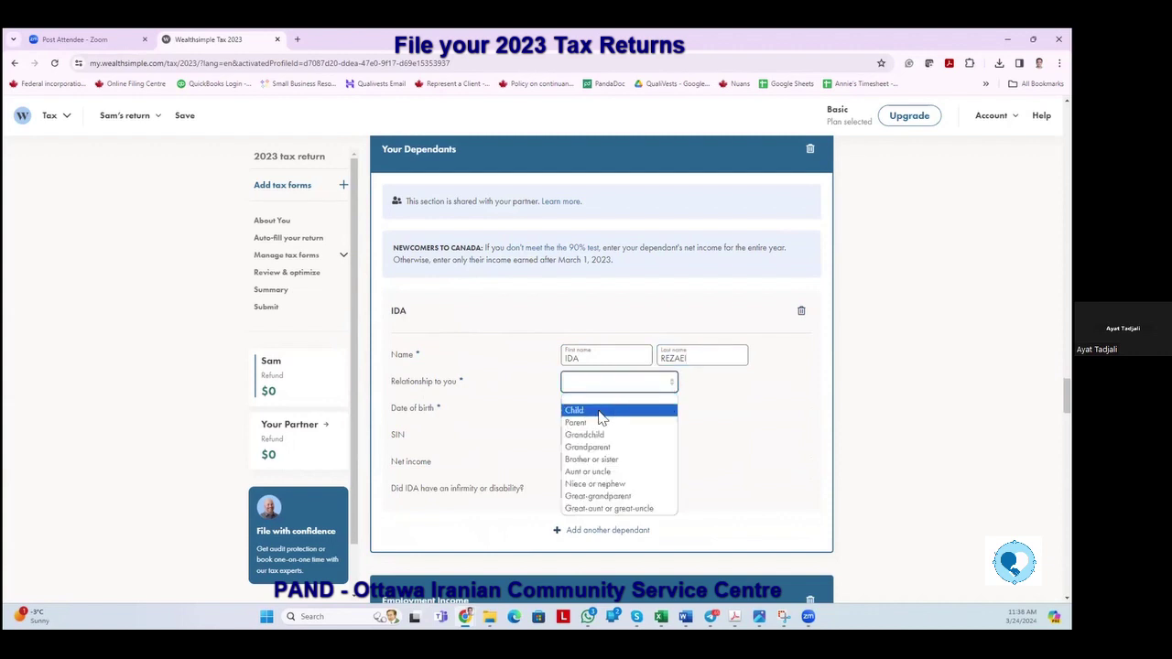
left_click(601, 415)
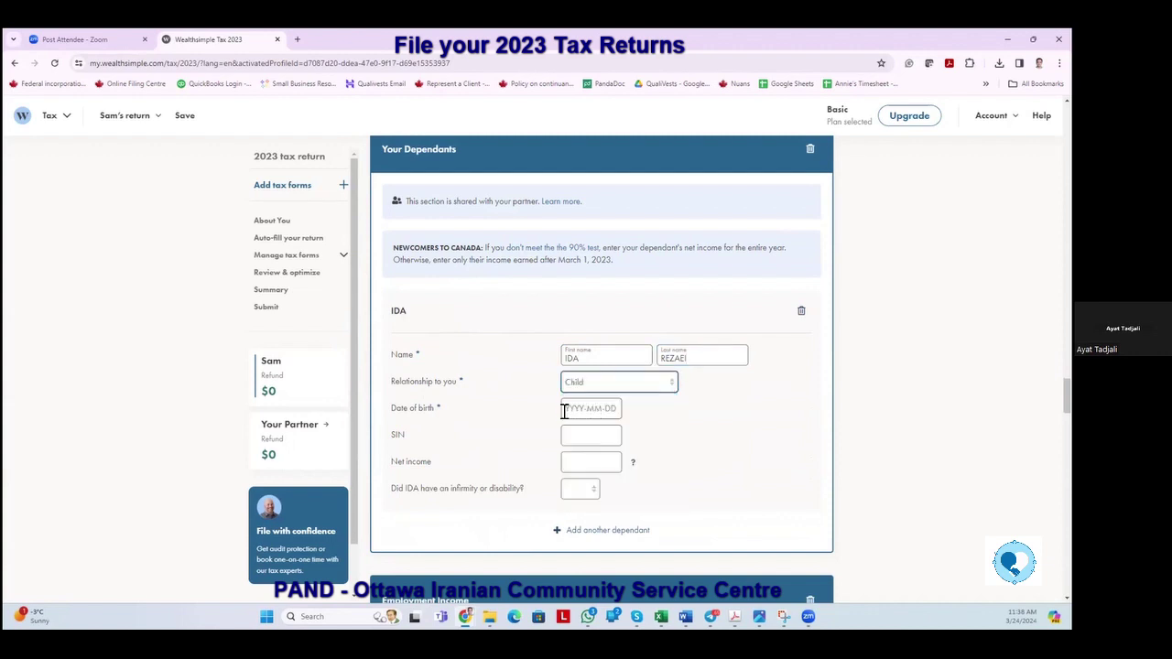
Set the dependant's birth date to 2022-01-01 and leave net income at 0.00.
left_click(568, 409)
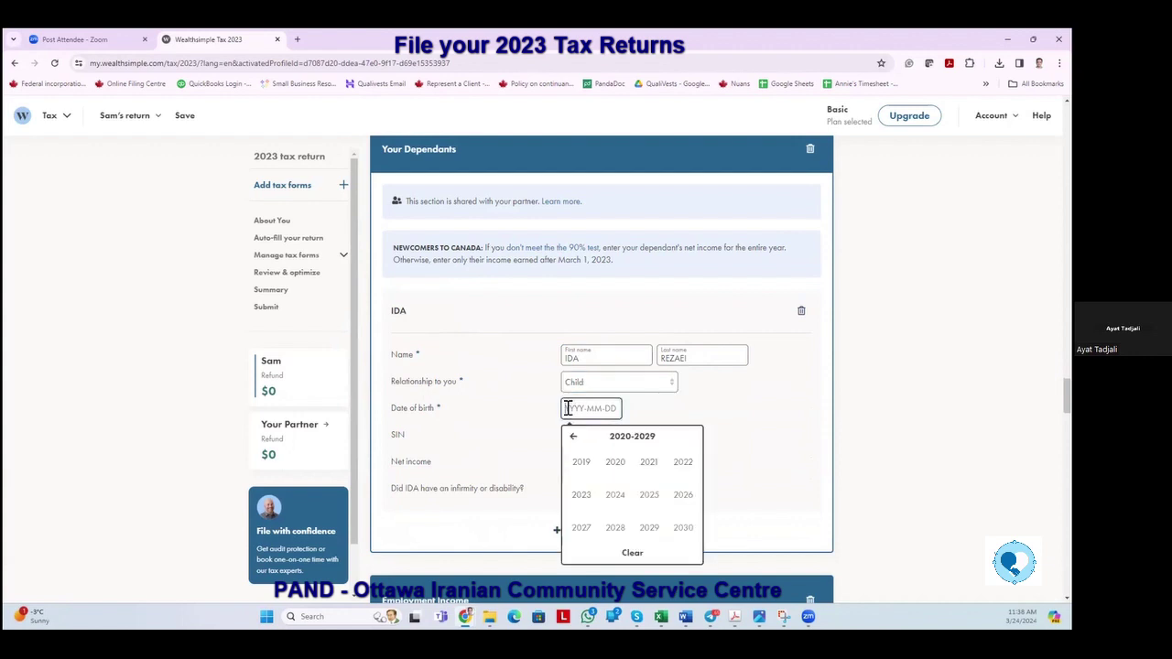
type("0")
type("2")
type("0101")
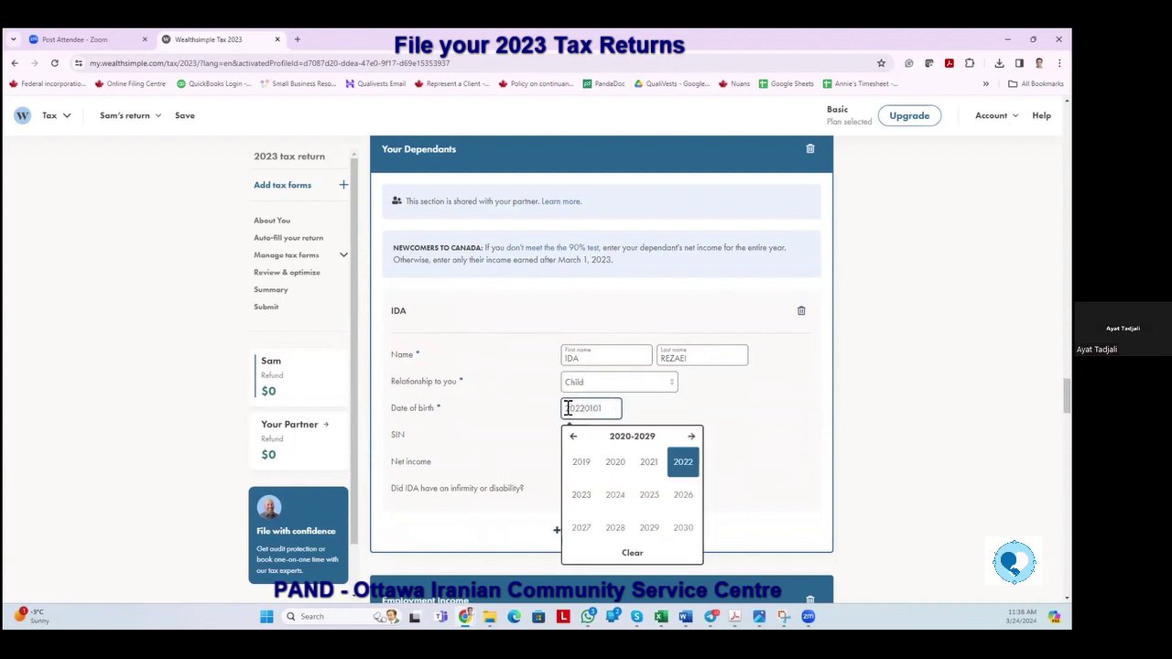
key("Tab")
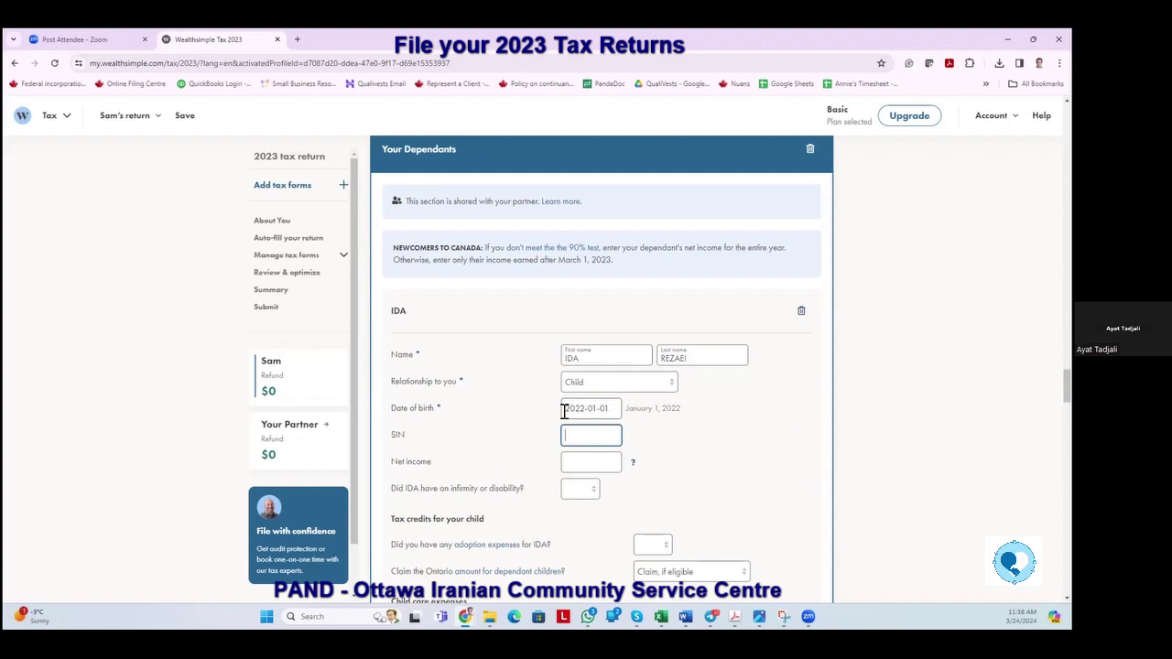
left_click(570, 460)
key("Tab")
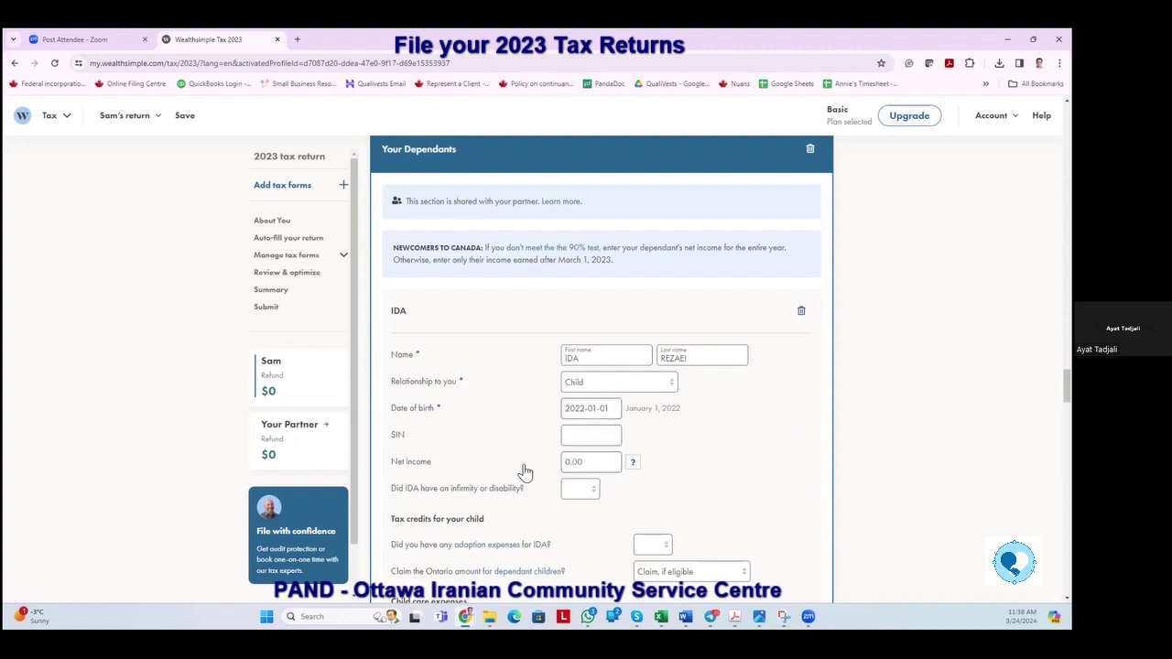
Answer No to infirmity or disability and No to adoption expenses.
left_click(591, 492)
left_click(577, 529)
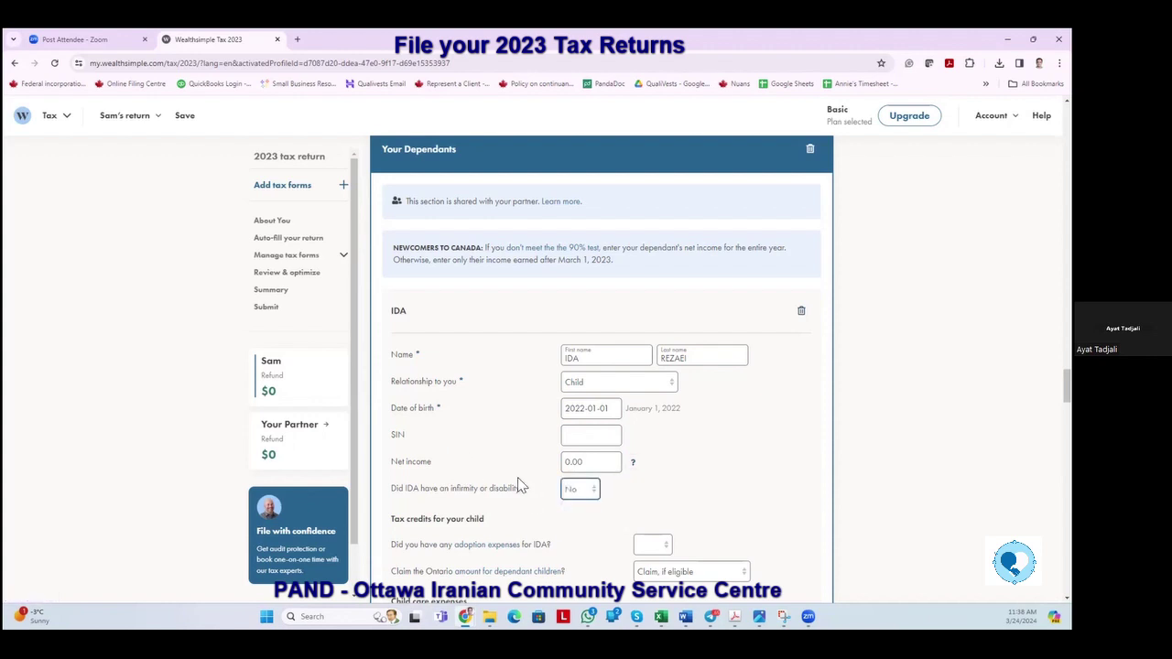
scroll(513, 476, "down", 1)
scroll(513, 476, "down", 1)
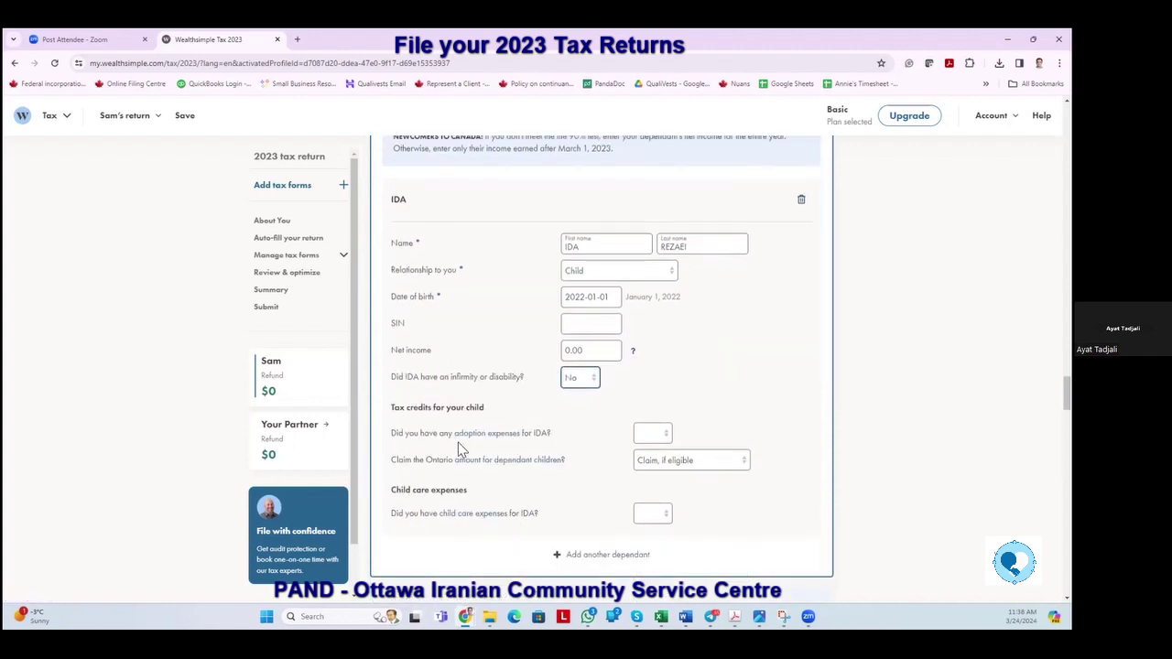
left_click(663, 438)
left_click(653, 475)
scroll(483, 476, "down", 2)
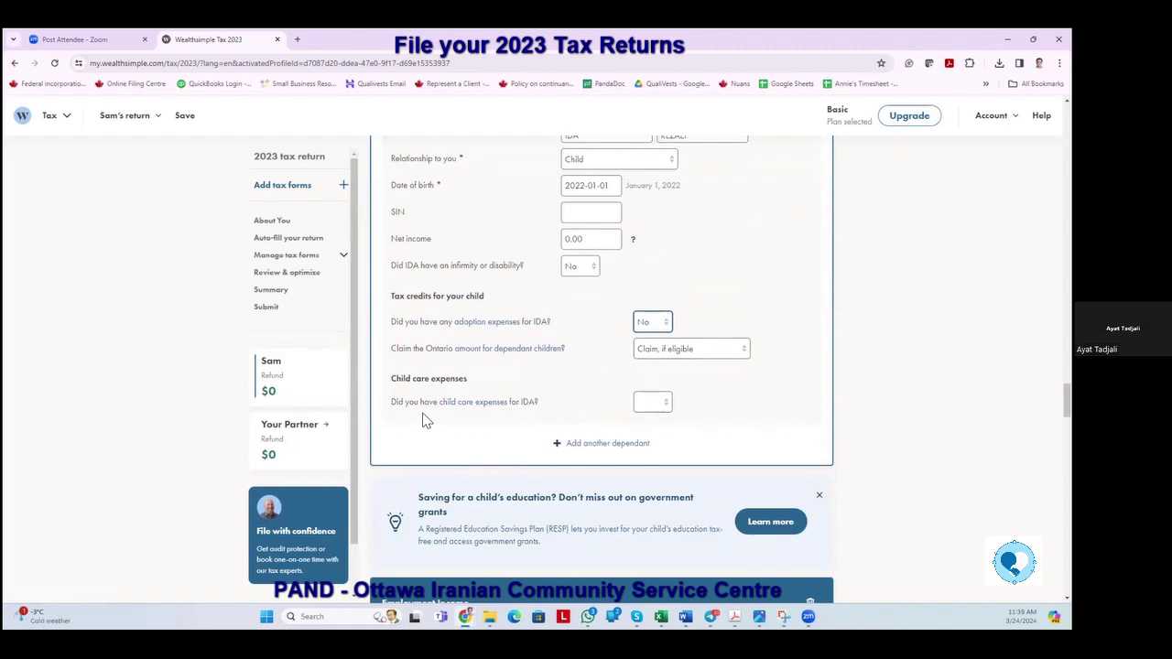
Answer Yes to child care expenses and add CH CENTER for 10 weeks at 1,000.00.
left_click(666, 407)
left_click(654, 430)
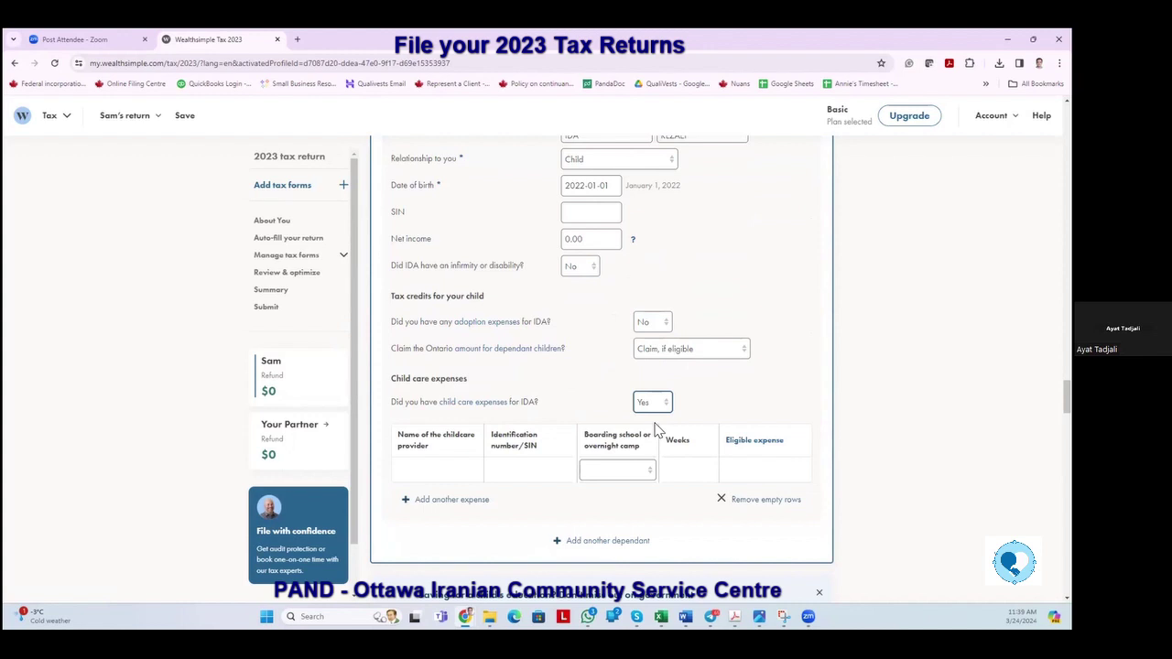
left_click(439, 470)
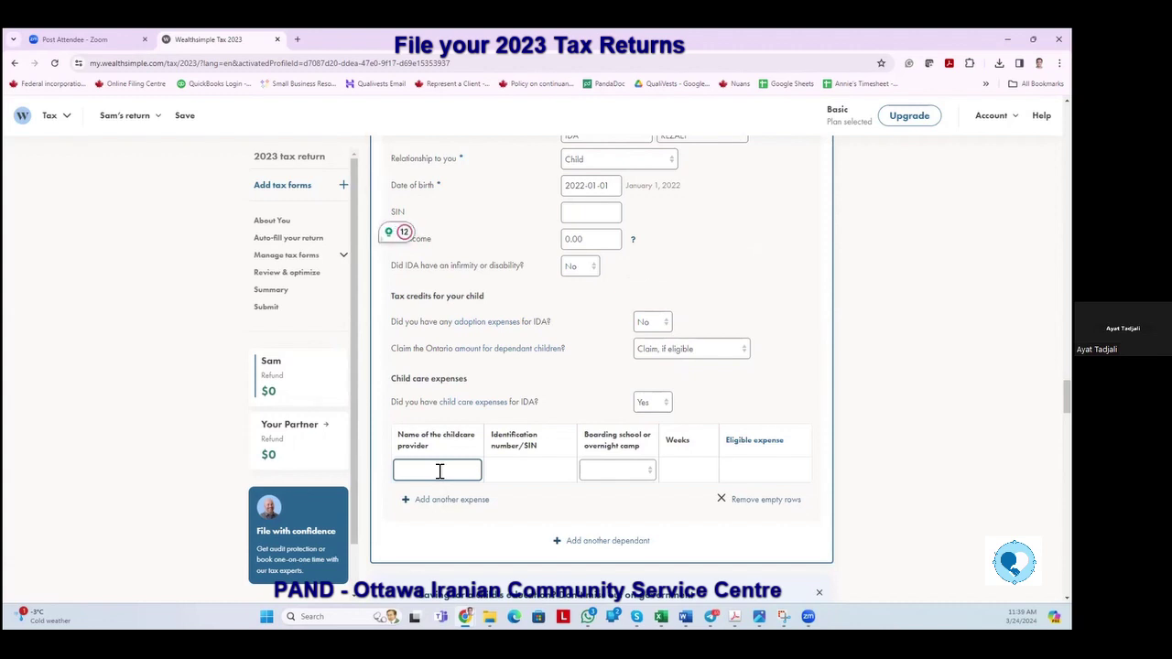
type("CH CENTER")
left_click(606, 473)
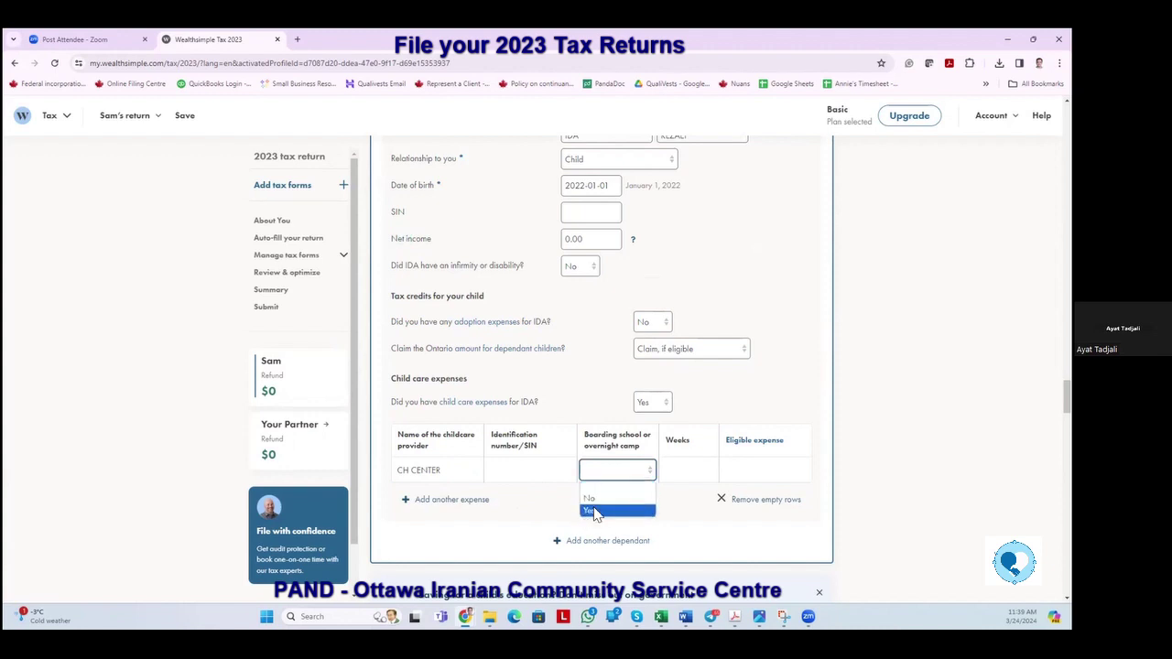
left_click(689, 469)
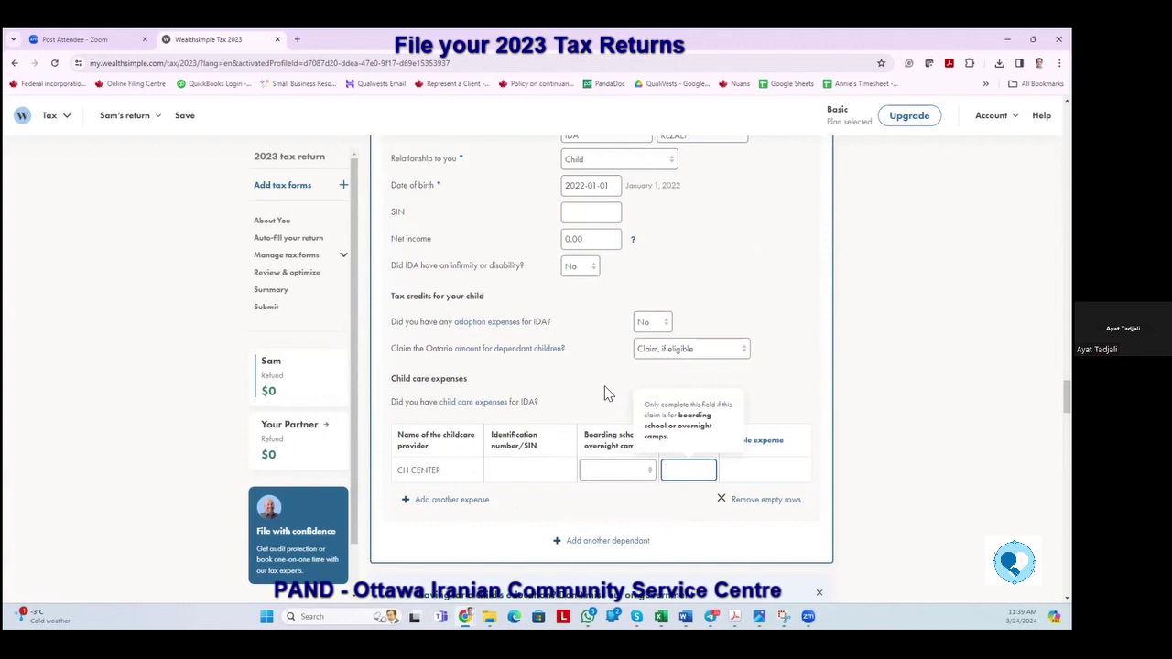
type("10")
left_click(753, 472)
type("1000")
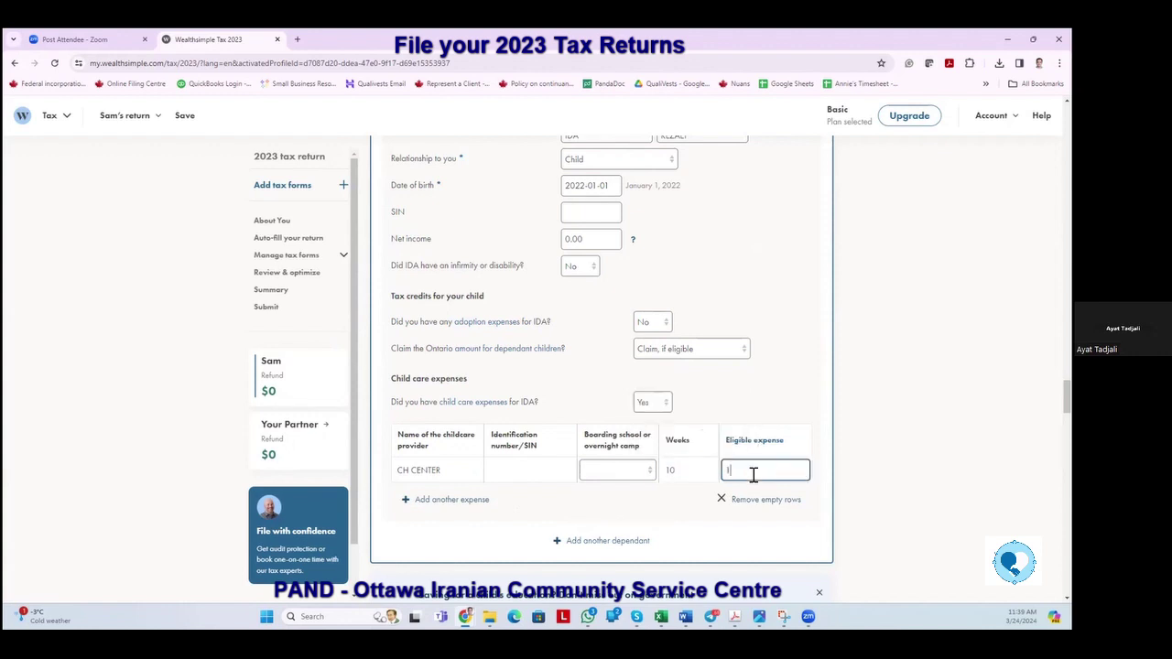
key("Tab")
scroll(736, 425, "down", 1)
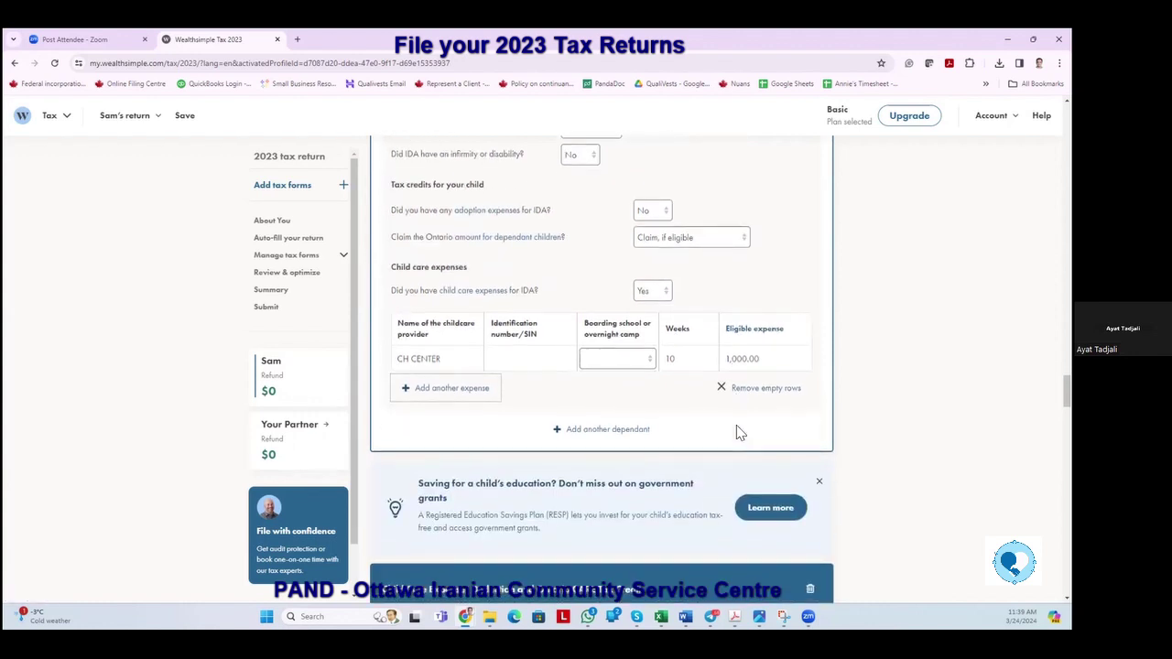
scroll(736, 425, "down", 2)
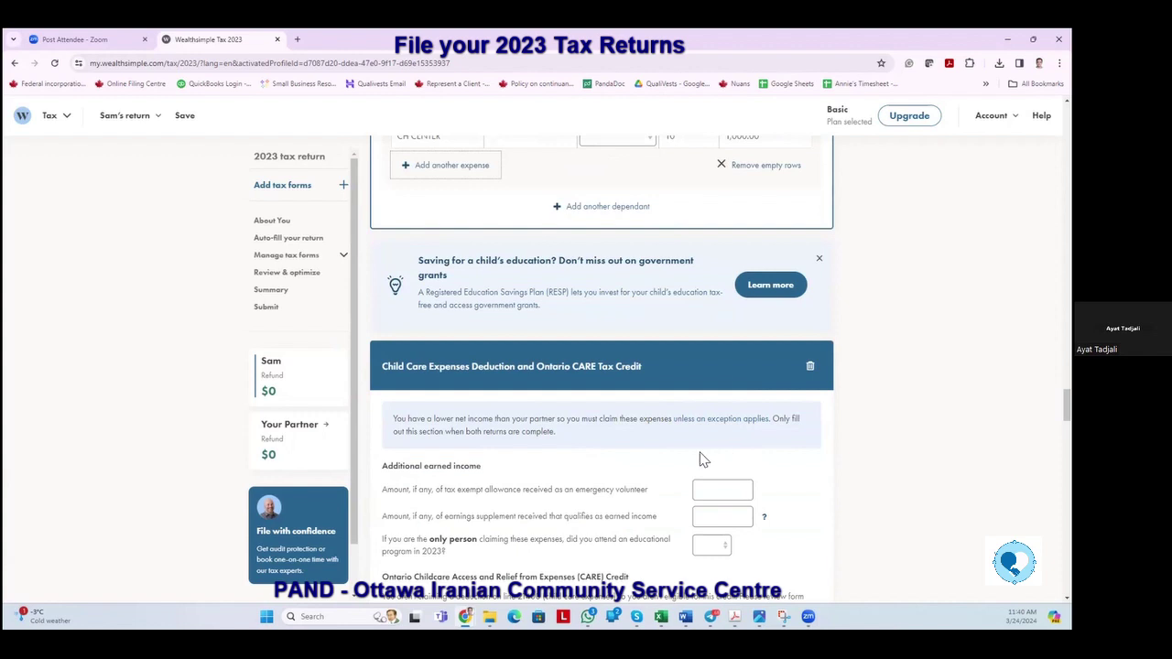
scroll(628, 474, "down", 1)
scroll(628, 473, "down", 1)
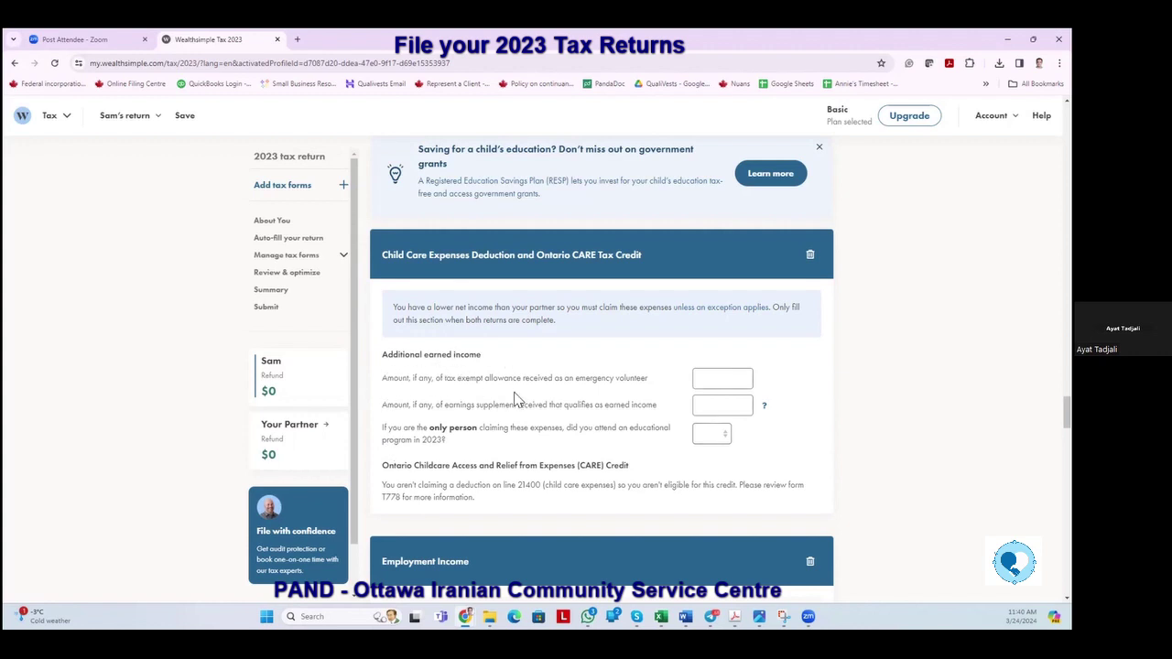
scroll(535, 431, "down", 2)
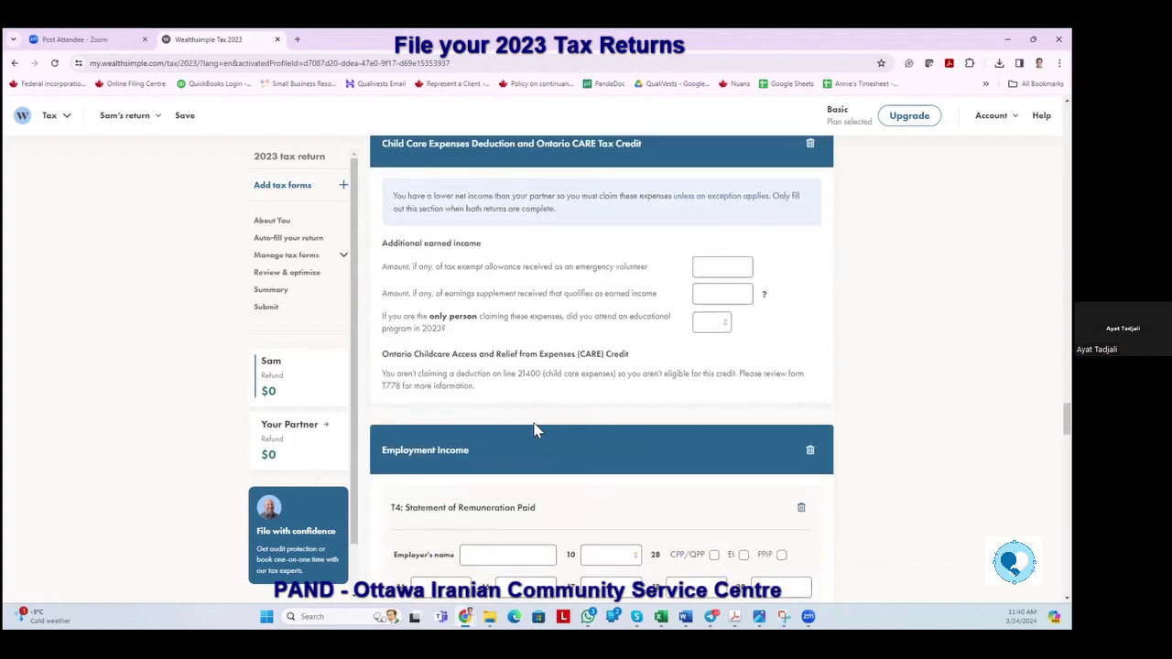
scroll(536, 430, "down", 3)
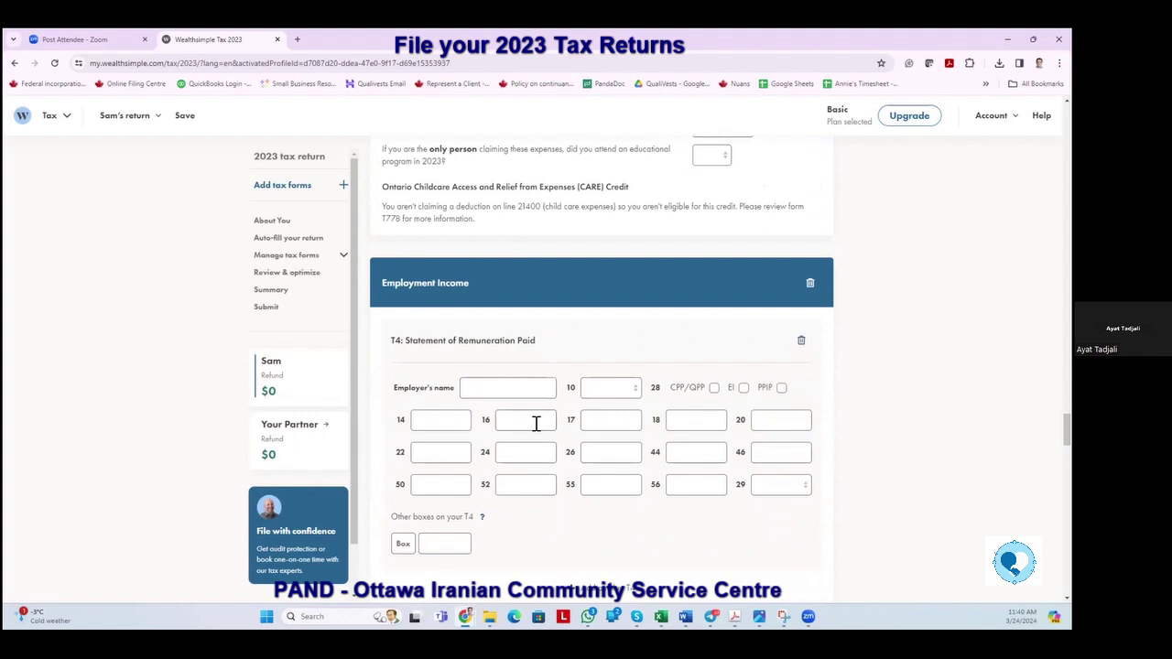
scroll(537, 427, "down", 2)
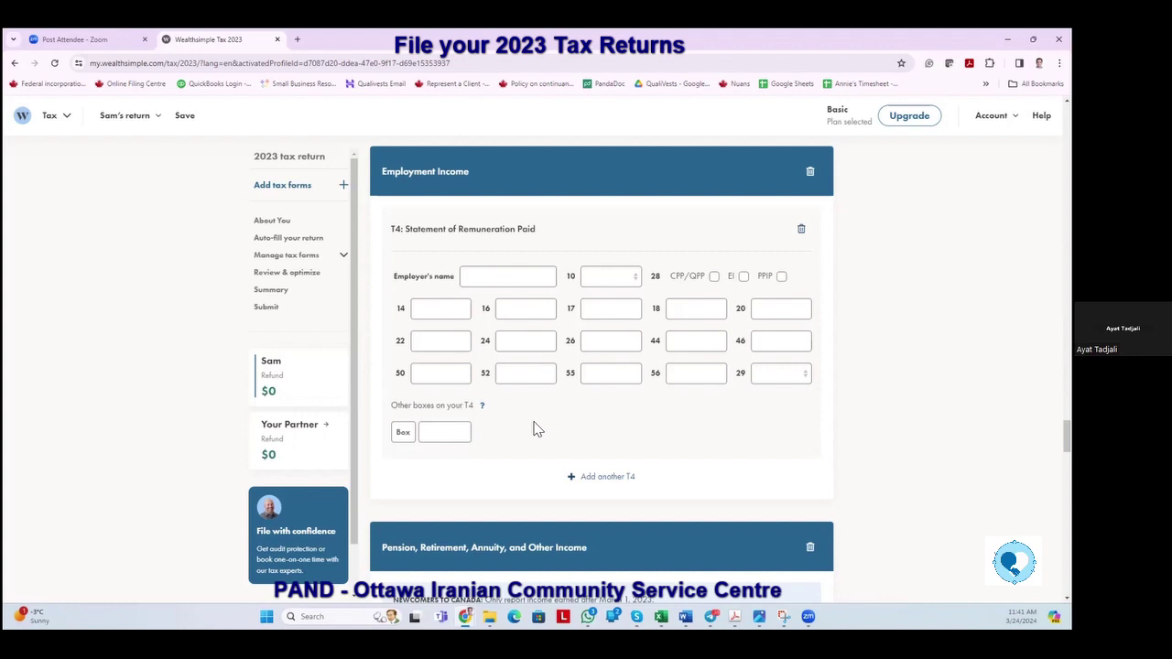
scroll(535, 430, "down", 3)
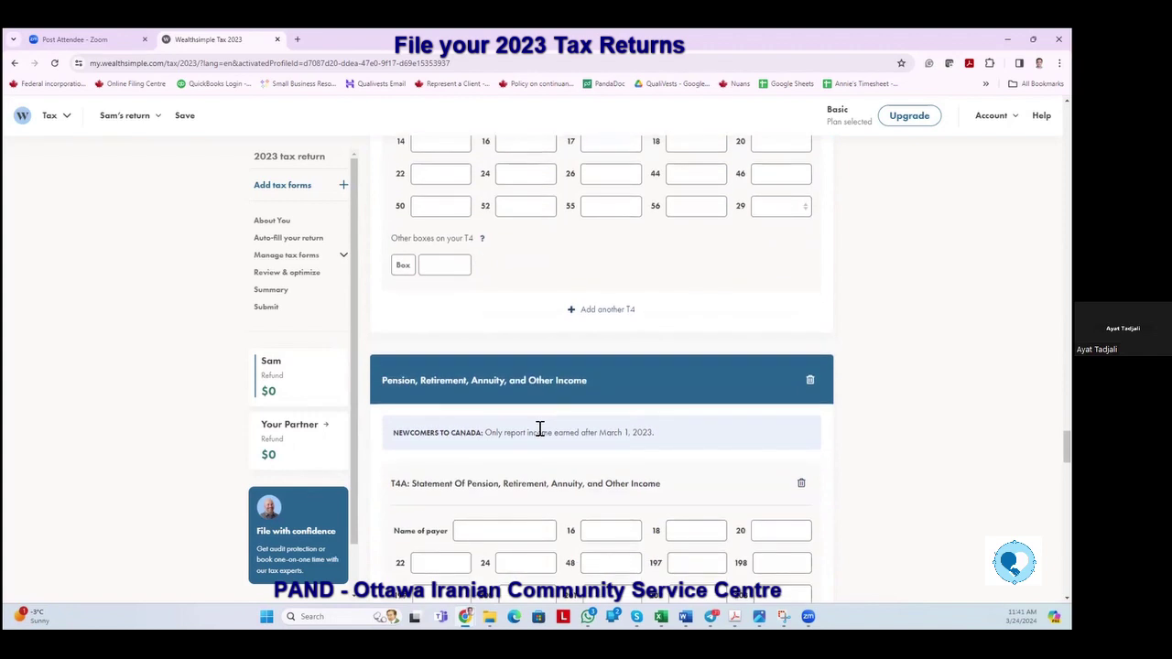
scroll(539, 429, "down", 2)
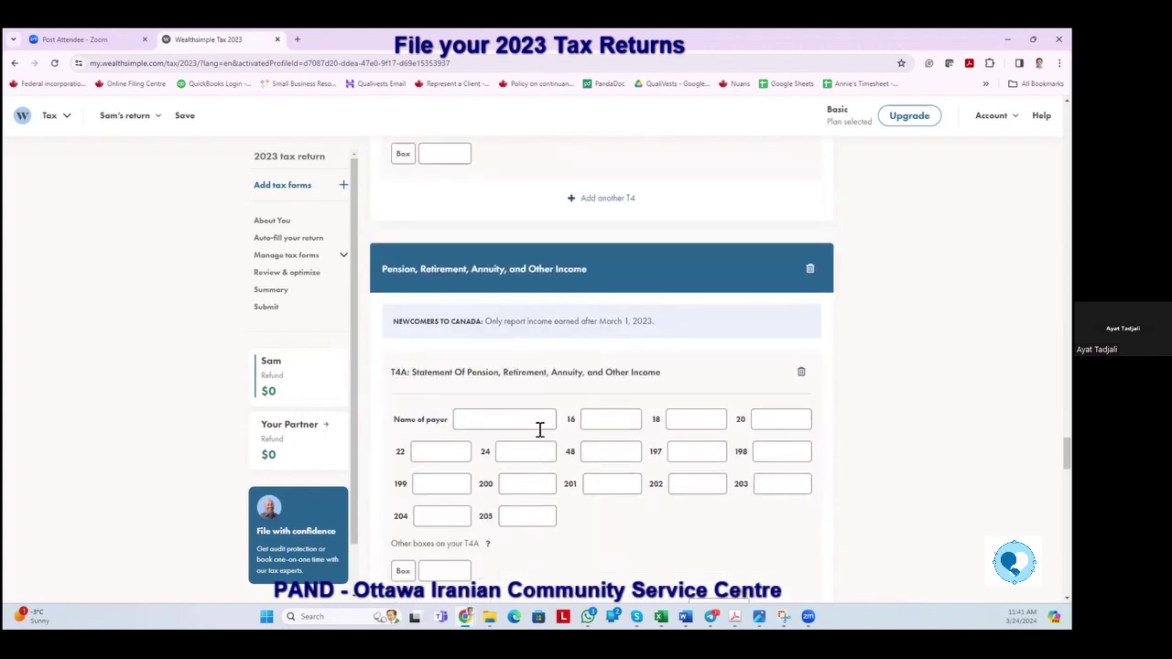
scroll(540, 429, "down", 2)
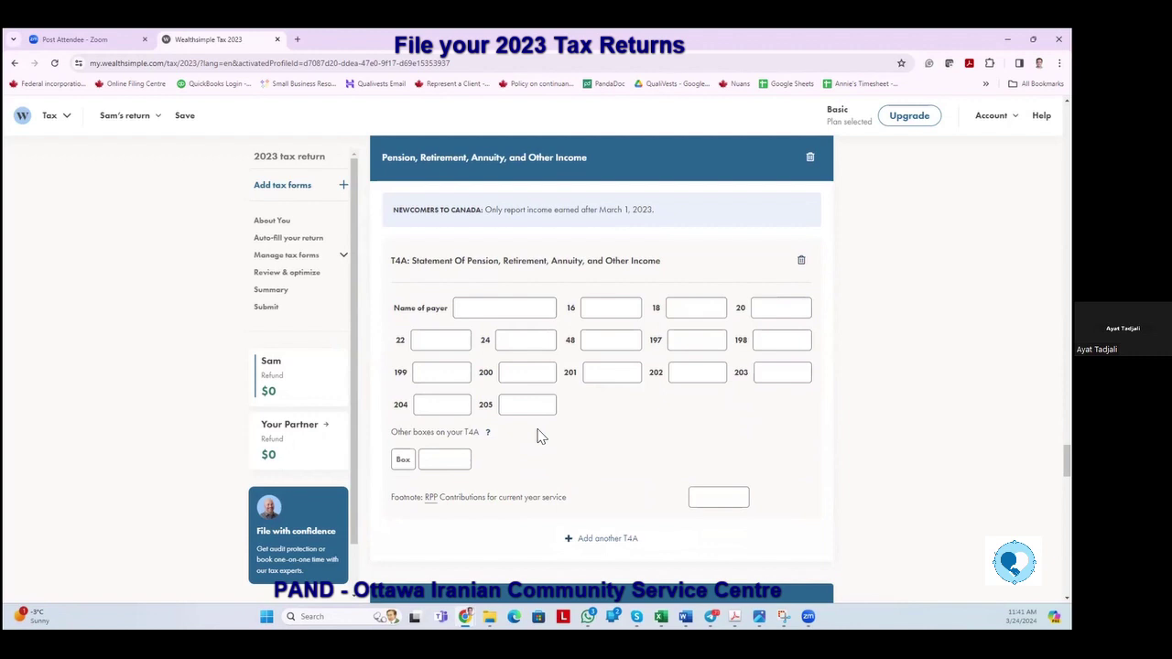
left_click(451, 466)
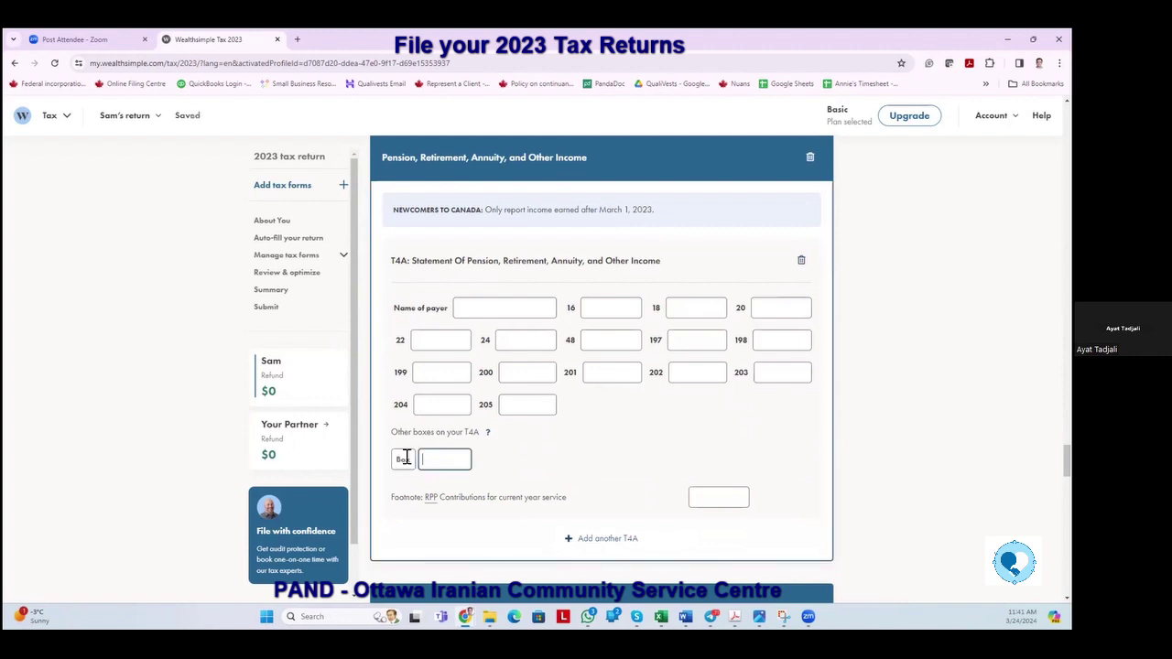
left_click(405, 458)
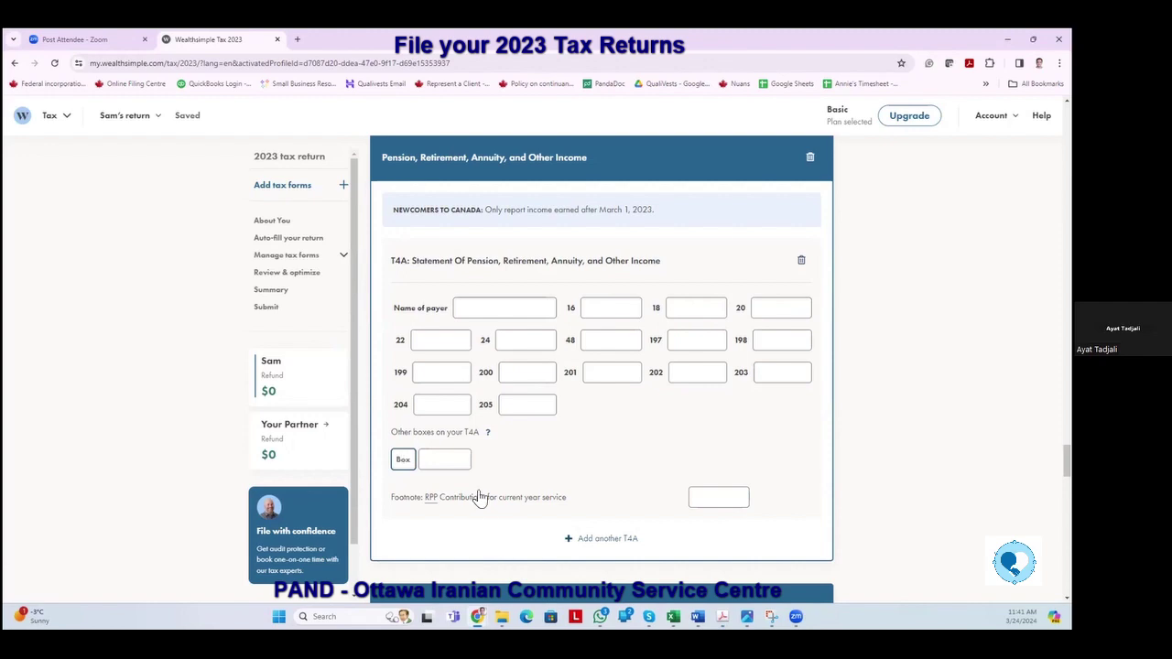
scroll(523, 462, "up", 5)
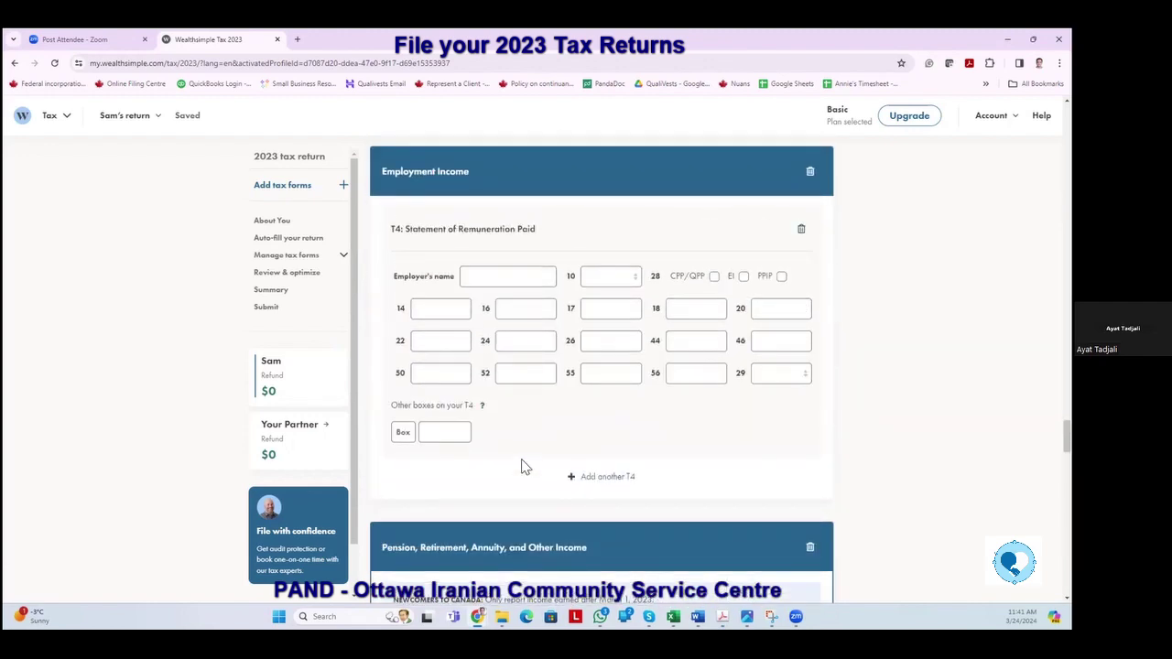
scroll(523, 467, "up", 2)
scroll(520, 466, "down", 3)
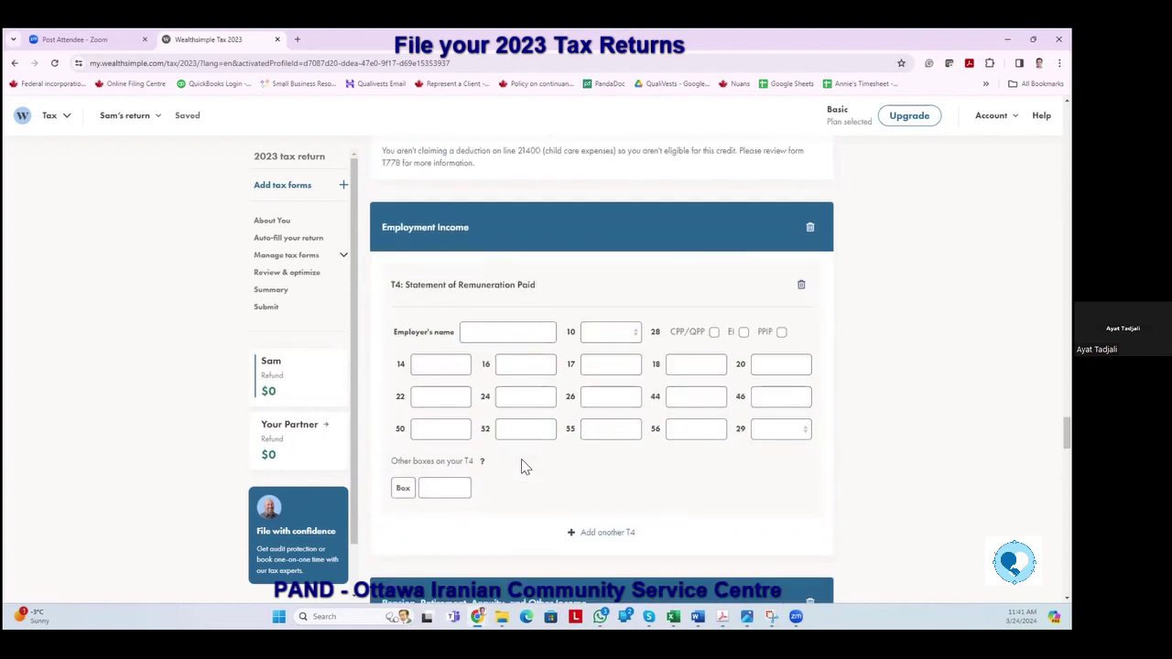
Enter Carleton University as the T4 employer with ON as box 10 province.
left_click(491, 335)
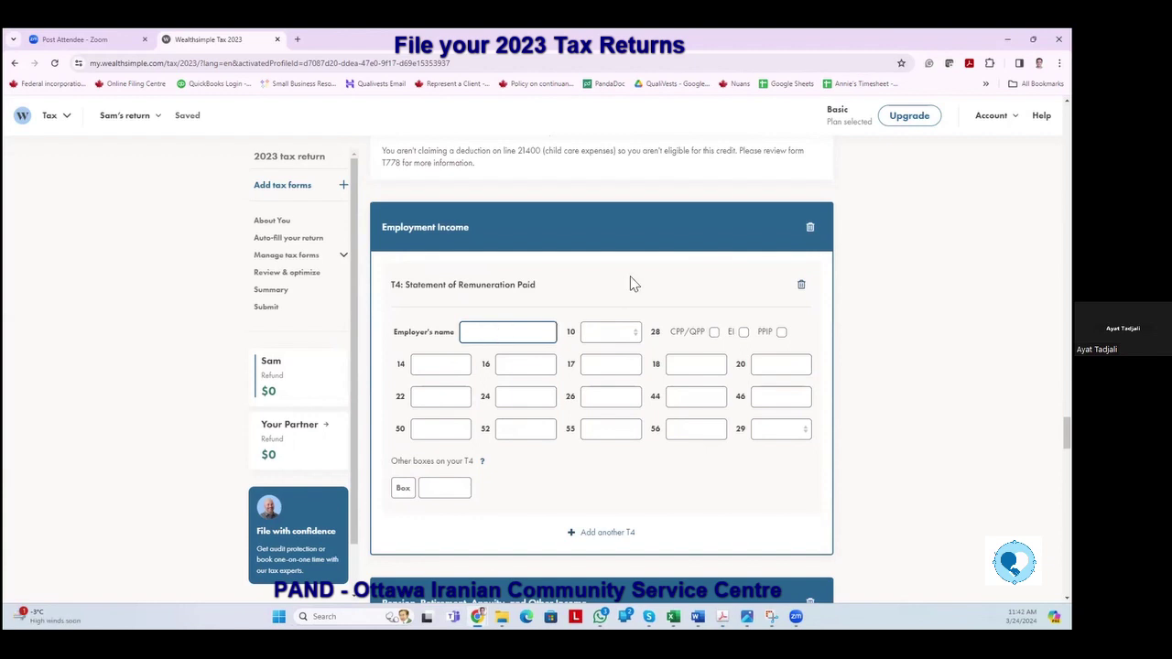
type("Carleton University")
key("Tab")
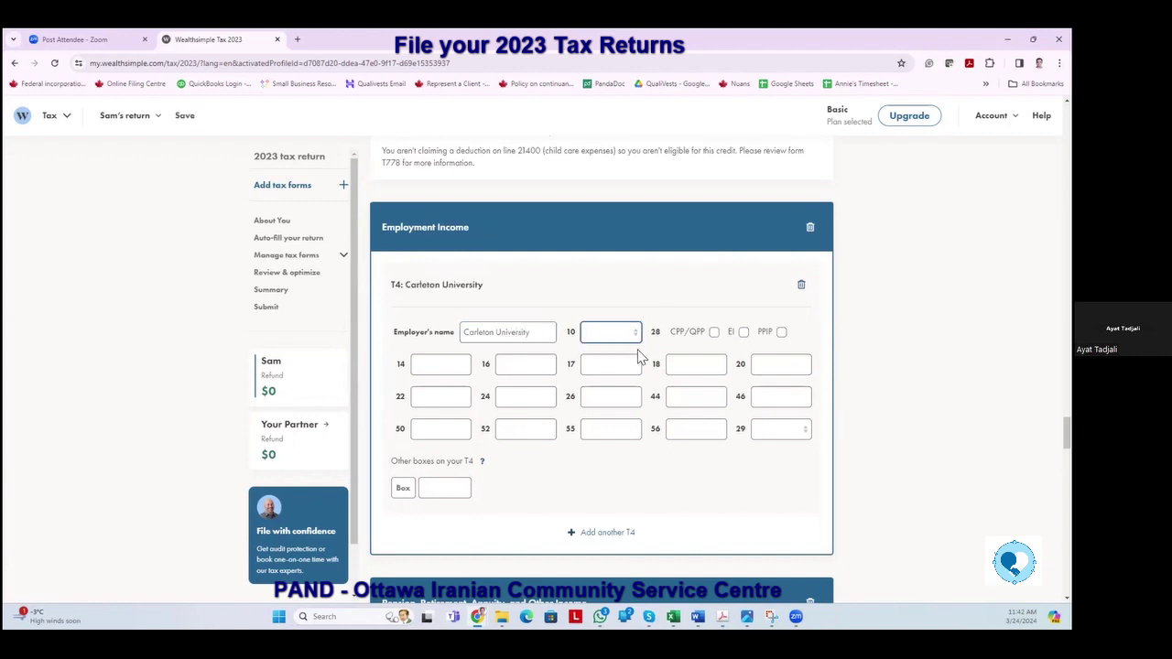
left_click(632, 339)
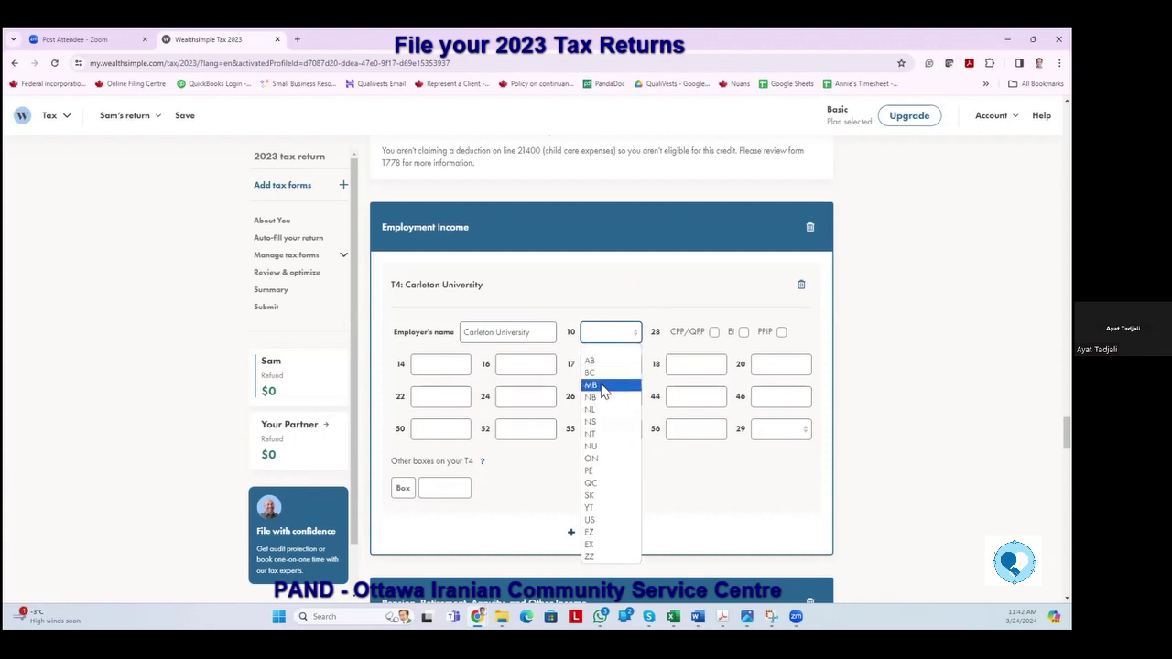
left_click(590, 458)
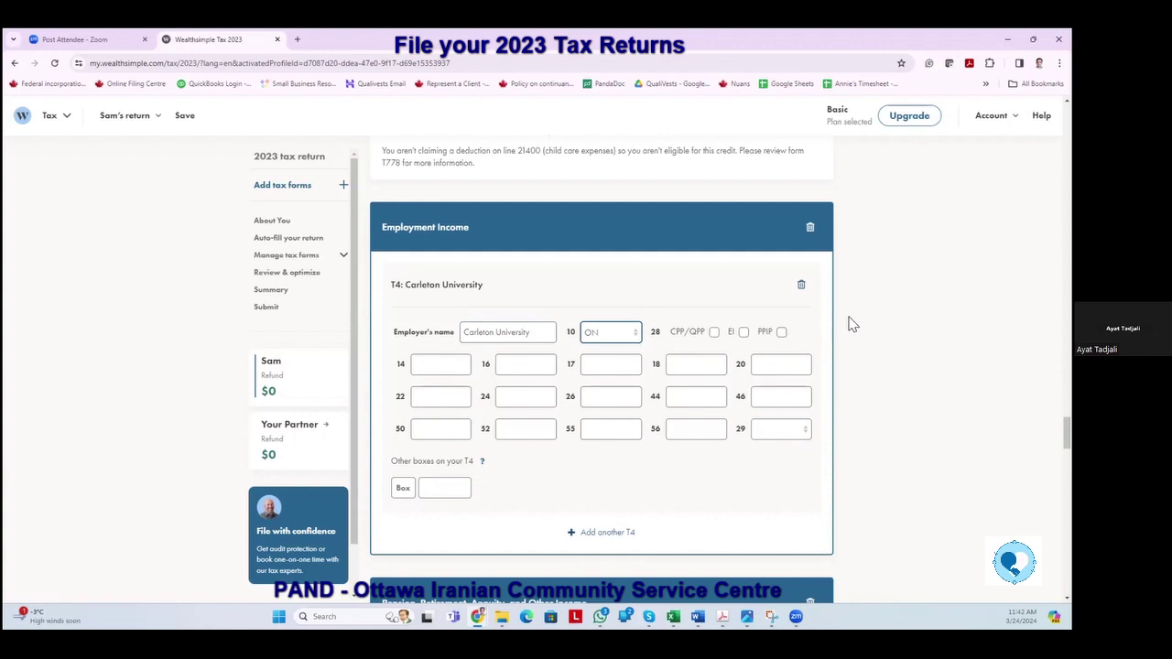
Enter 10000 in box 14, 123 in box 16 and 56 in box 18.
left_click(437, 369)
type("100000")
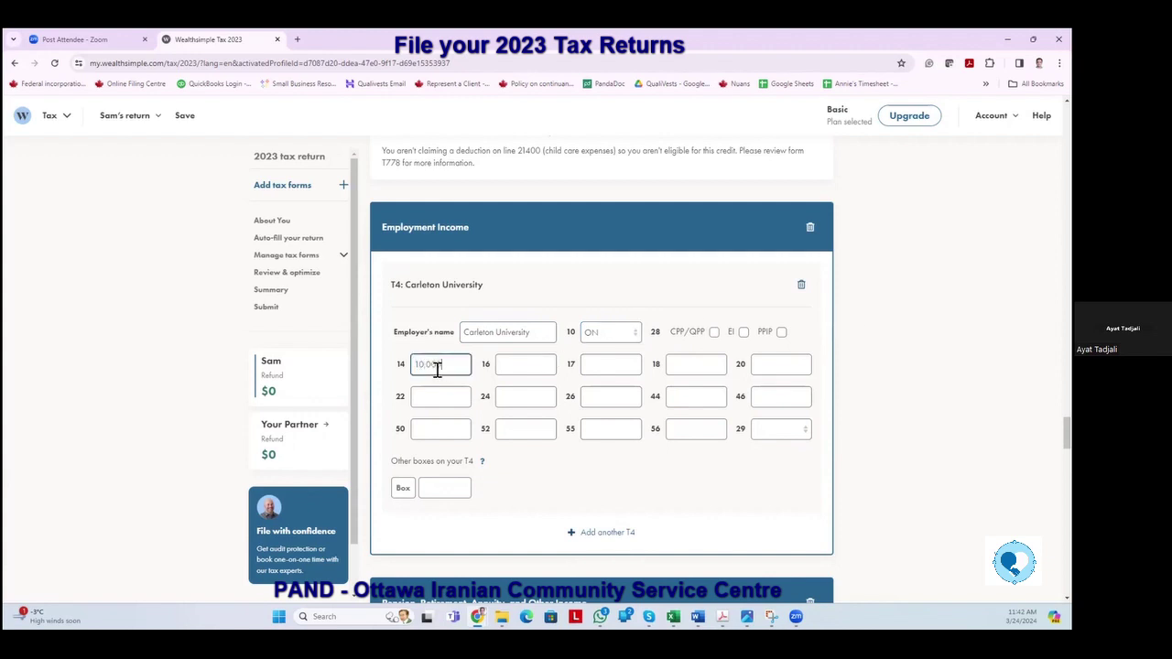
left_click(529, 359)
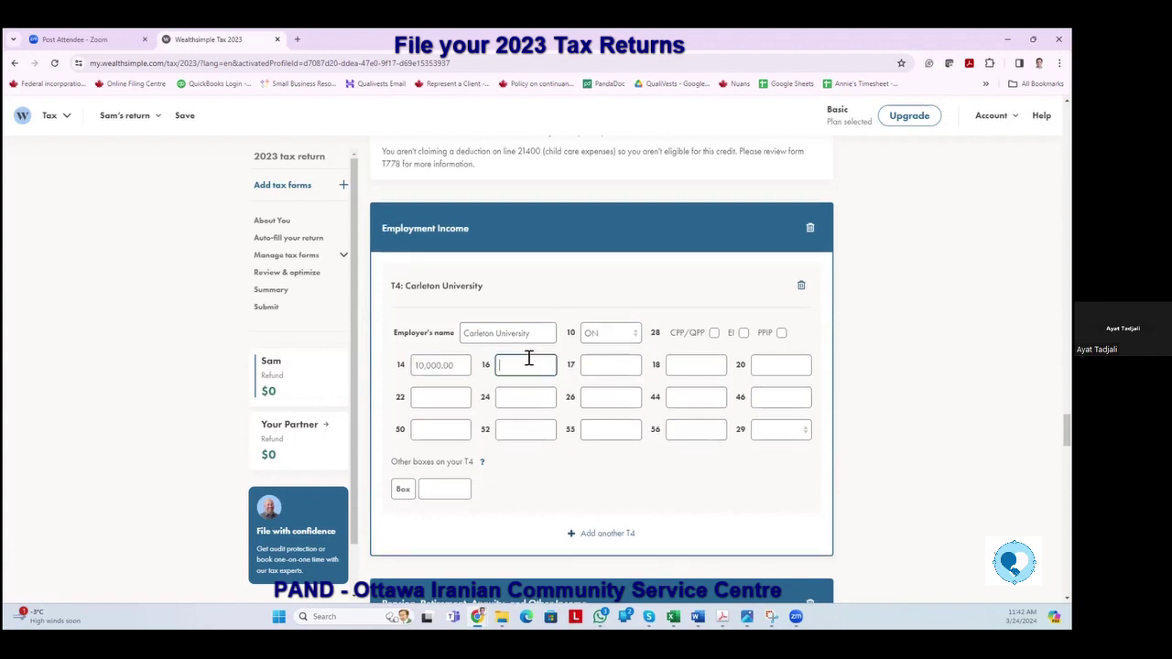
type("123")
key("Tab")
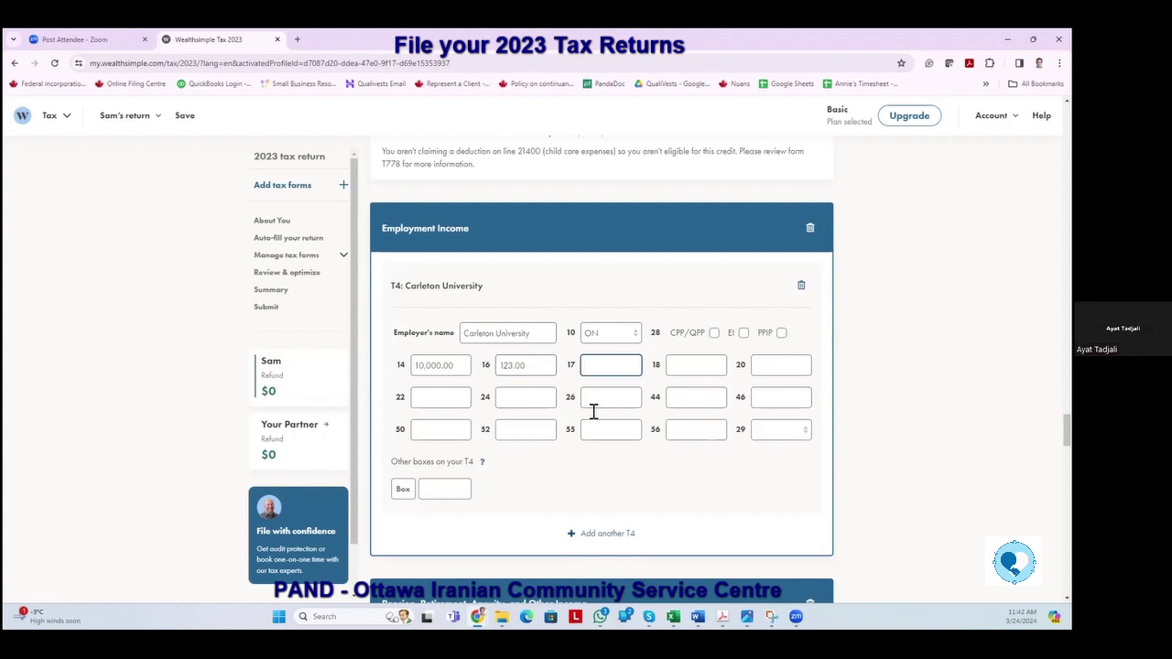
left_click(696, 366)
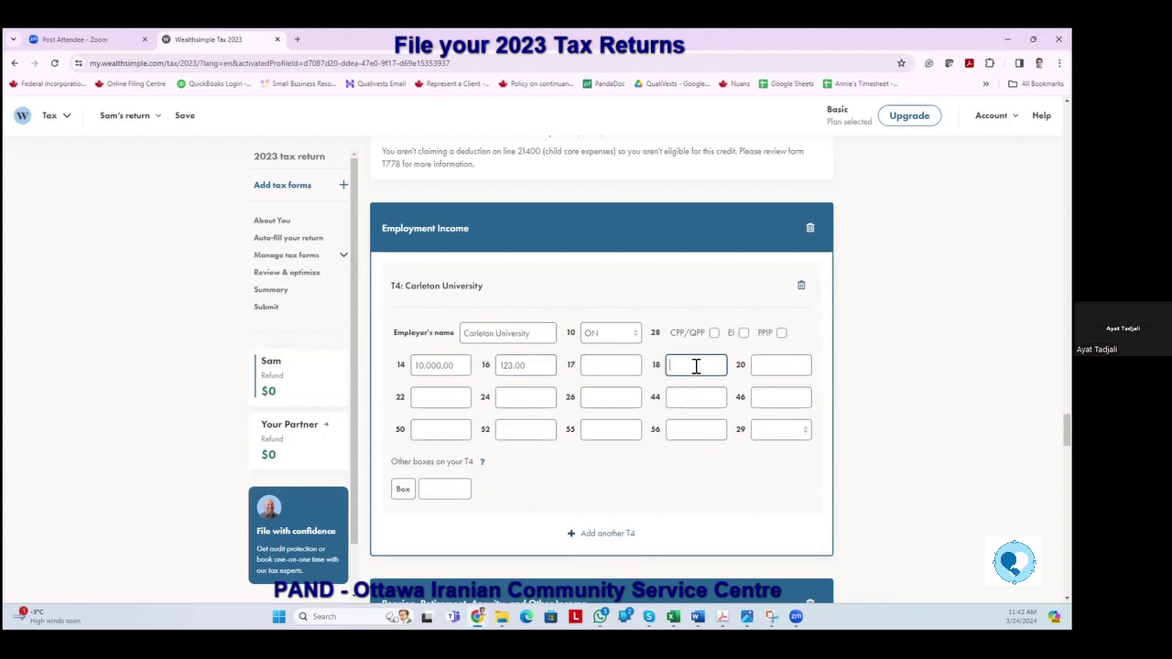
type("56")
key("Tab")
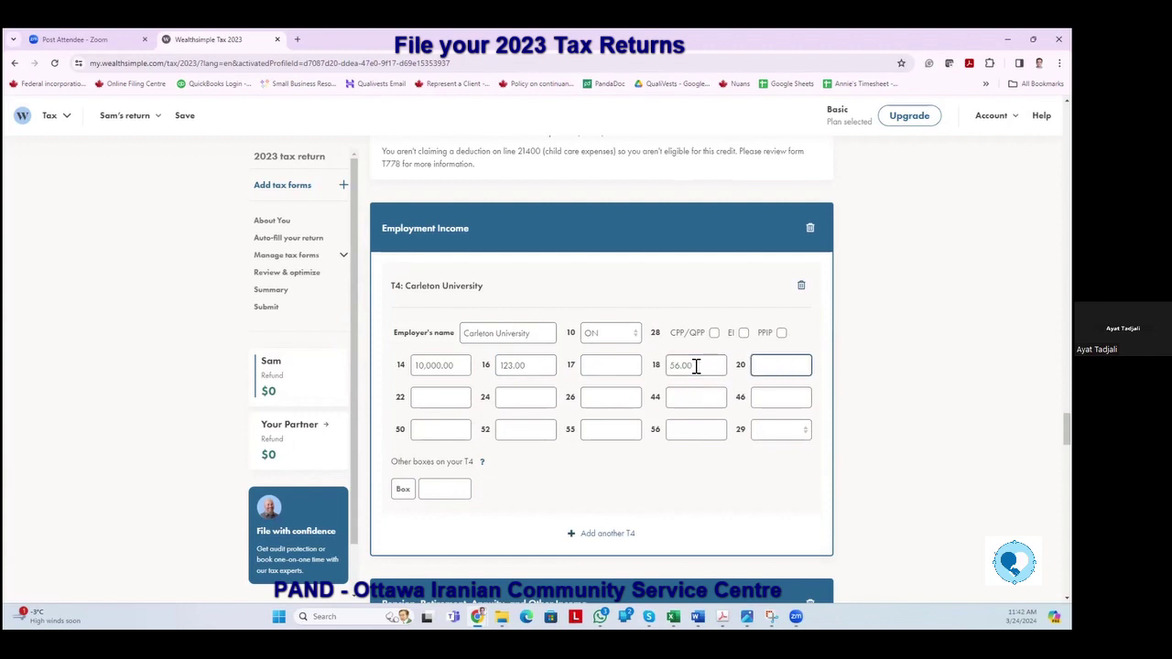
Enter 70 in box 22 and 10,000 in both boxes 24 and 26.
left_click(429, 399)
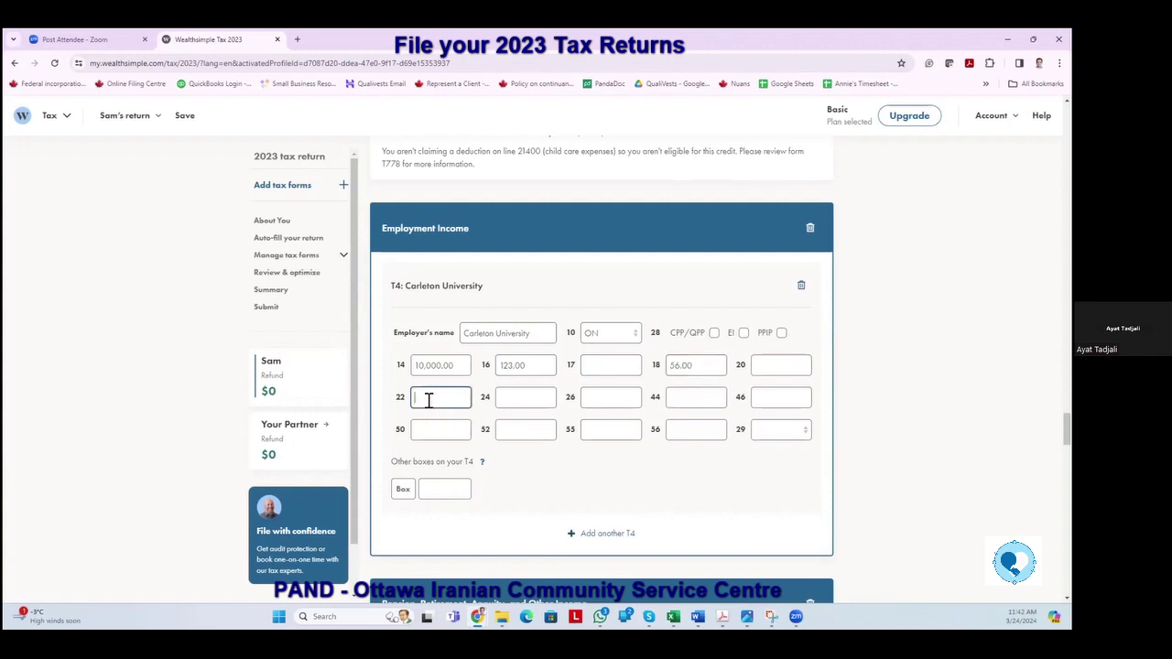
type("70")
key("Tab")
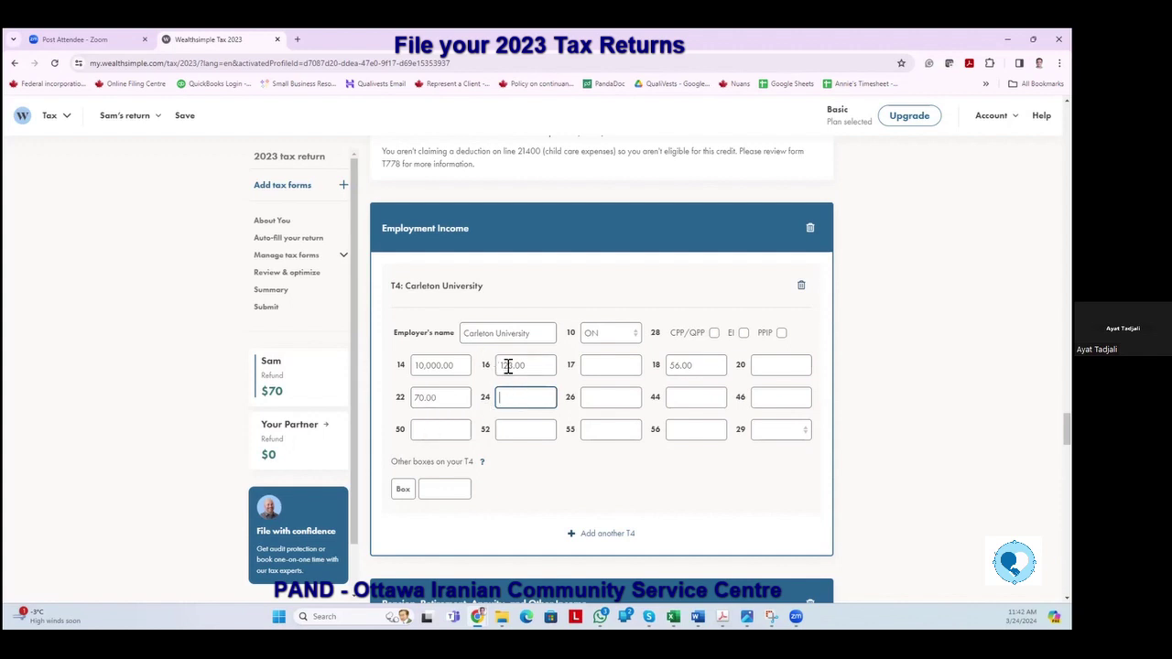
type("10,000")
left_click(608, 396)
type("10,000")
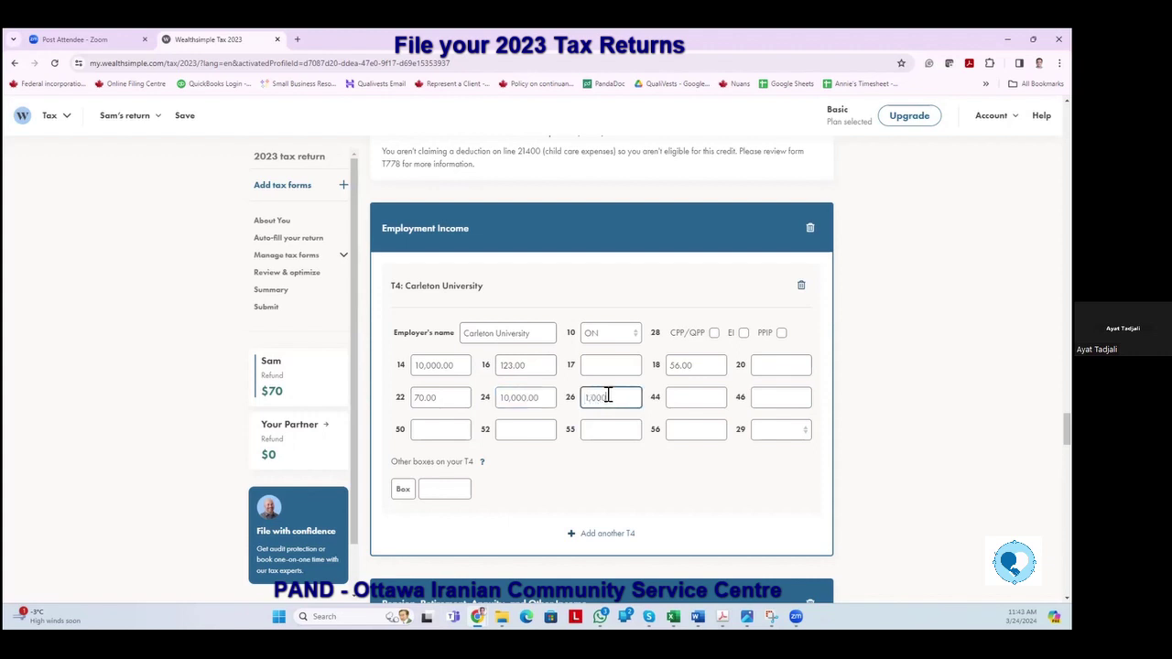
left_click(705, 396)
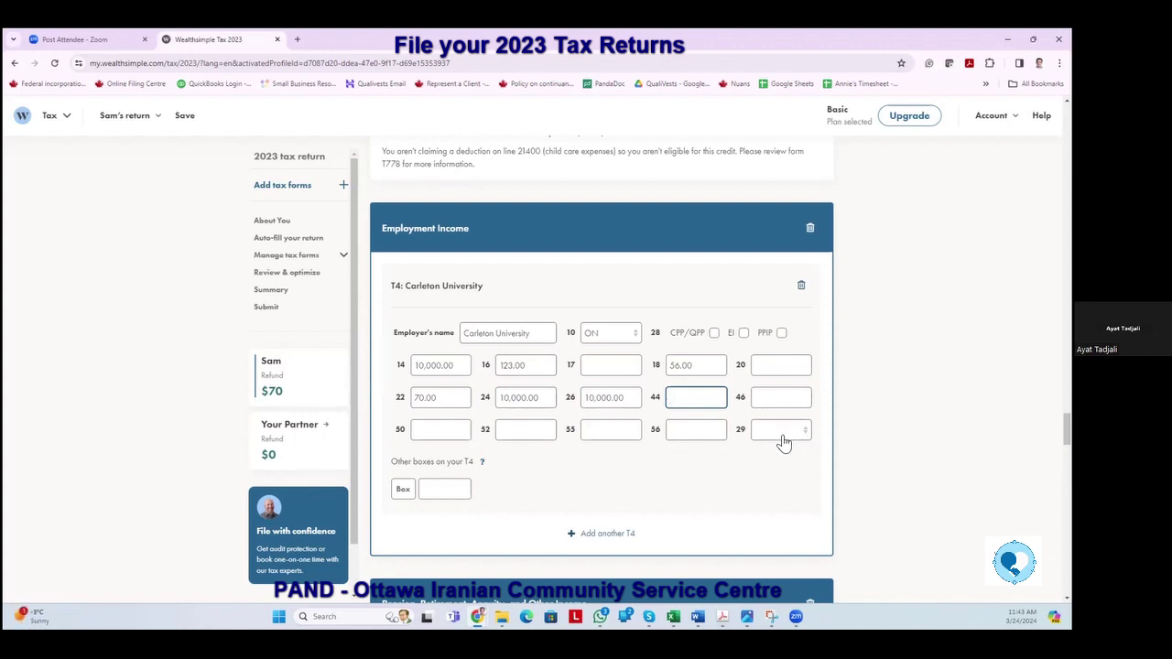
scroll(654, 524, "down", 1)
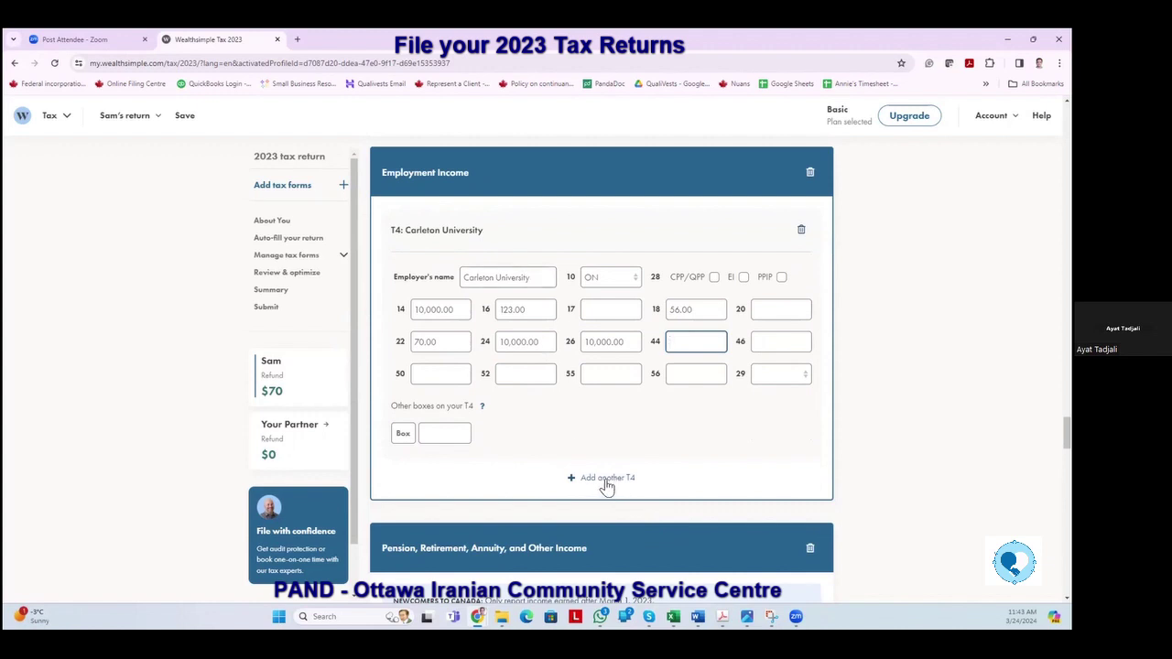
Add another T4 from employer XYZ COMAPNY with province ON.
left_click(636, 454)
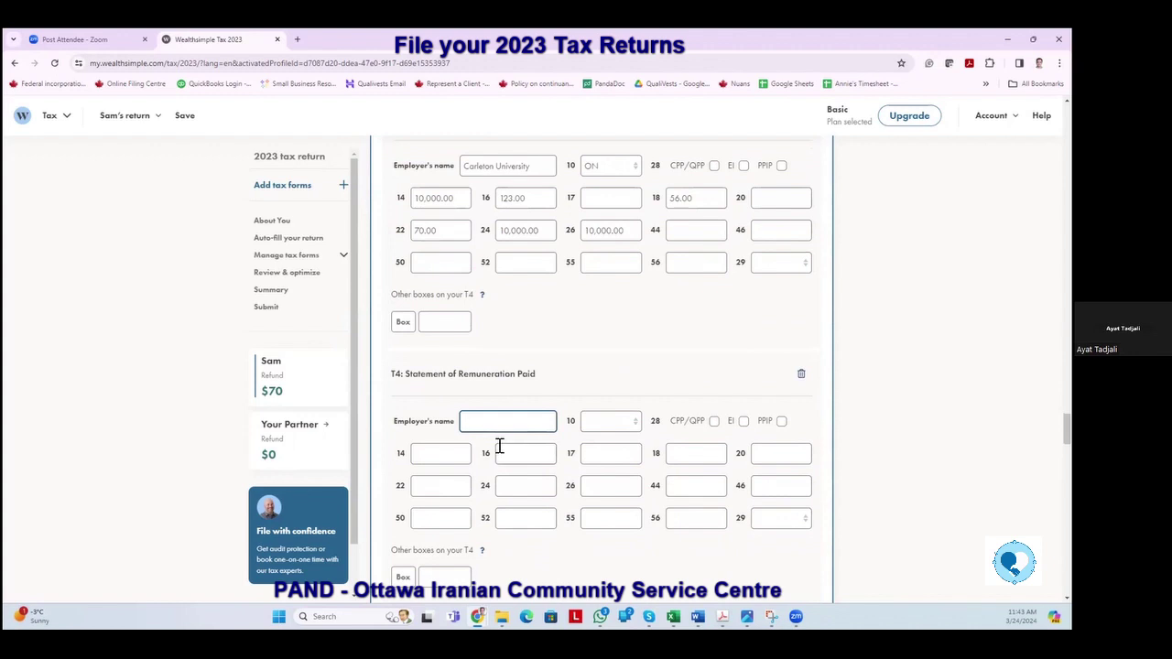
type("XYZ COMAPNY")
left_click(442, 455)
left_click(638, 427)
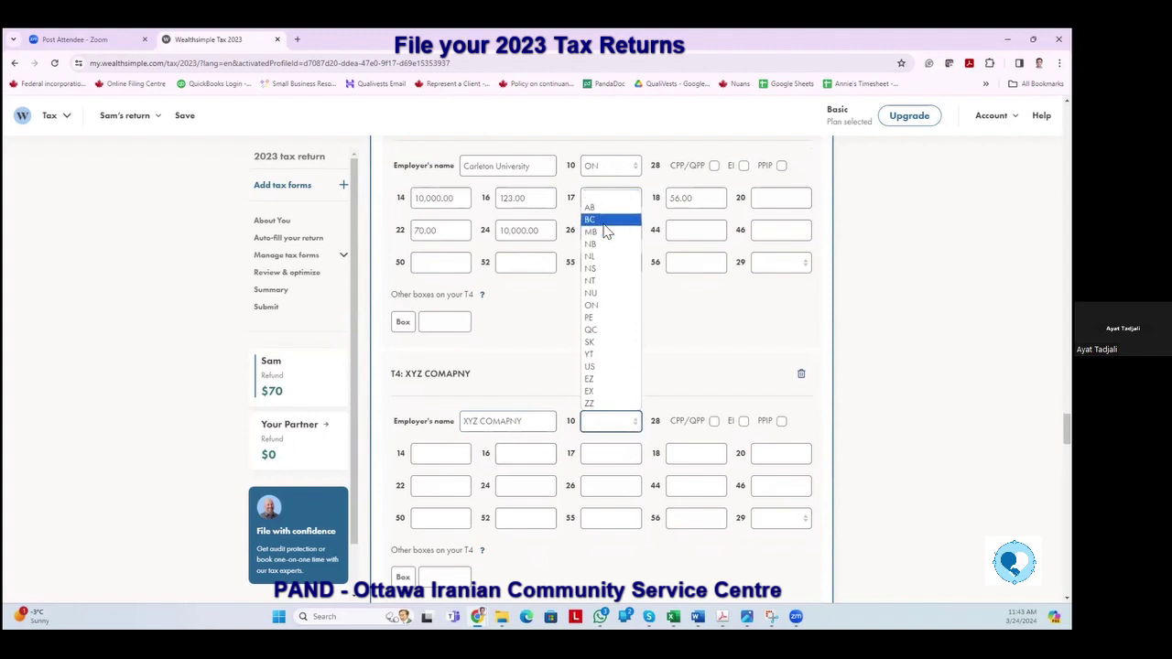
left_click(592, 305)
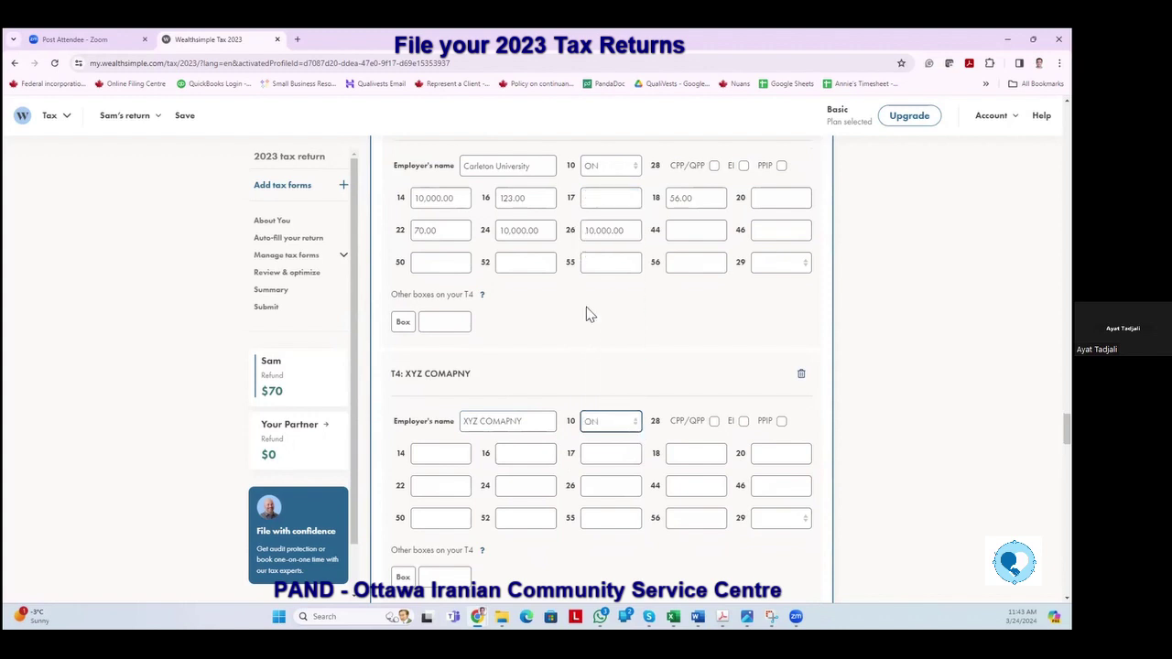
Fill the new T4's boxes 14, 16, 18, 22 with 5,000, 34, 45 and 56.
left_click(424, 452)
type("5,000")
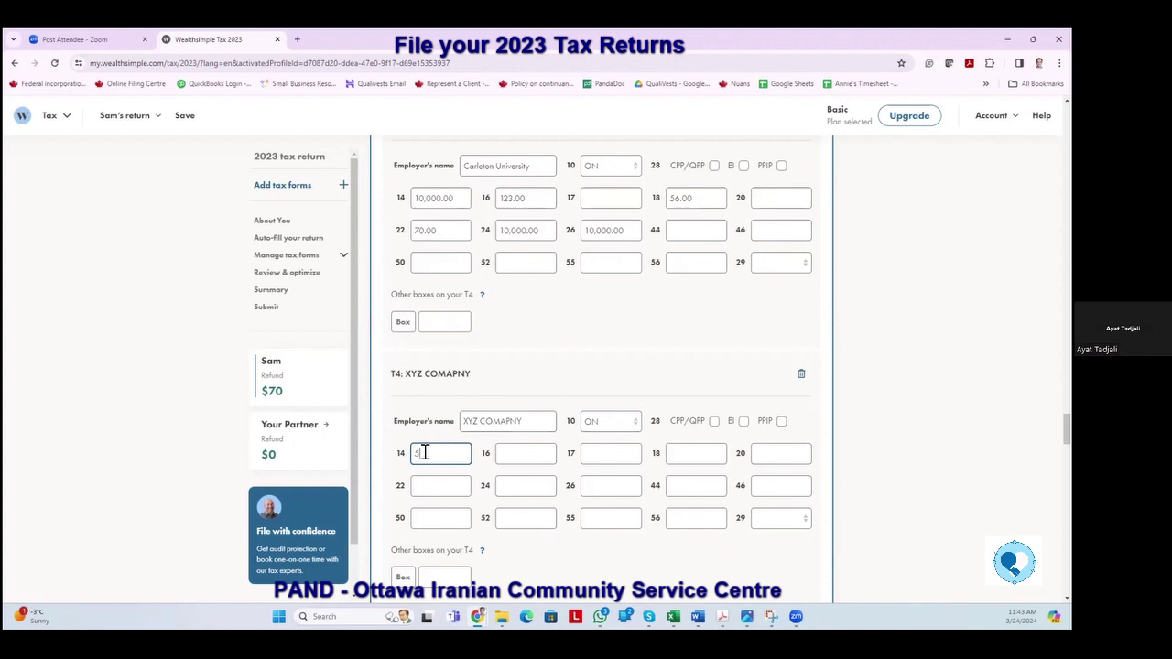
left_click(525, 455)
type("34")
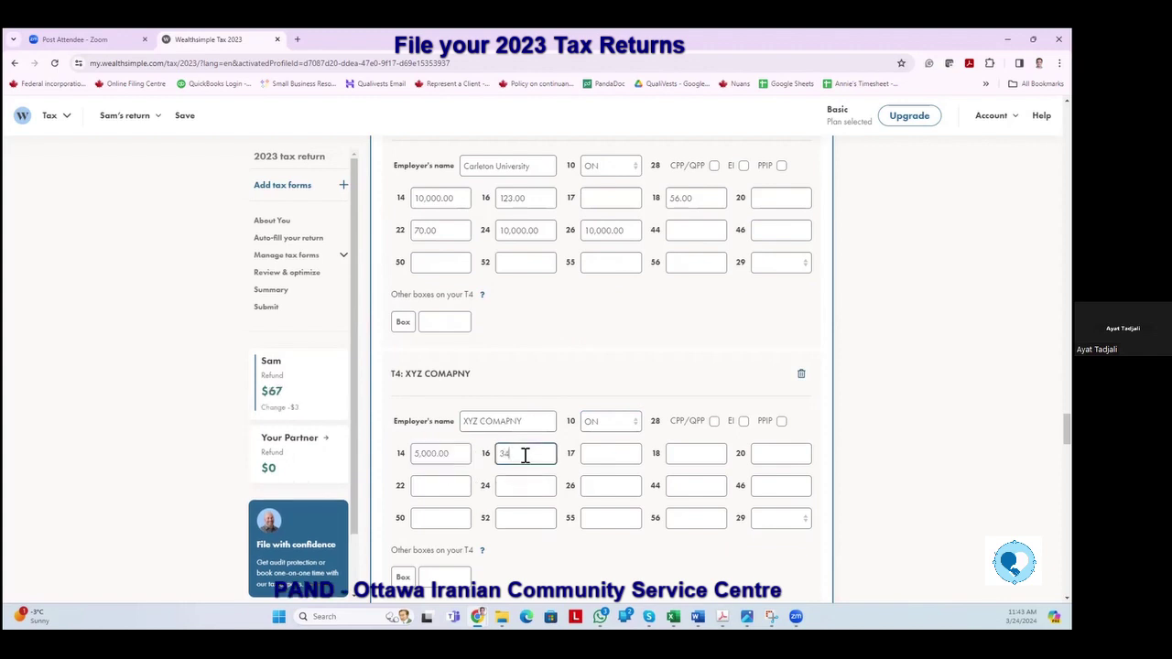
left_click(687, 455)
type("45")
left_click(434, 486)
type("56")
key("Tab")
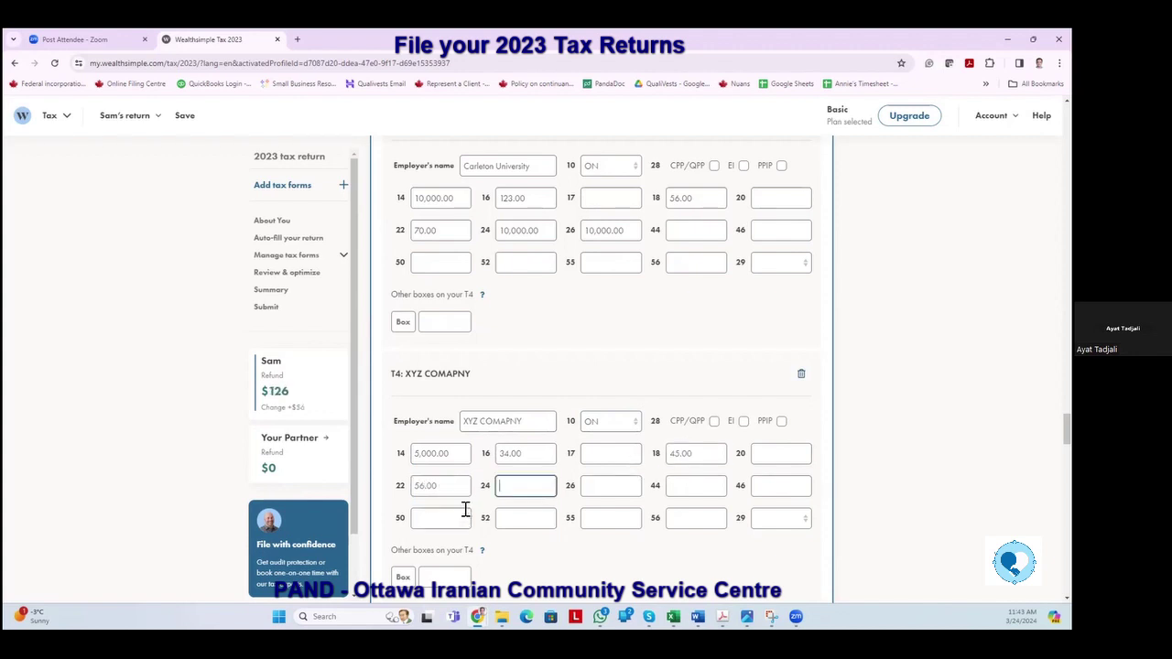
scroll(478, 490, "down", 2)
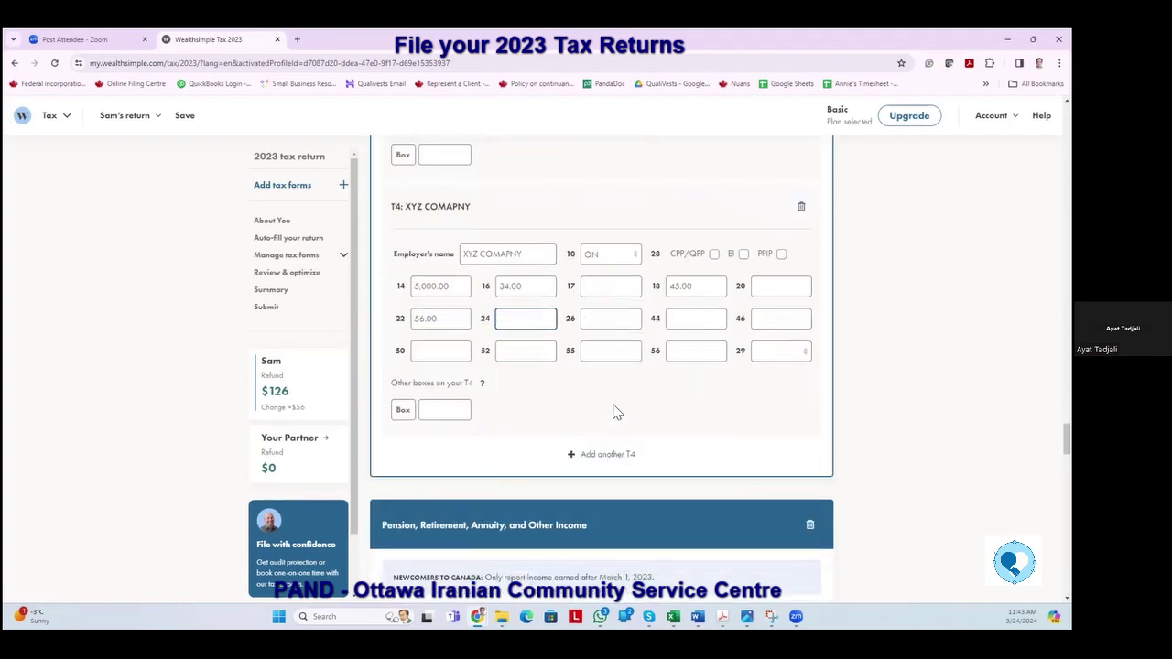
scroll(615, 409, "up", 2)
scroll(615, 409, "down", 1)
scroll(615, 409, "up", 3)
scroll(615, 409, "up", 6)
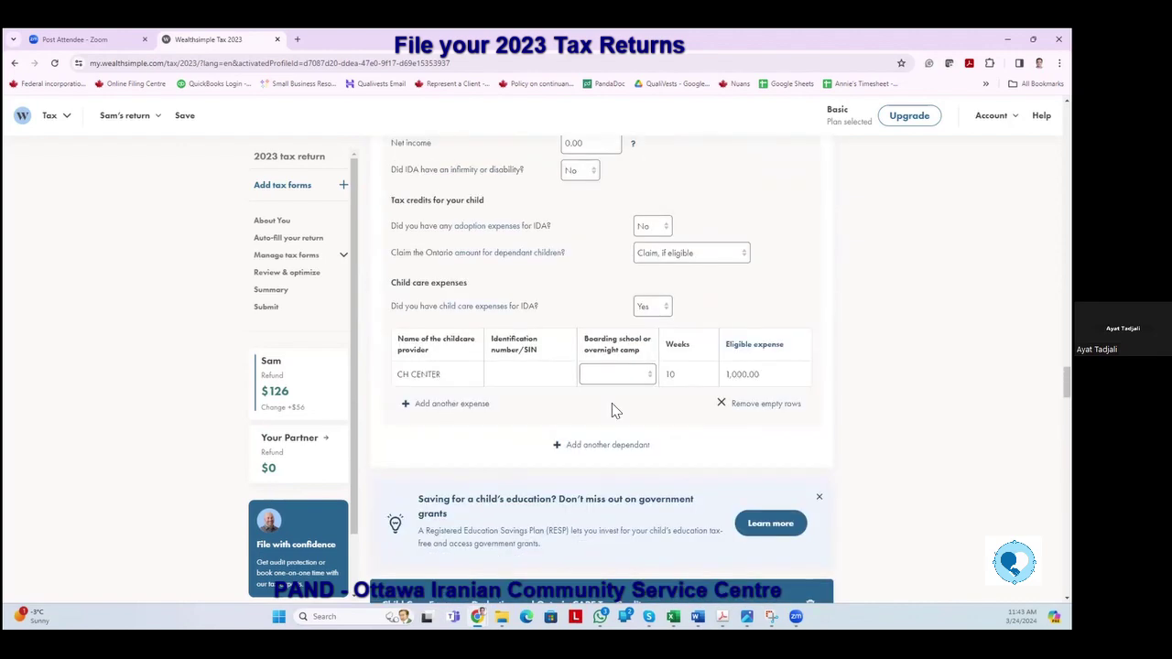
scroll(611, 402, "down", 8)
scroll(612, 403, "down", 6)
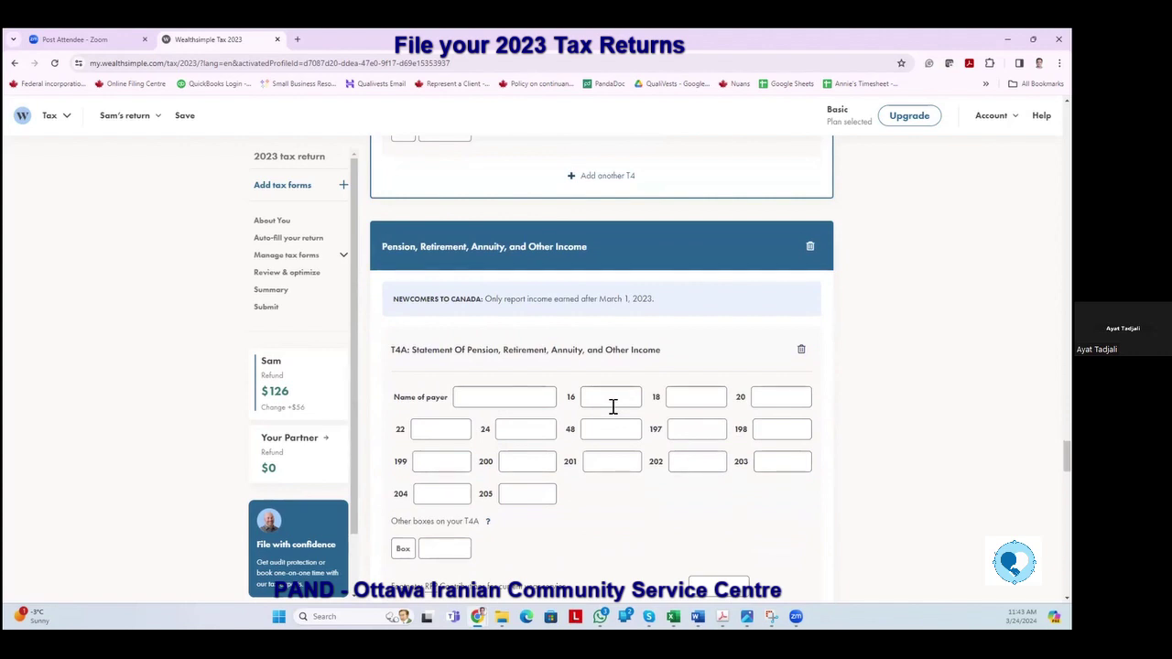
scroll(613, 405, "down", 1)
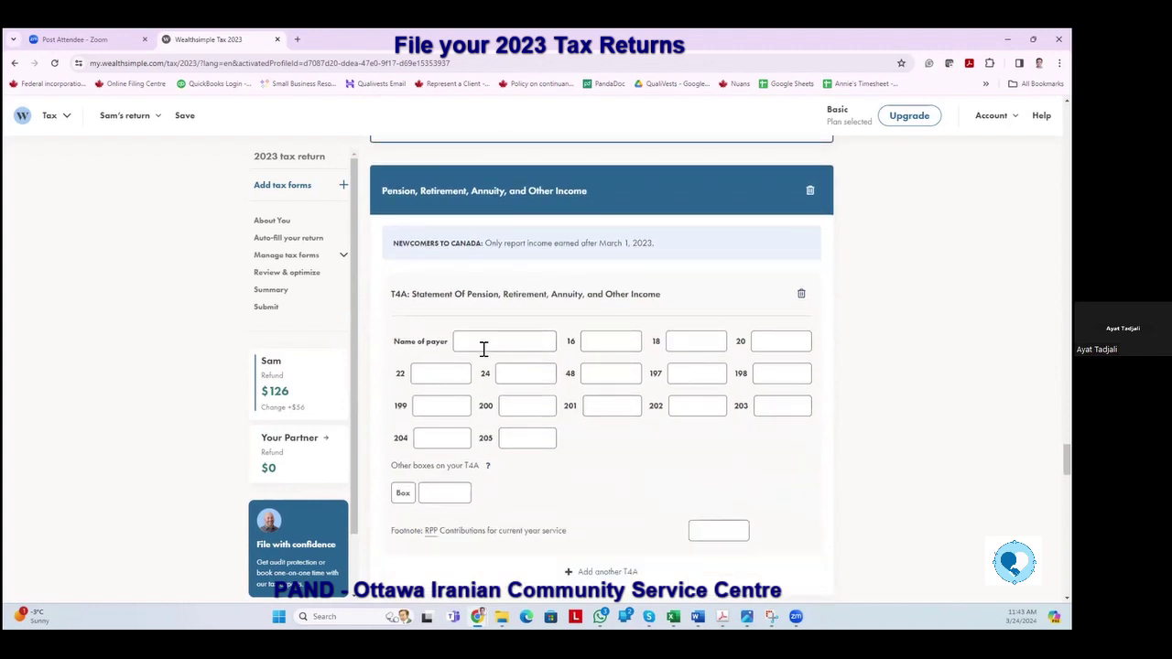
Enter 105 as an other box number on the T4A slip.
left_click(483, 348)
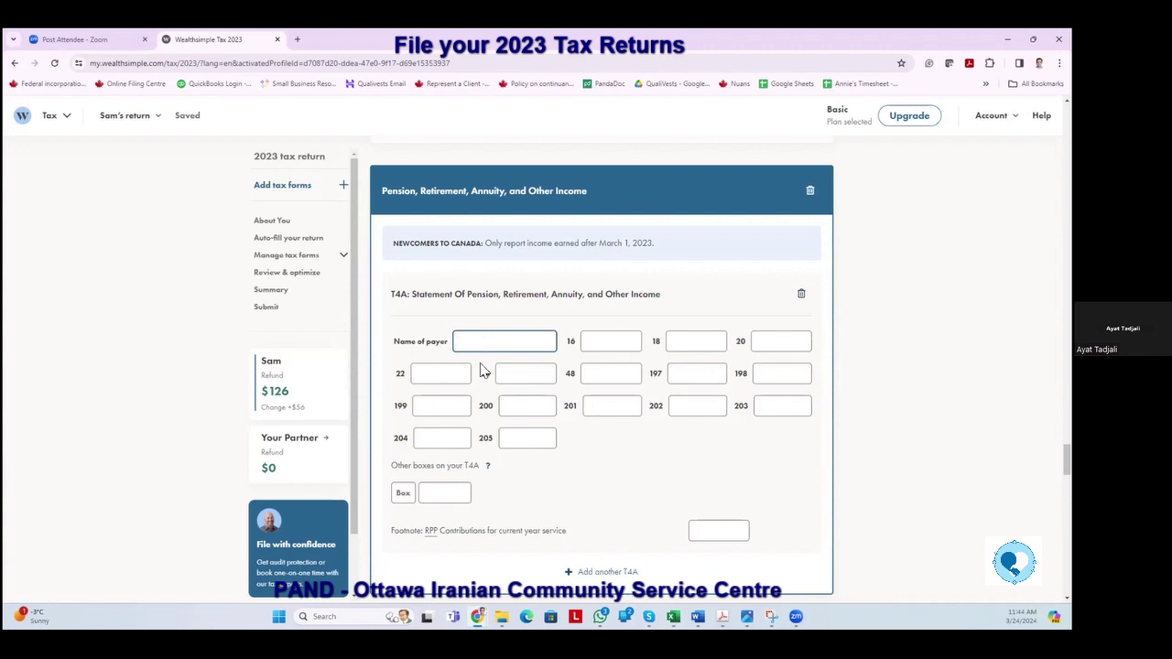
scroll(479, 376, "down", 2)
left_click(455, 328)
type("105")
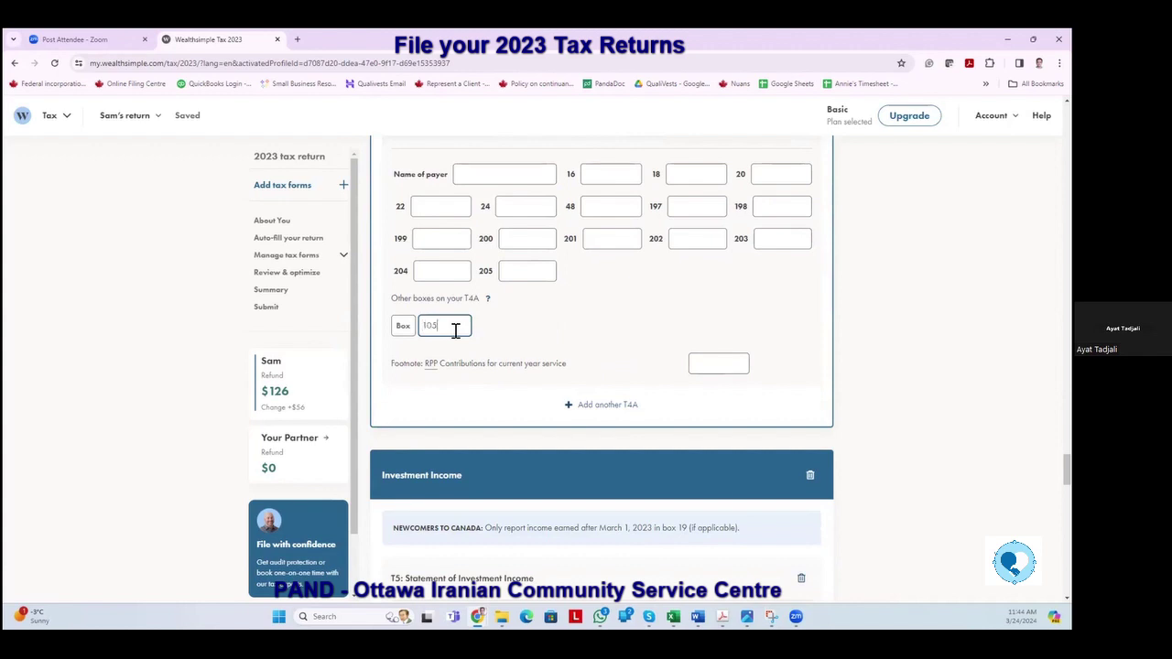
key("Tab")
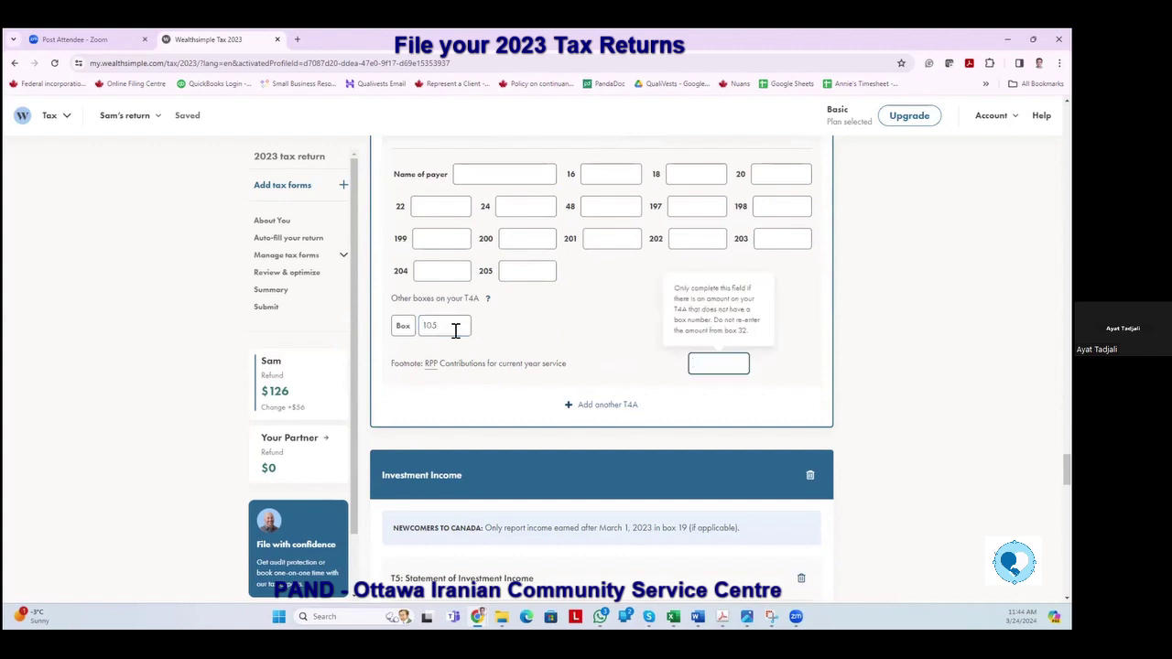
scroll(455, 332, "up", 3)
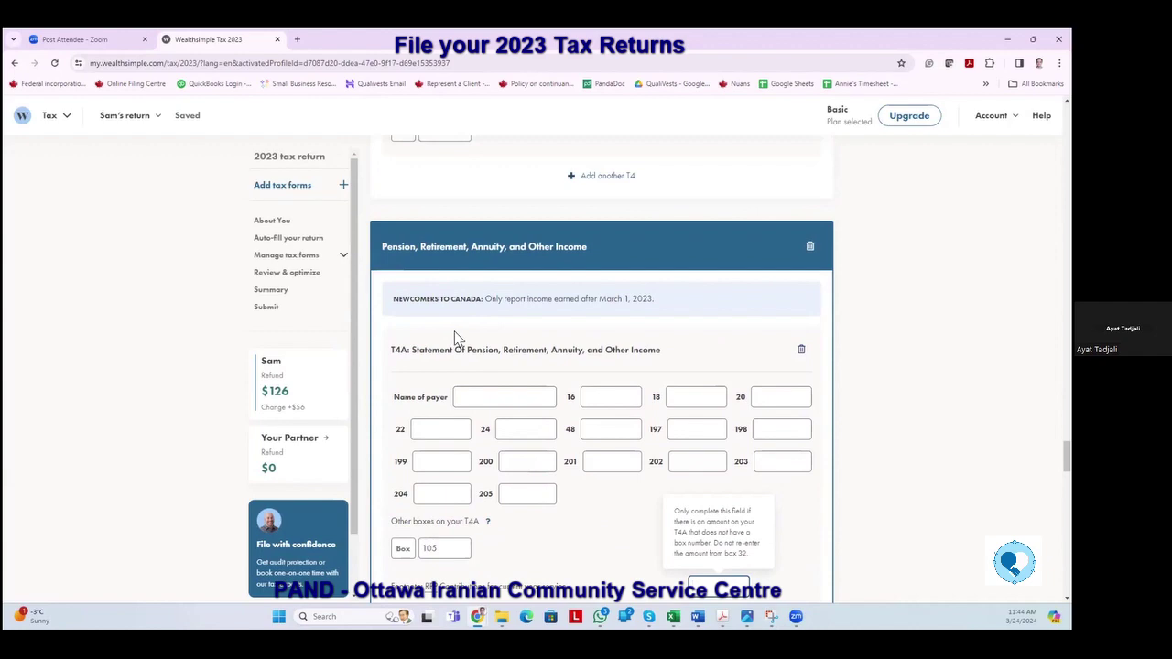
scroll(348, 315, "up", 4)
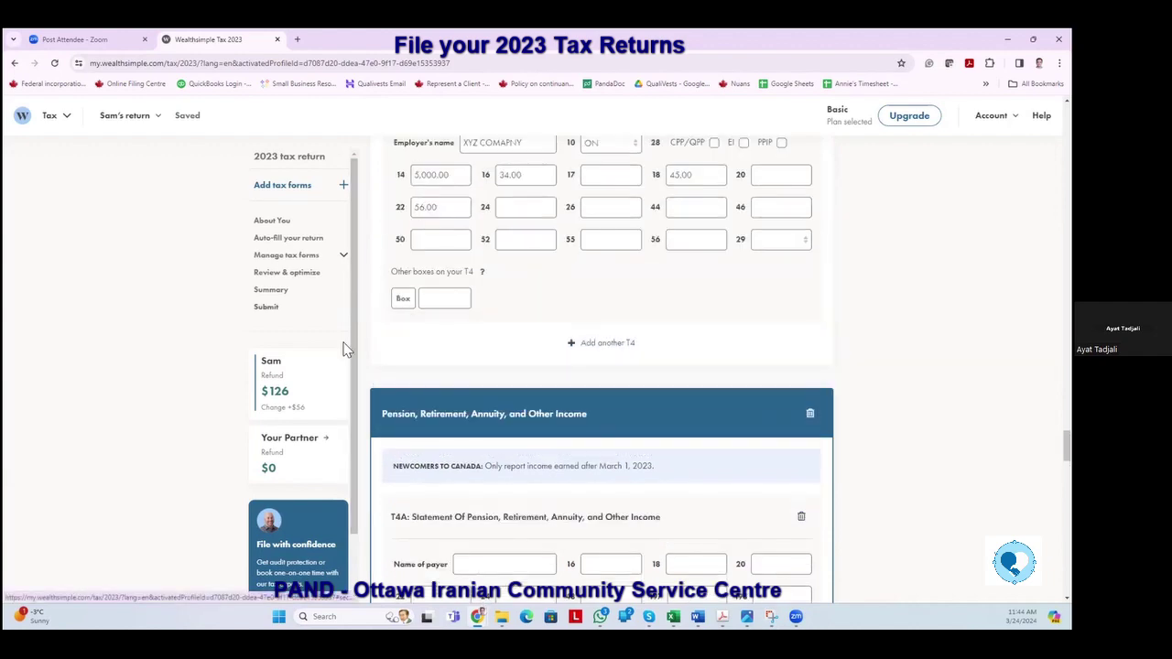
Browse the return's form list in the sidebar, visiting T4 slips and About You.
scroll(354, 333, "up", 6)
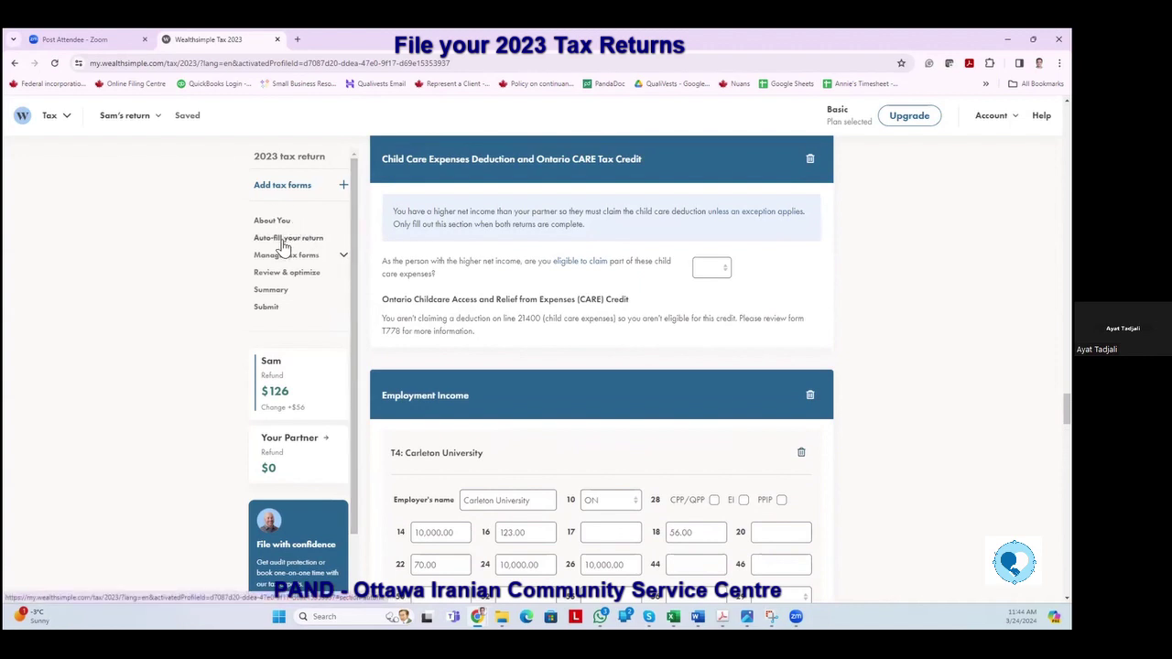
left_click(283, 240)
left_click(286, 256)
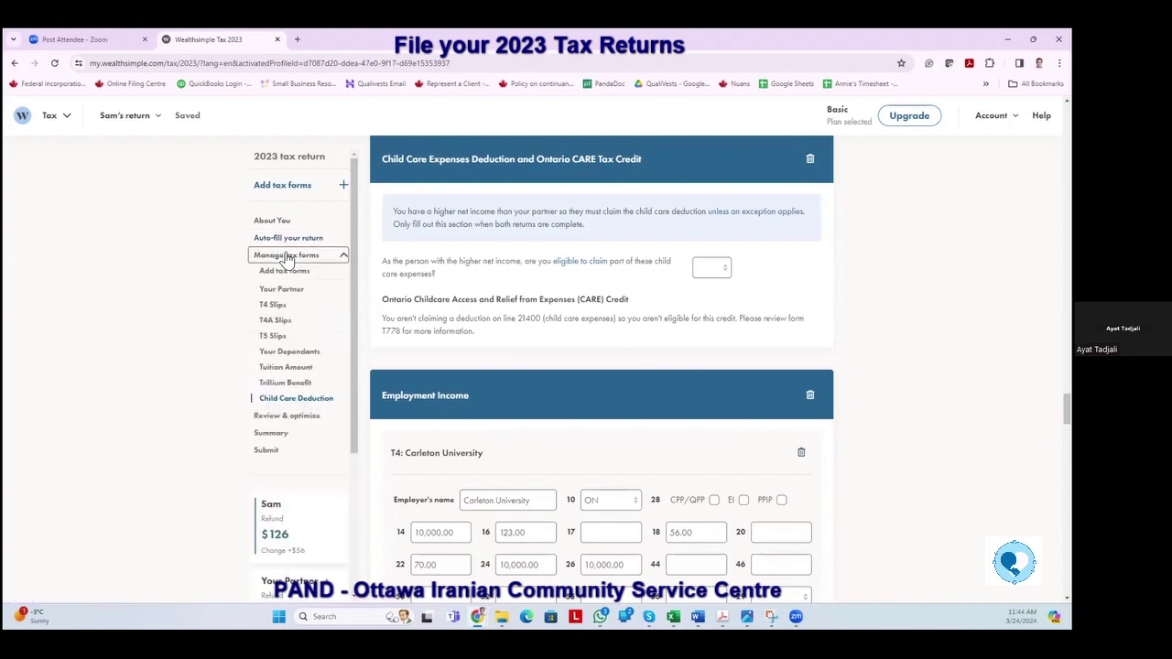
left_click(271, 308)
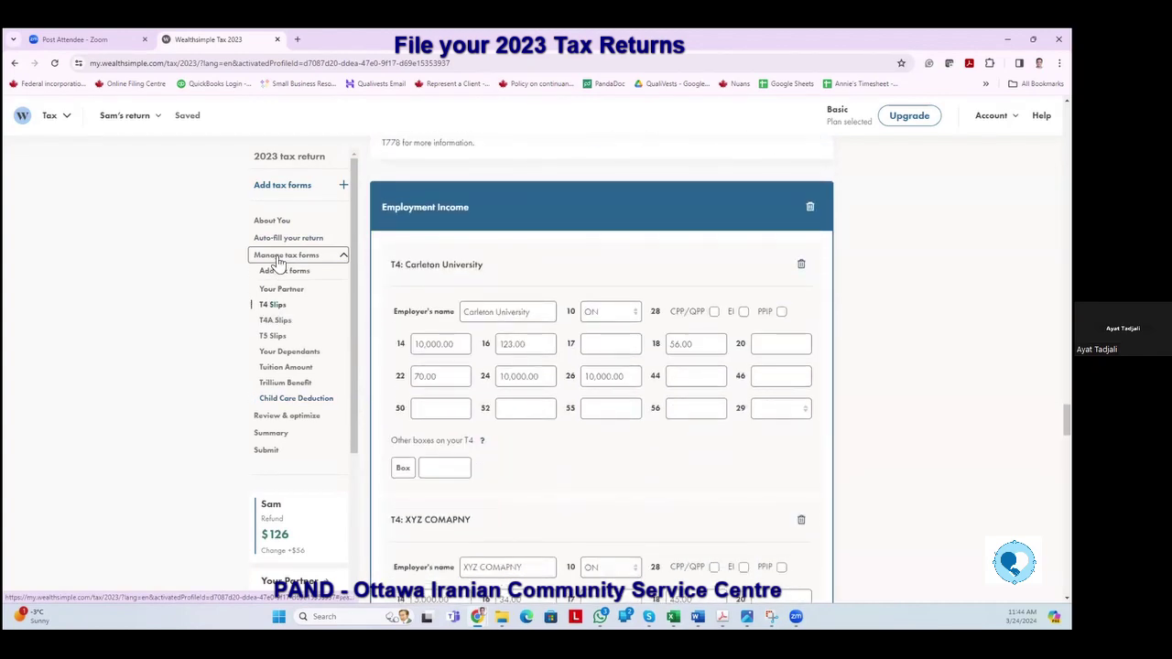
scroll(284, 266, "up", 3)
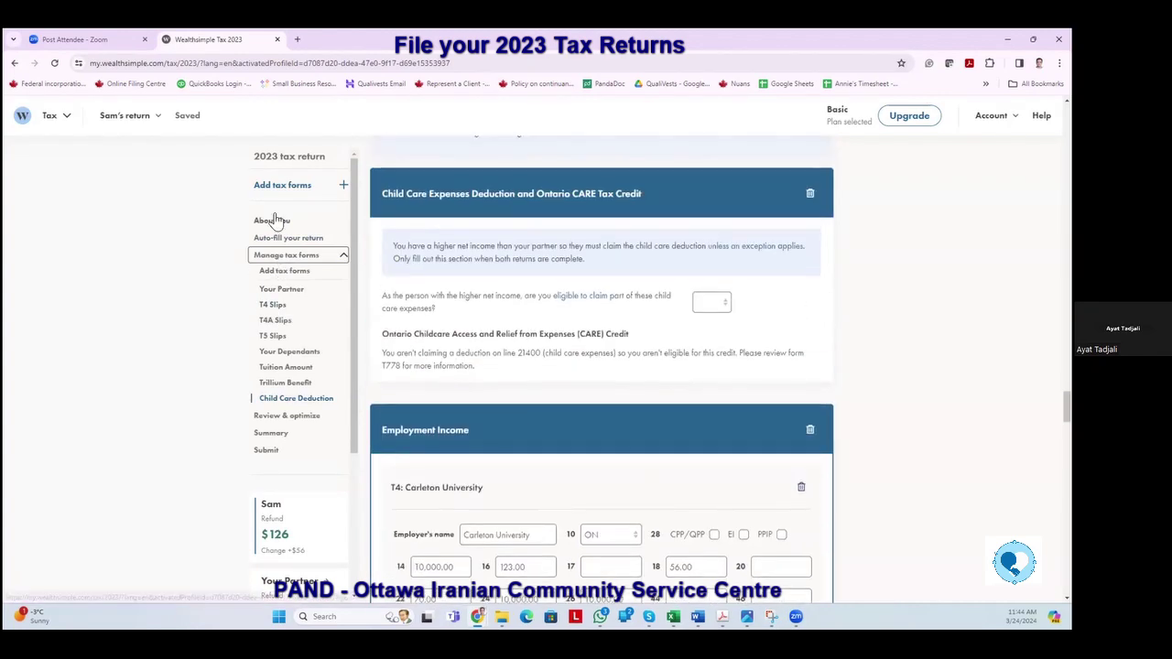
left_click(271, 221)
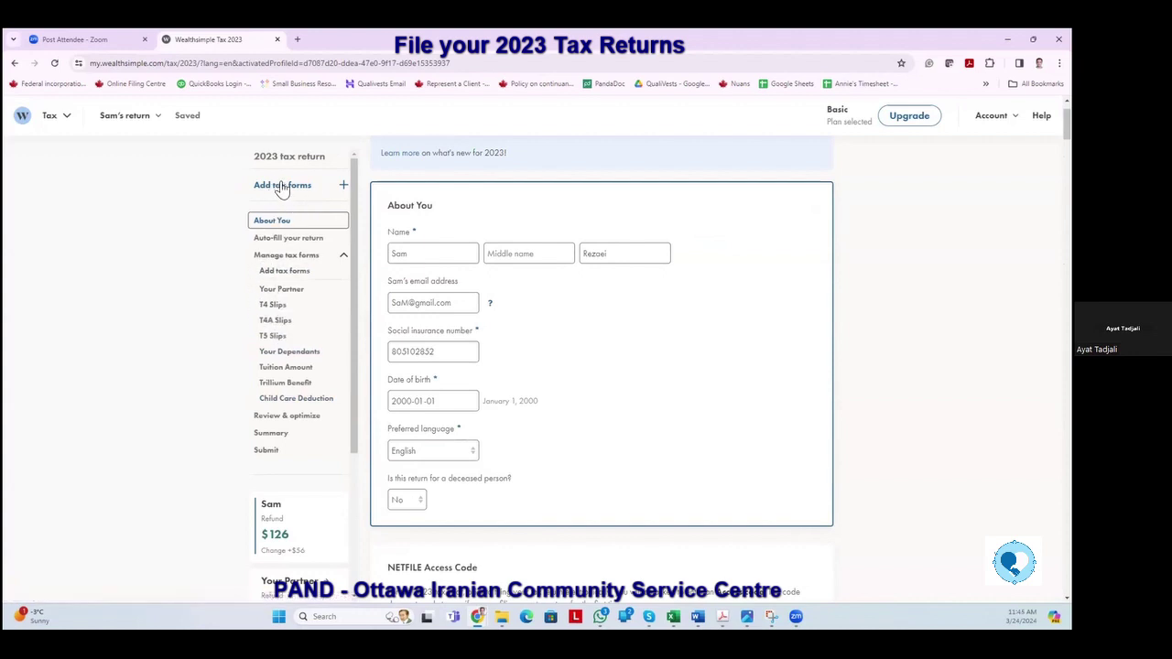
left_click(275, 304)
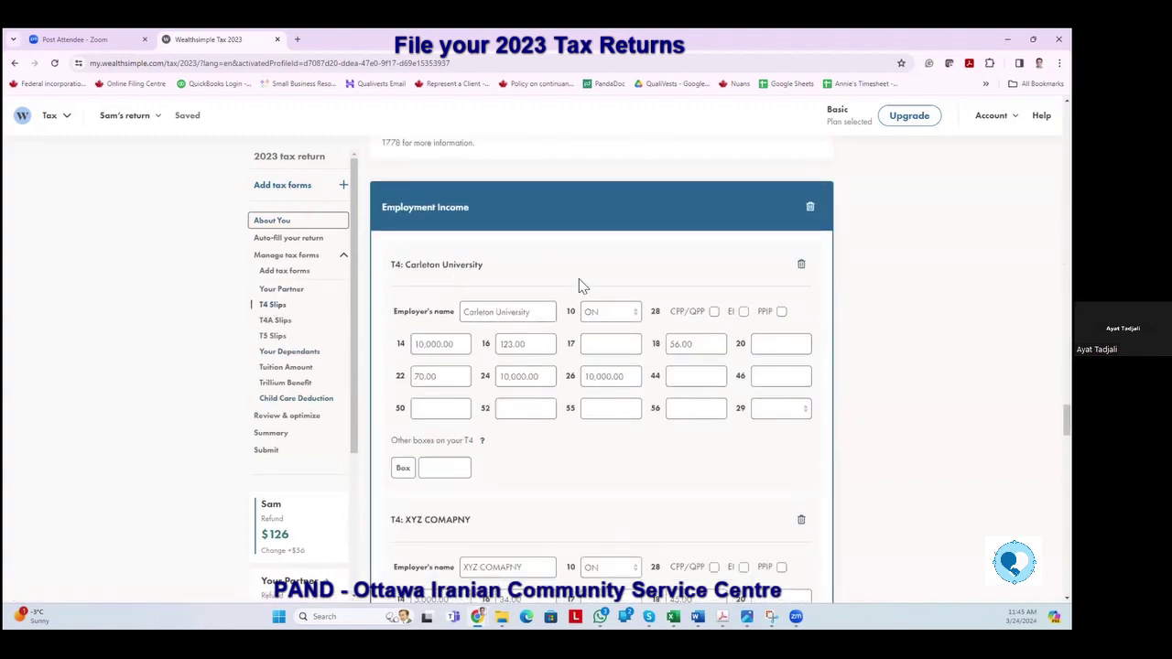
Jump to the T4A slip and select its Name of payer field.
scroll(559, 347, "down", 1)
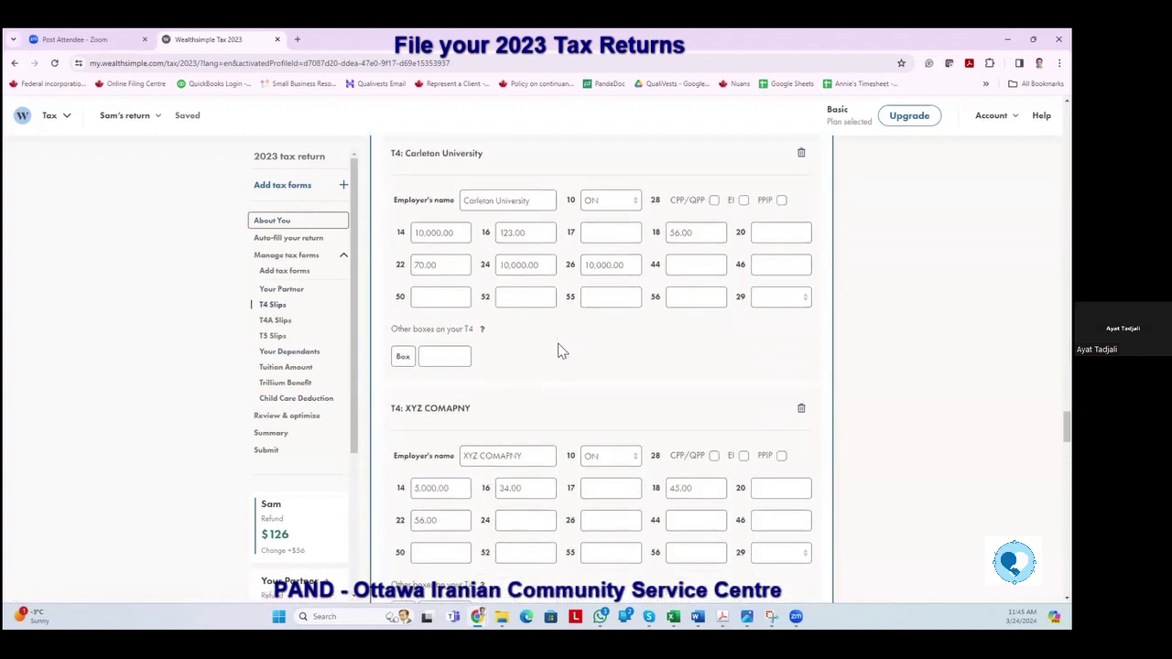
left_click(269, 321)
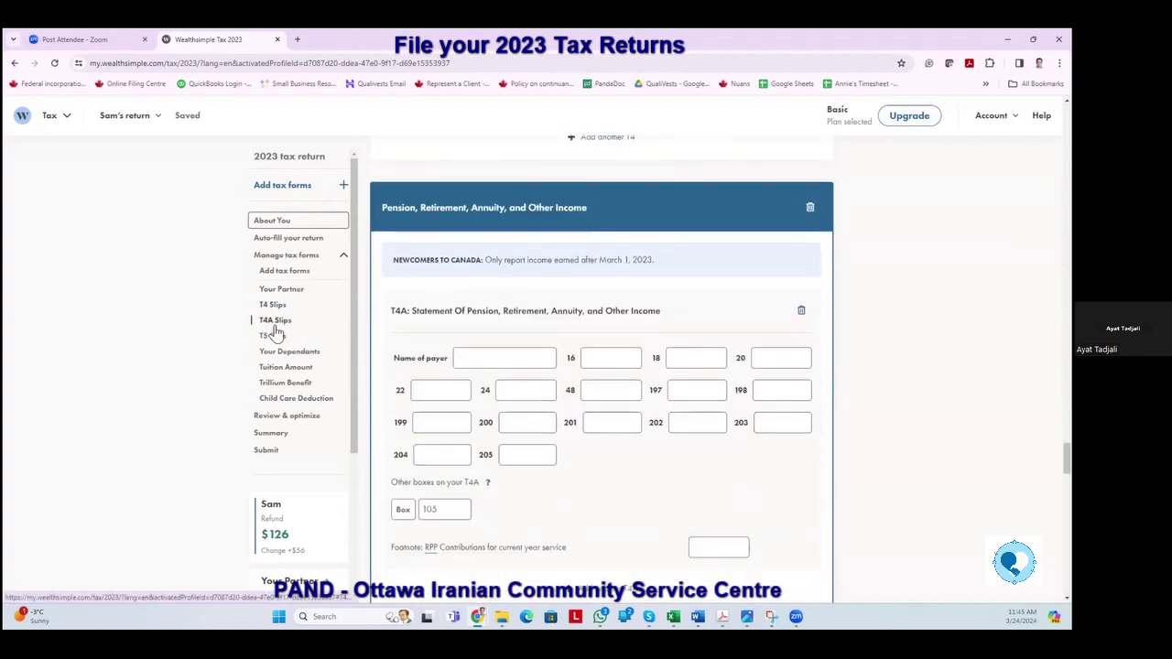
scroll(541, 391, "down", 2)
scroll(543, 390, "down", 1)
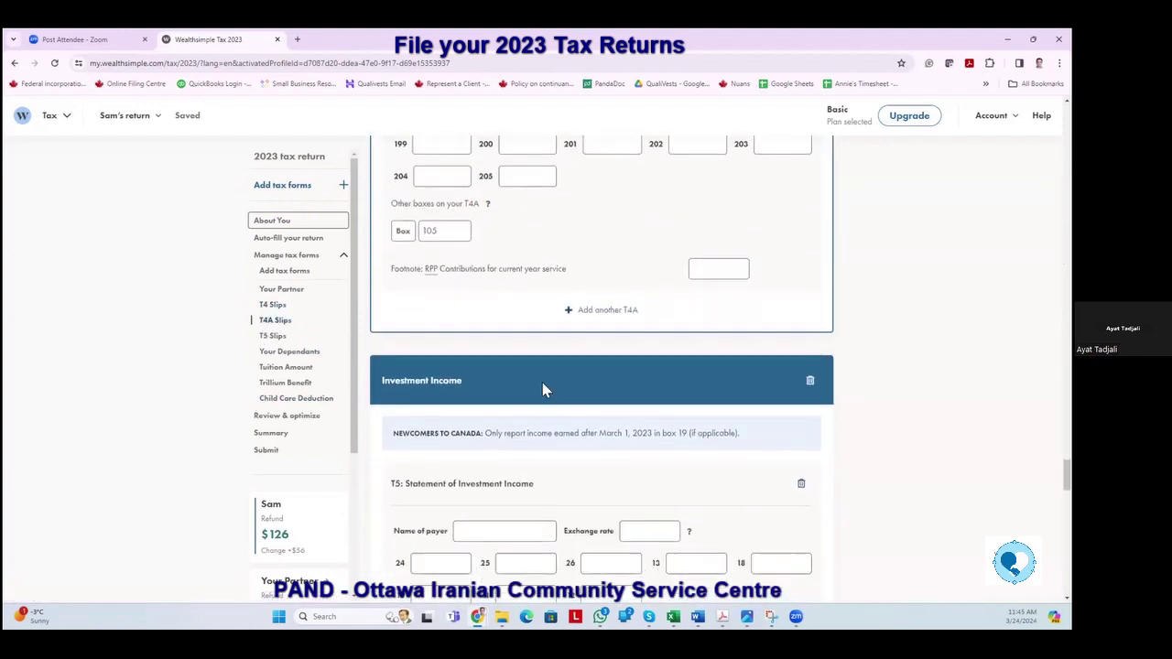
left_click(277, 285)
left_click(475, 364)
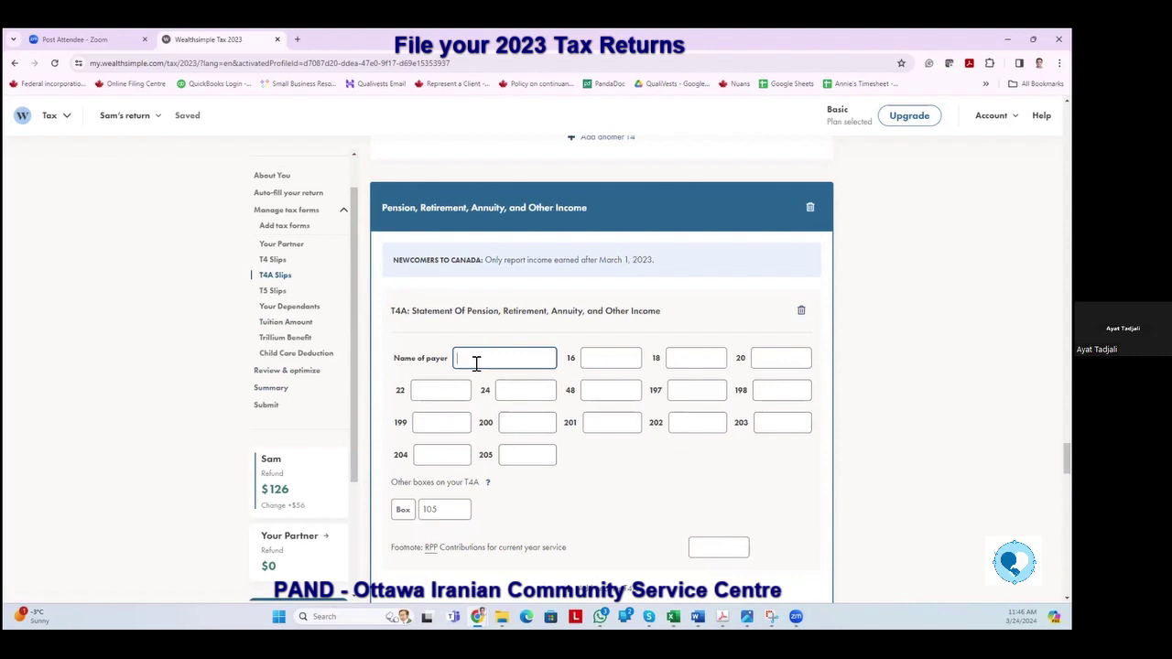
Enter 'Carleton University' as the T4A payer, correcting the misspelled 'Univerty'.
type("Carleton Univer")
type("ty")
right_click(506, 360)
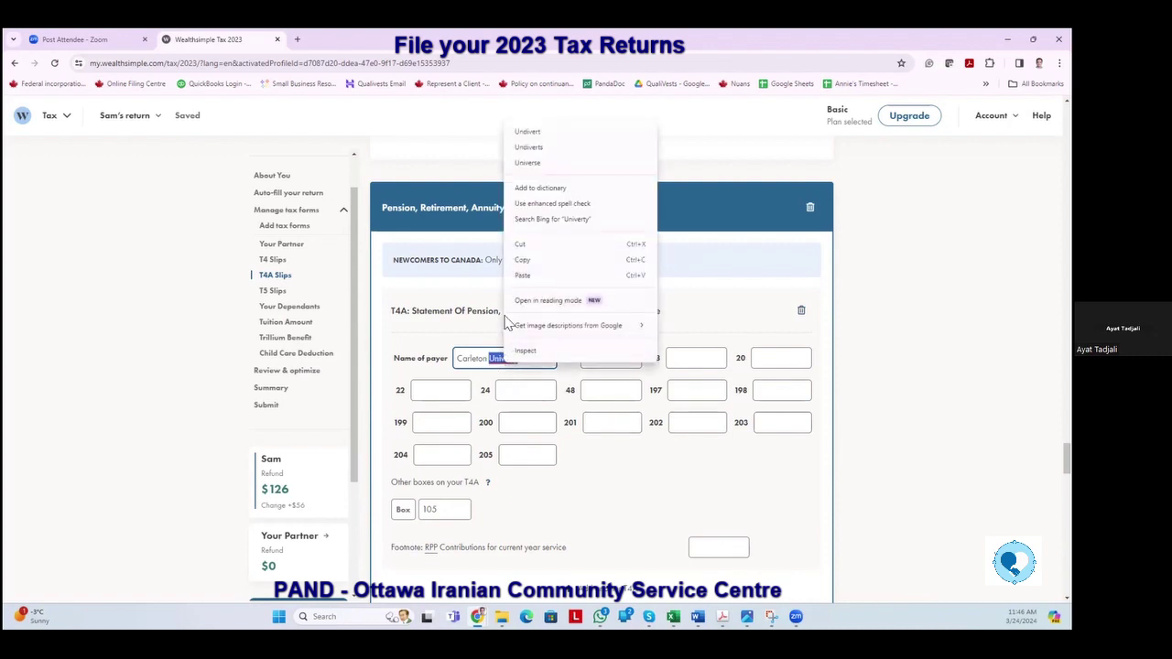
left_click(491, 359)
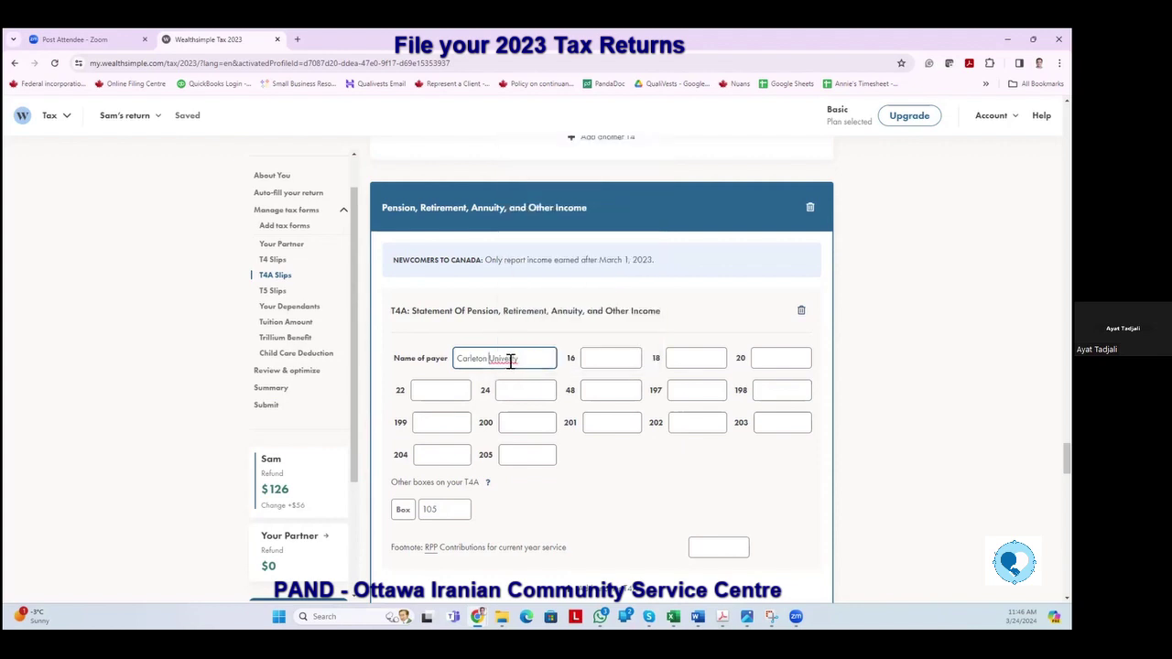
left_click(513, 360)
type("si")
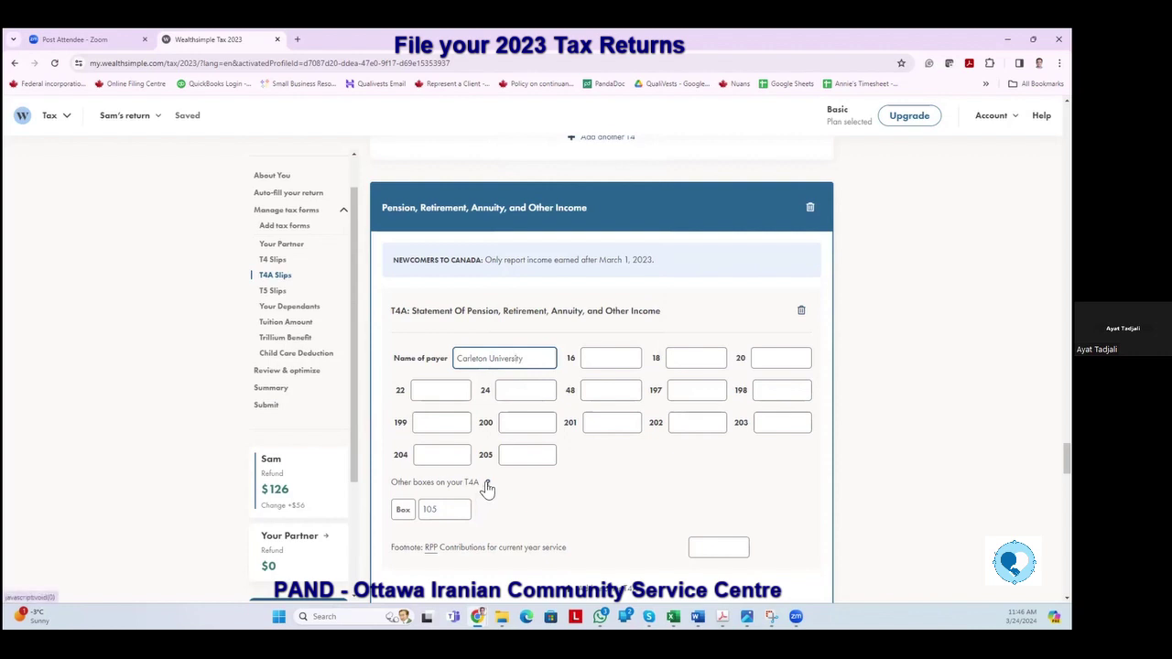
scroll(407, 458, "down", 1)
Add box 105 with 10,000.00 to the T4A as a 'Scholarships etc. (full-time)' award.
left_click(409, 454)
type("10")
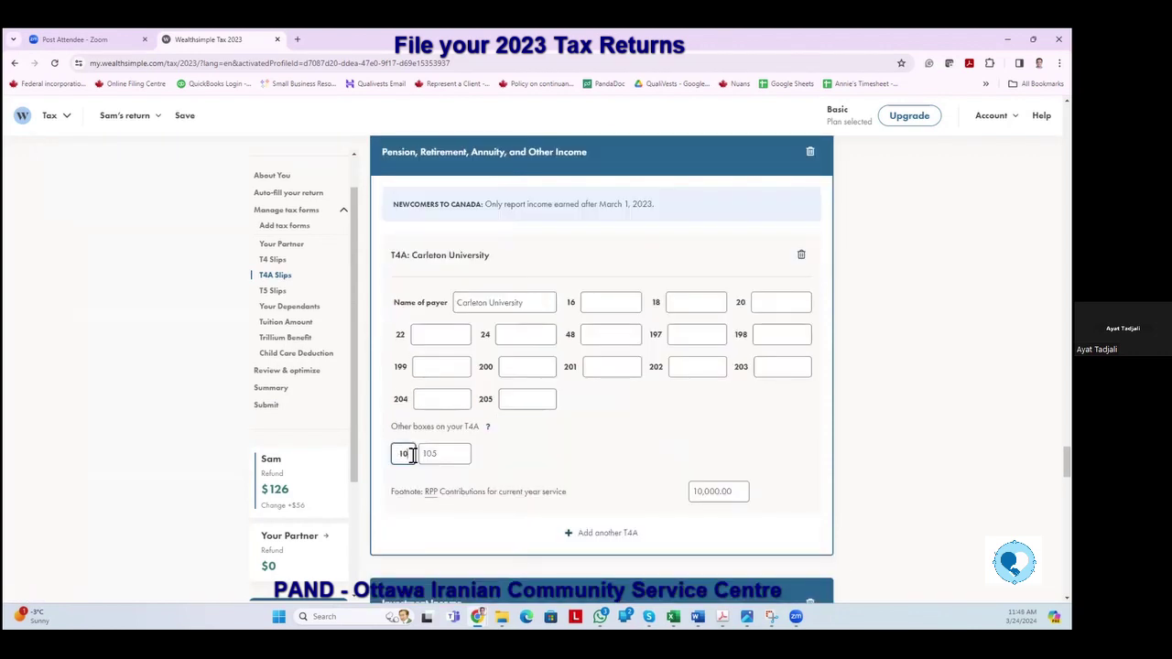
type("5")
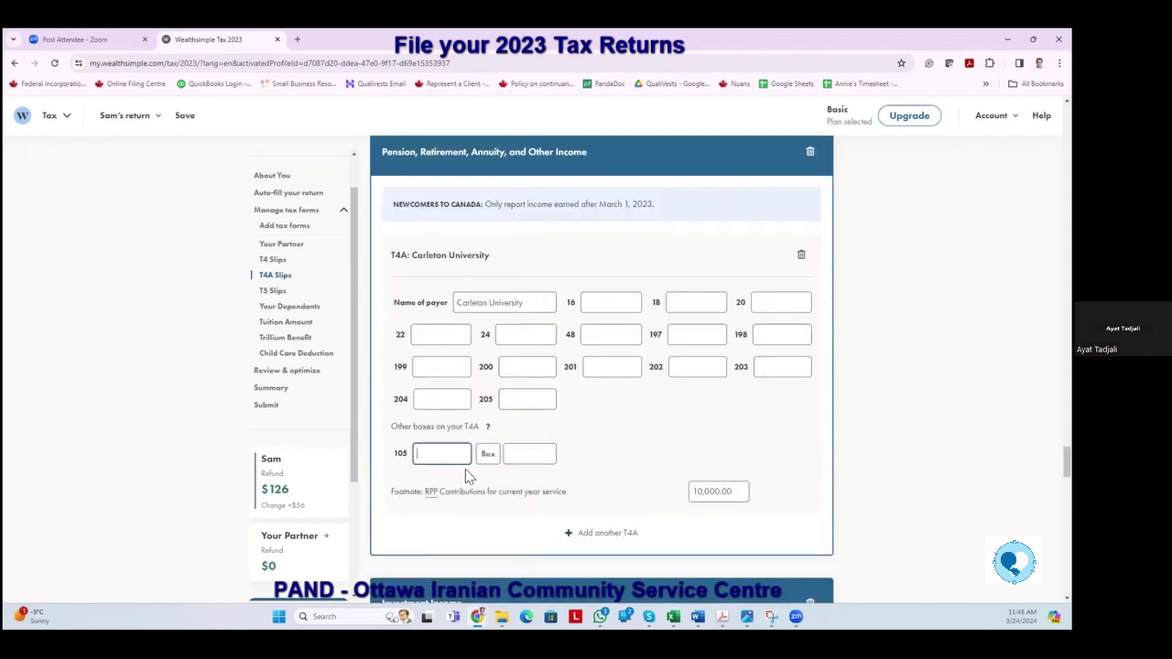
type("10000")
key("Tab")
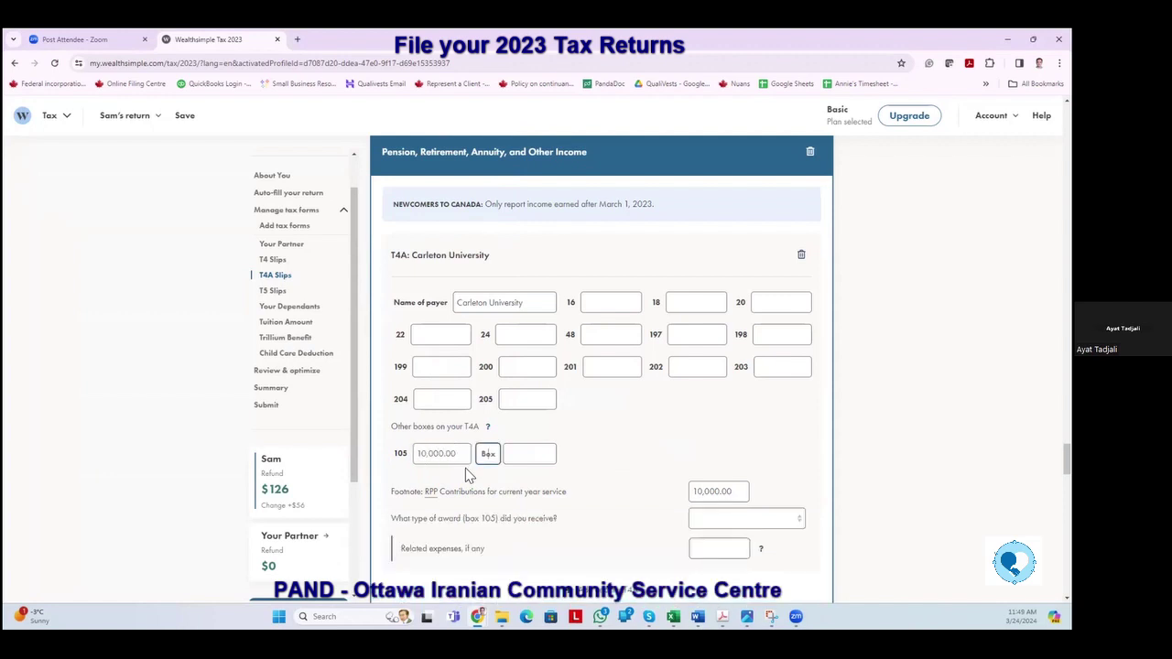
scroll(591, 489, "down", 1)
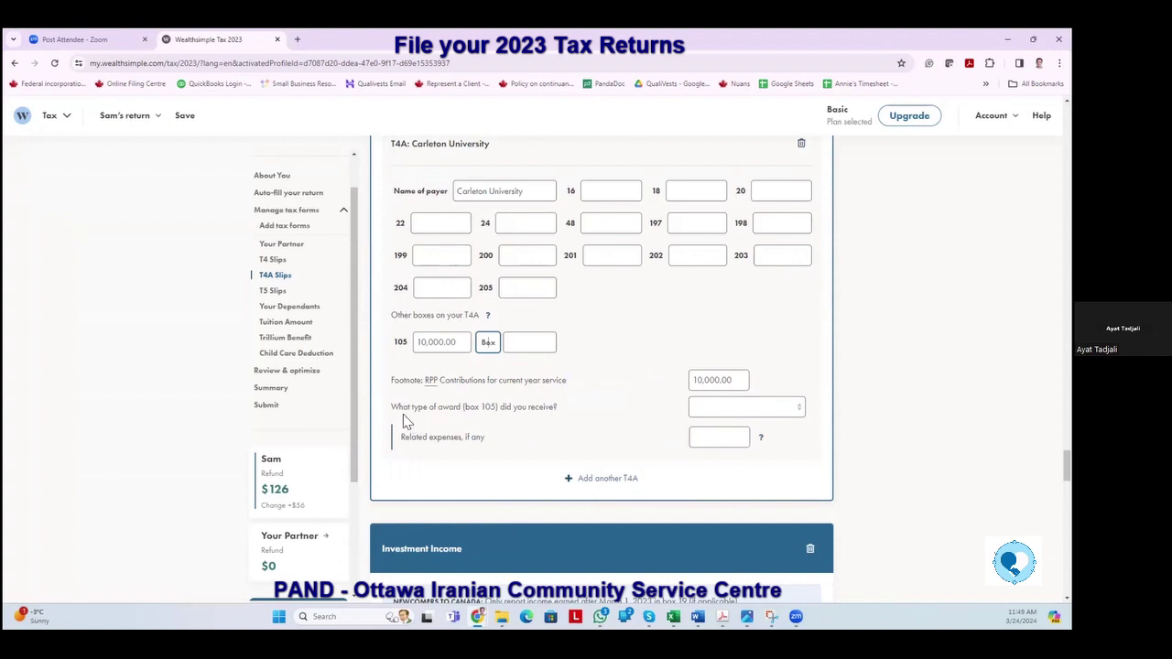
left_click(797, 410)
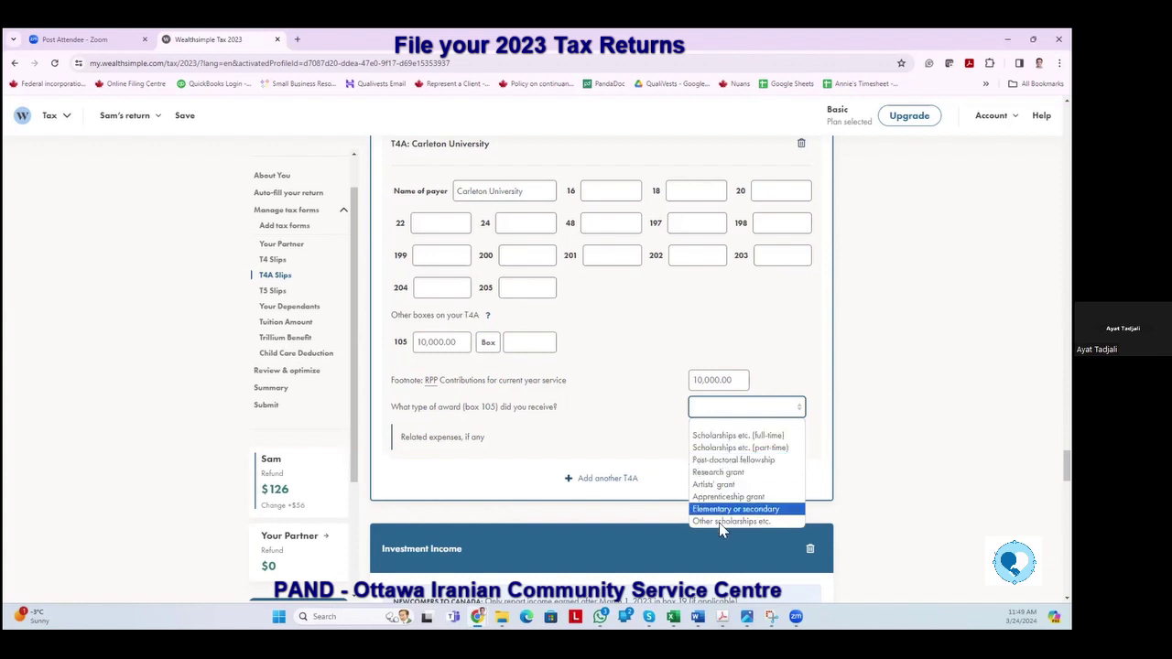
left_click(732, 446)
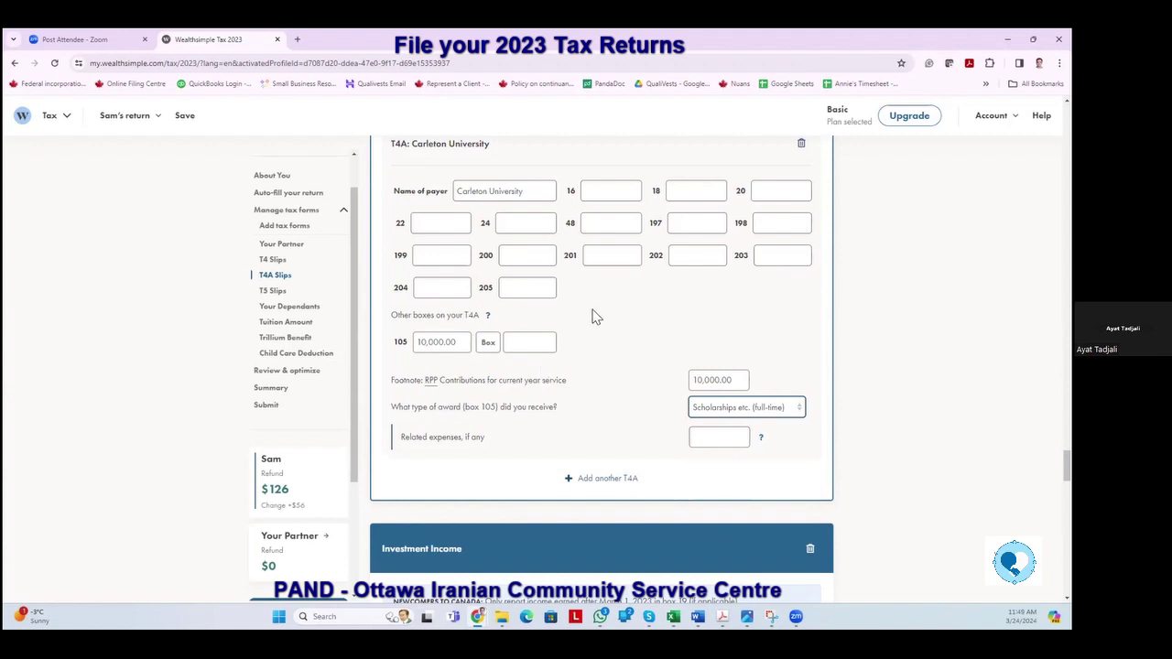
left_click(616, 328)
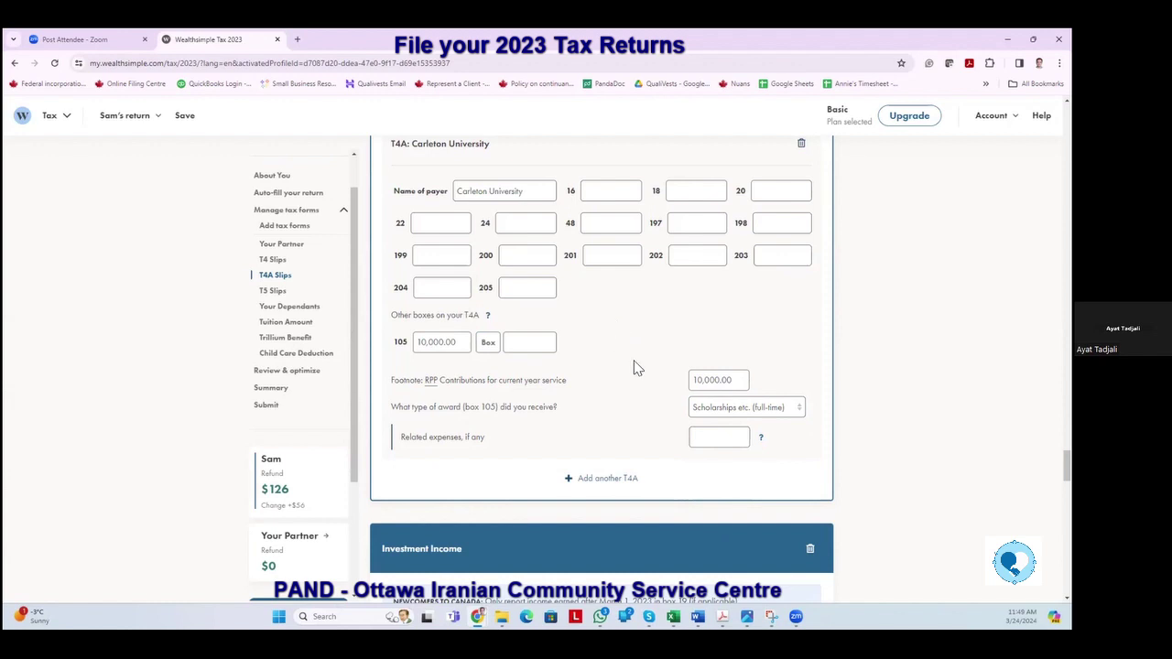
Clear the RPP contributions amount so the field is left empty.
left_click(713, 383)
key("BackSpace")
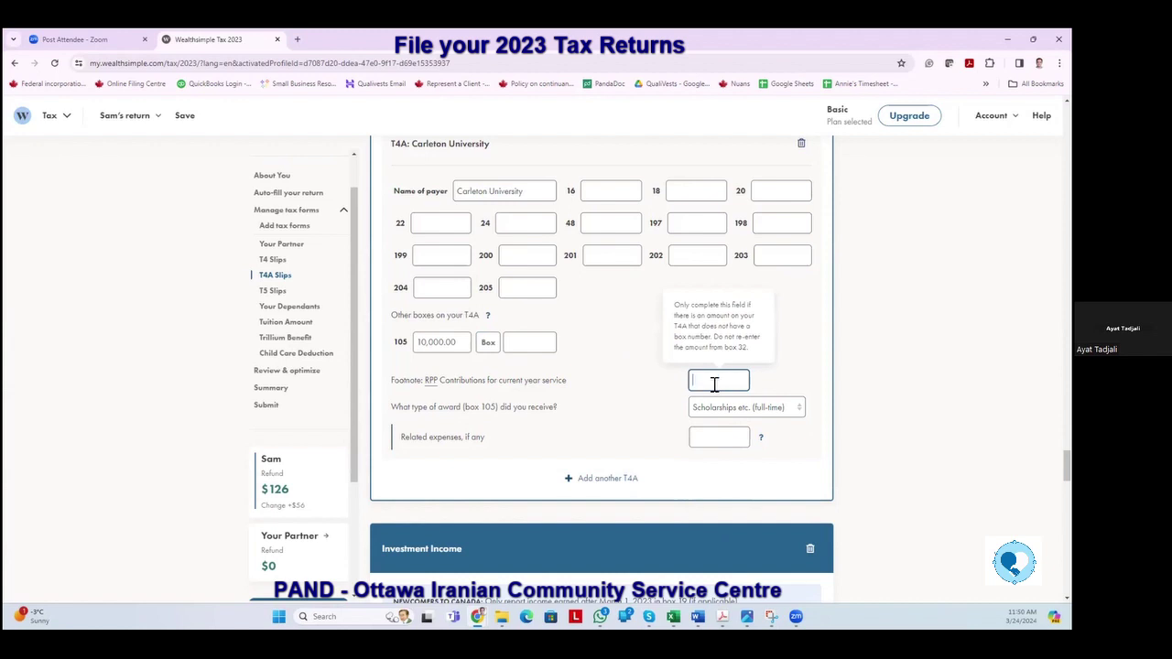
key("Tab")
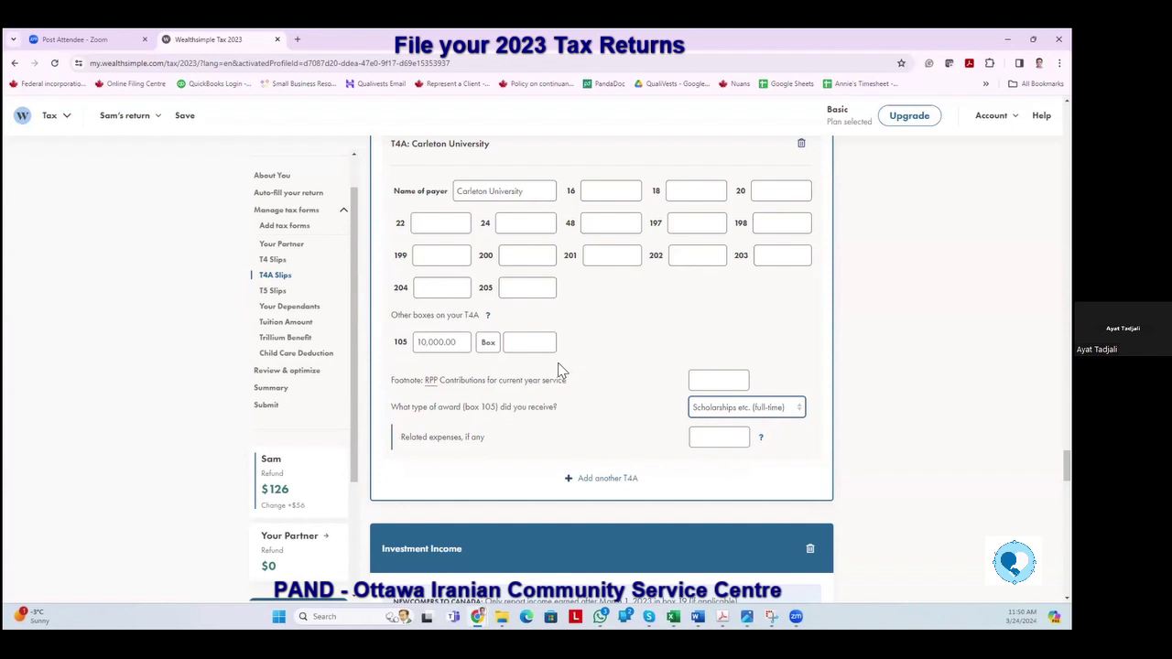
Scroll past the T4A section to the blank T5 Statement of Investment Income slip.
scroll(562, 368, "down", 2)
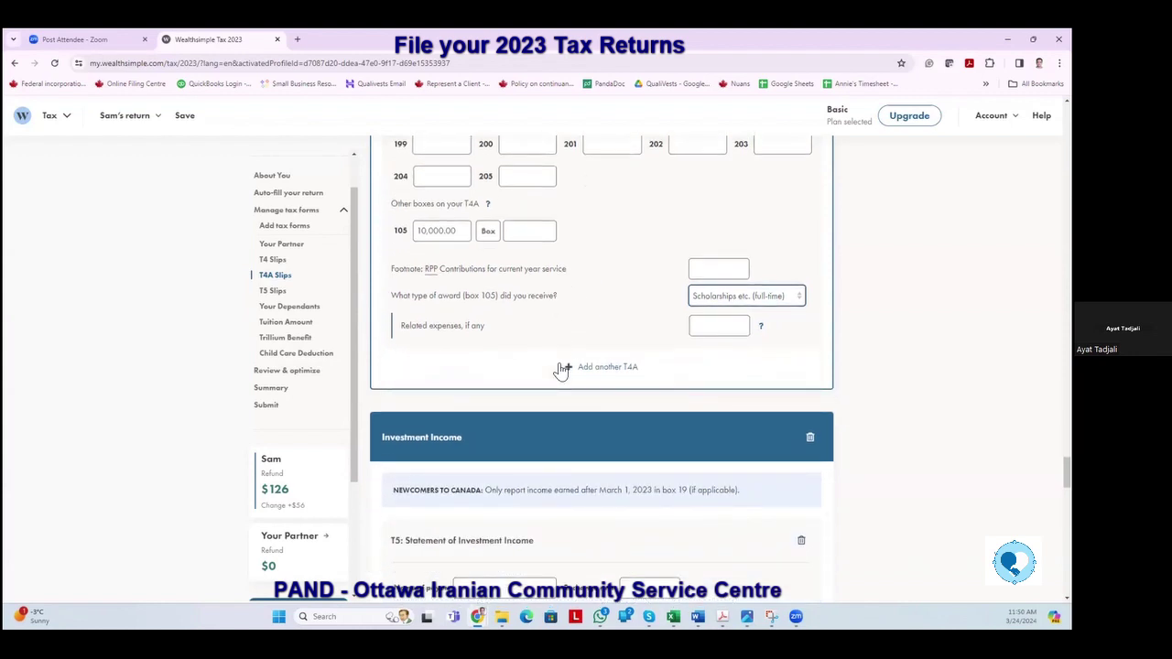
scroll(498, 307, "up", 4)
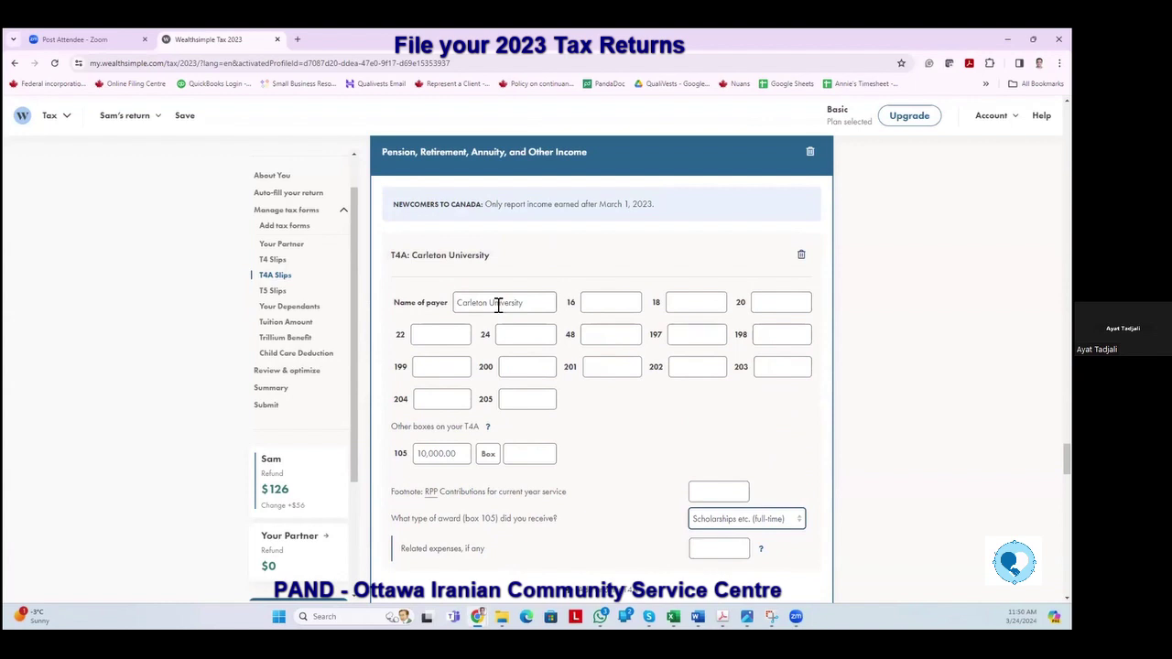
scroll(498, 307, "down", 3)
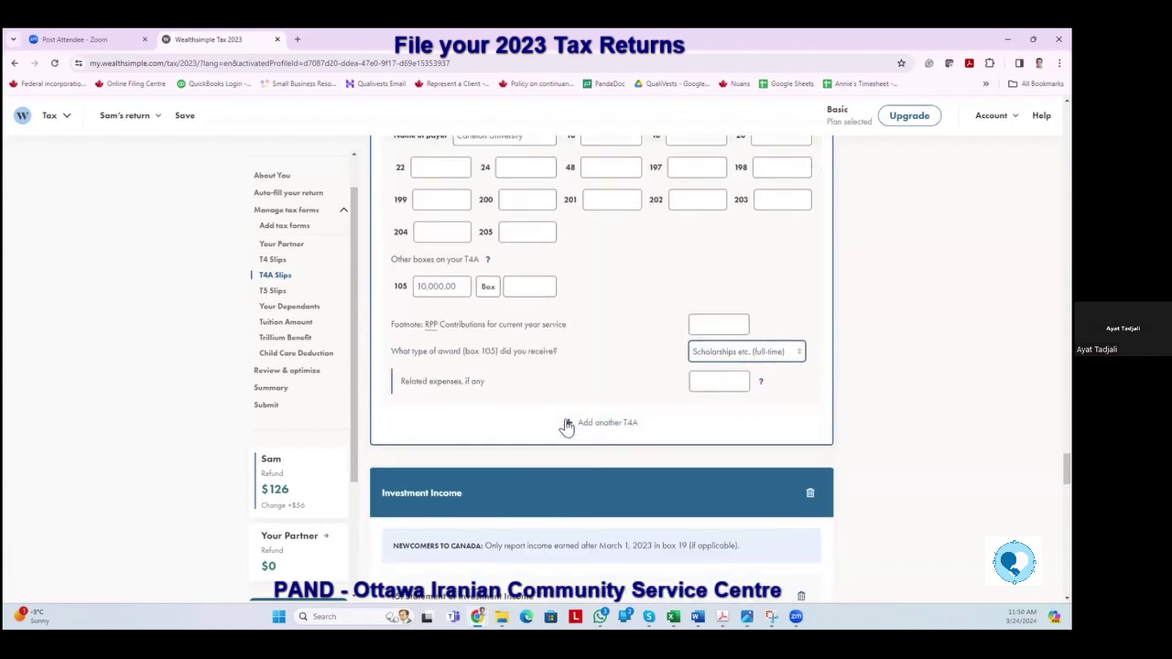
scroll(591, 353, "down", 3)
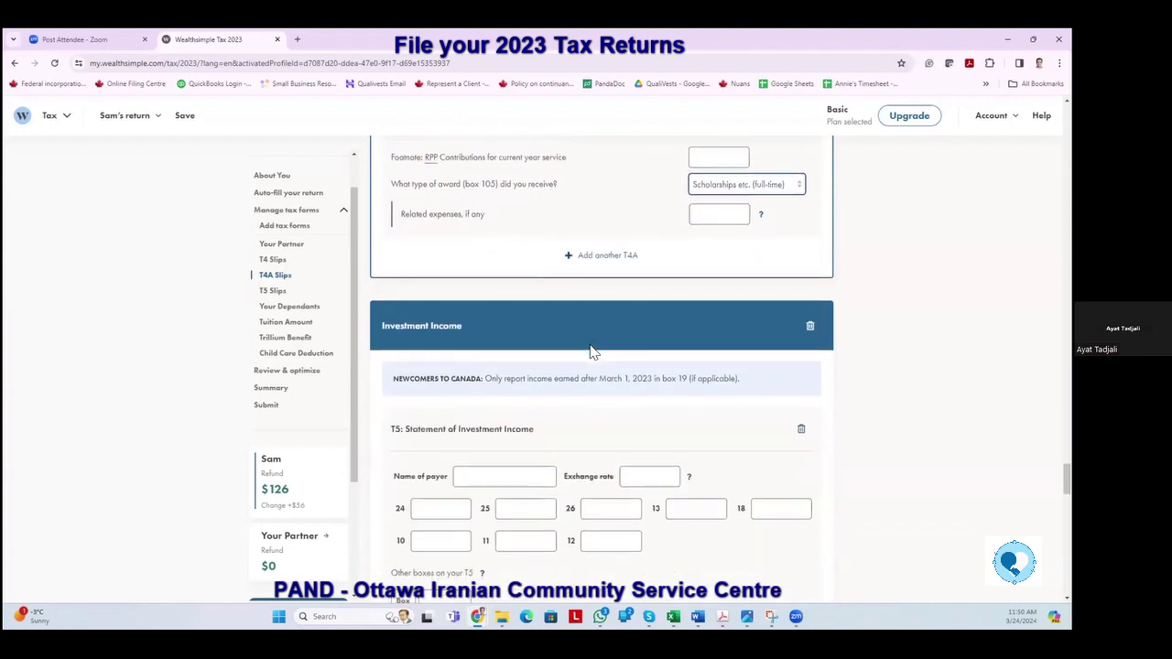
scroll(590, 353, "down", 1)
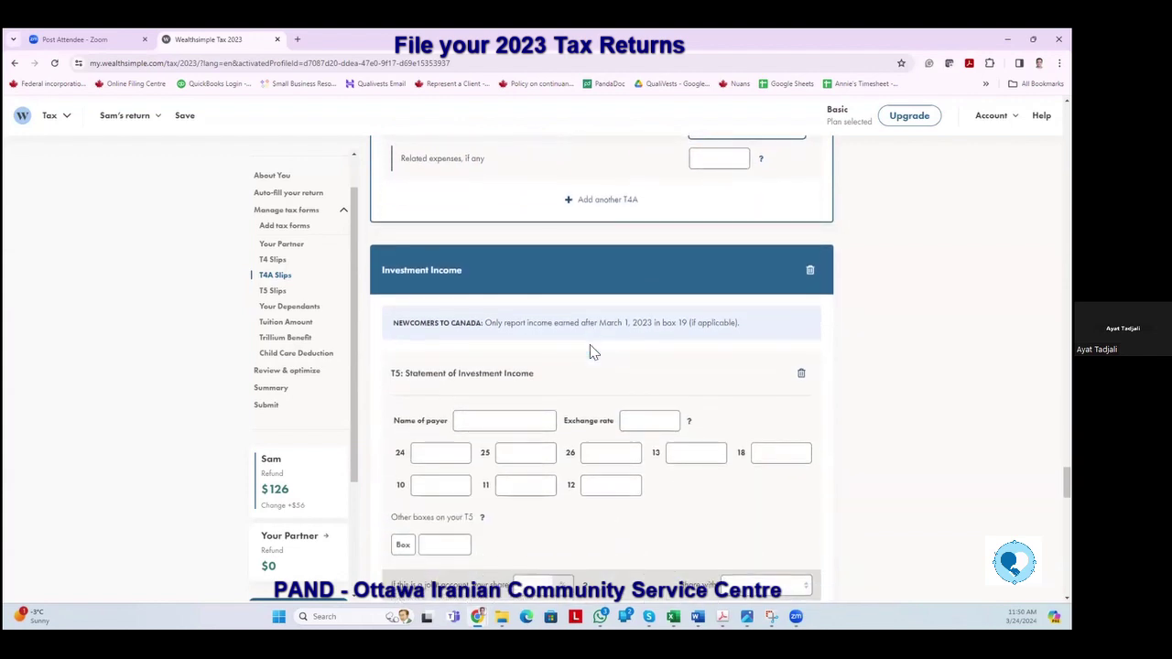
scroll(468, 364, "down", 1)
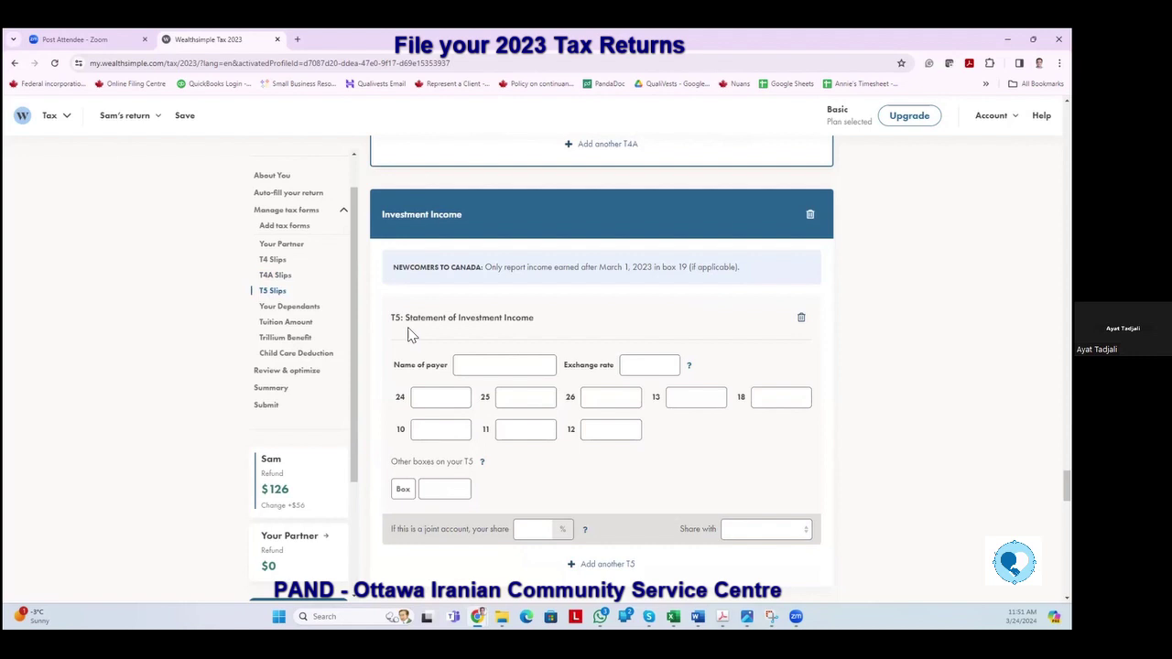
Enter CIBC as the T5 payer with 150.00 of box 13 interest.
left_click(477, 365)
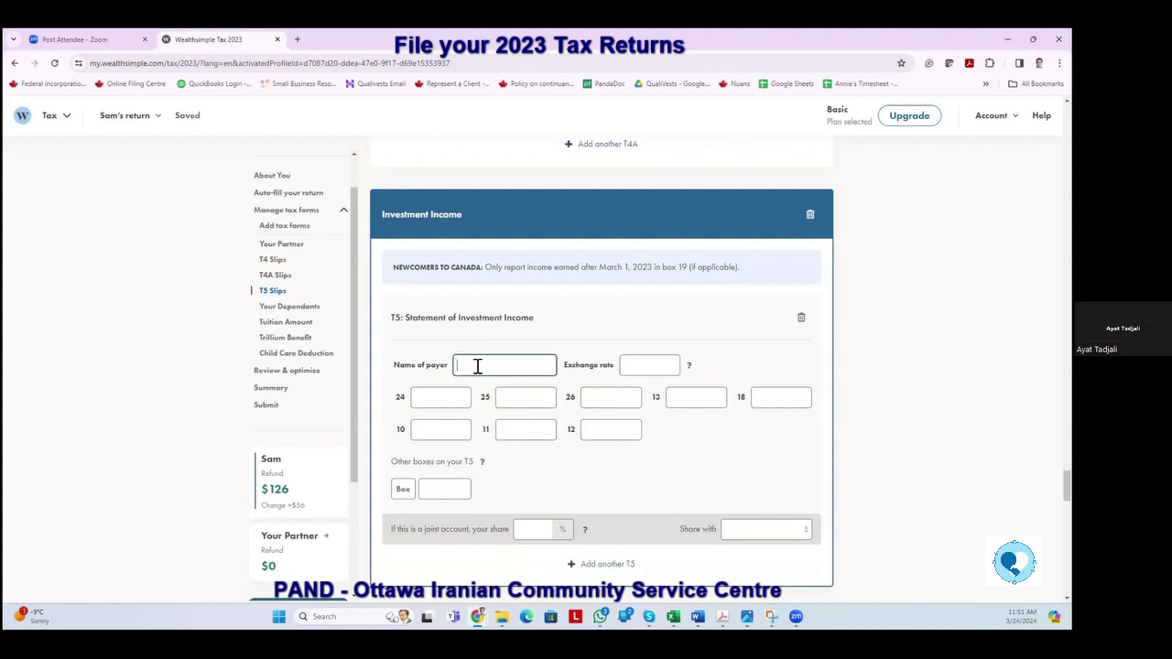
type("CIBC")
left_click(679, 396)
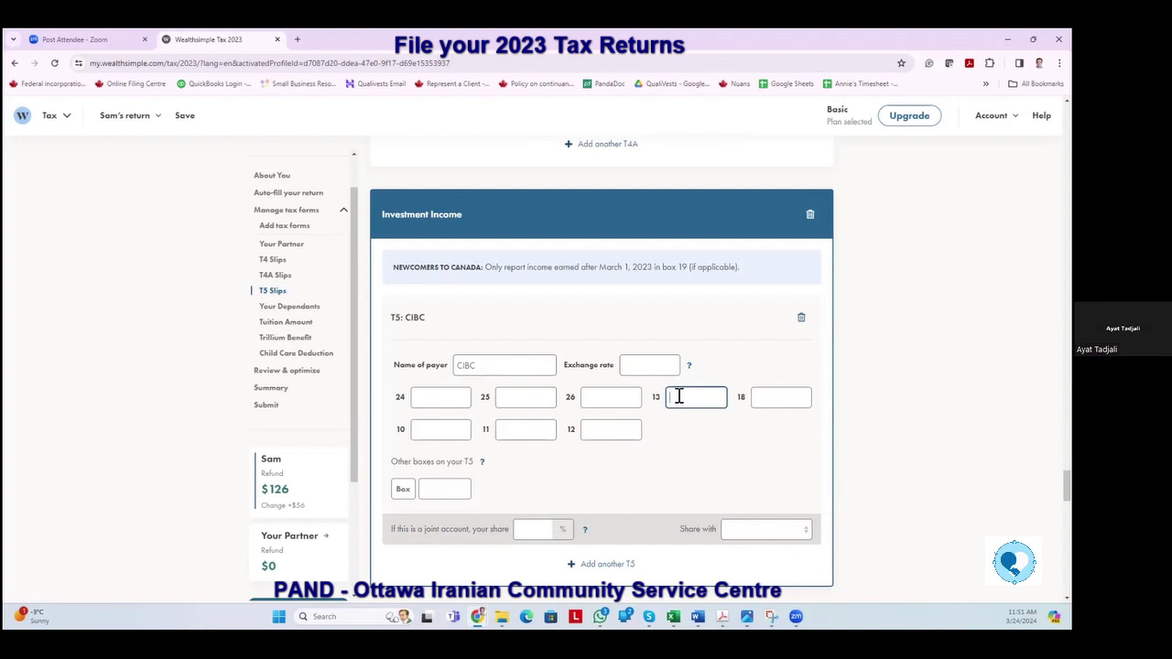
type("15")
key("Tab")
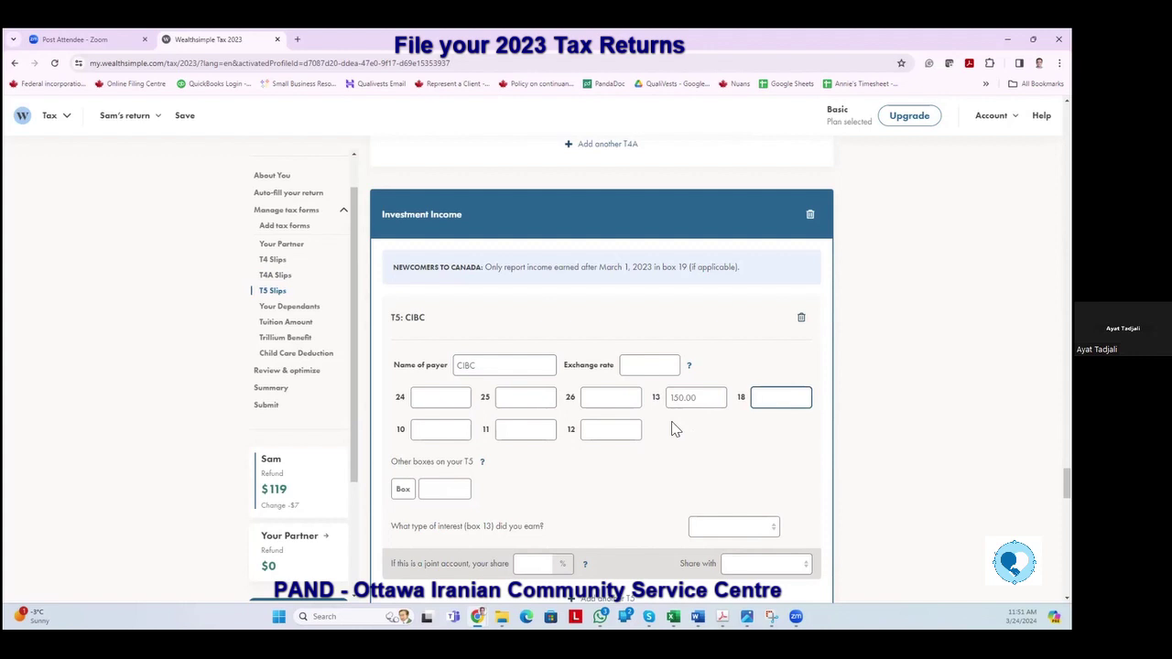
Mark the T5 as a 50% joint account shared with the partner.
scroll(547, 411, "down", 2)
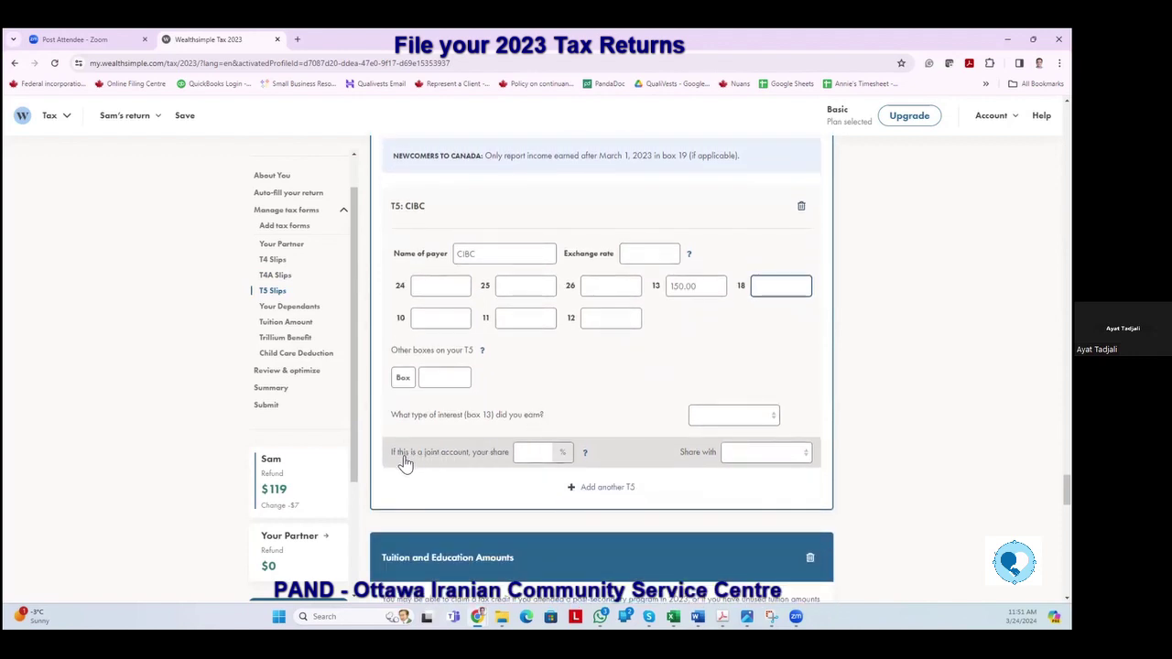
left_click(542, 455)
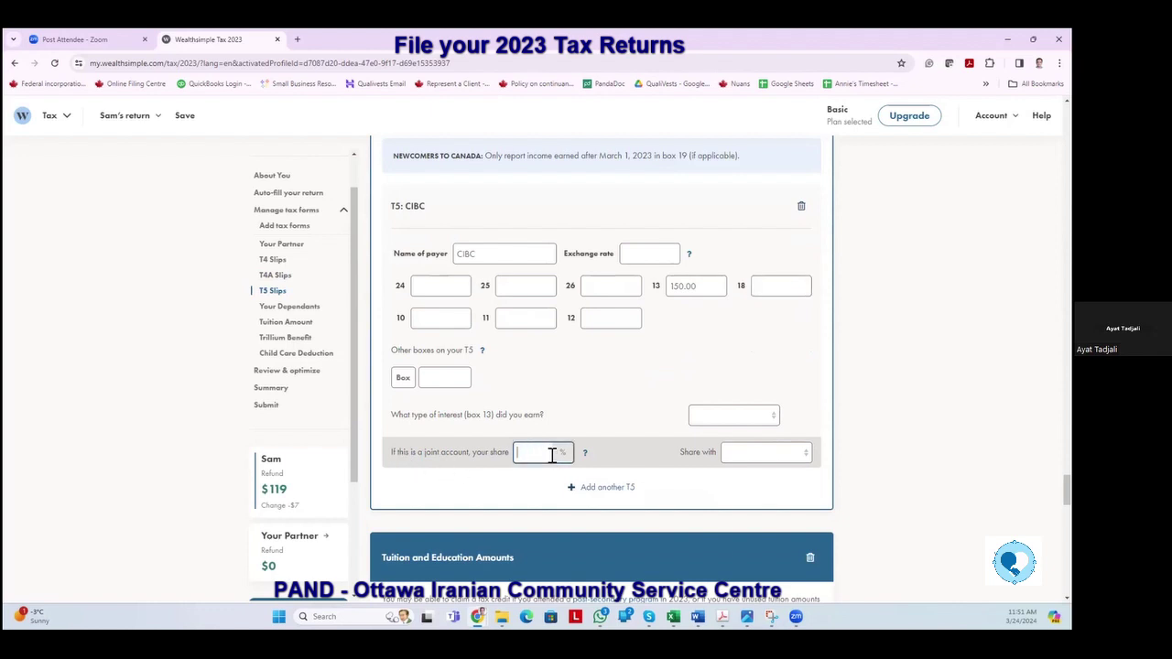
key("Tab")
left_click(809, 456)
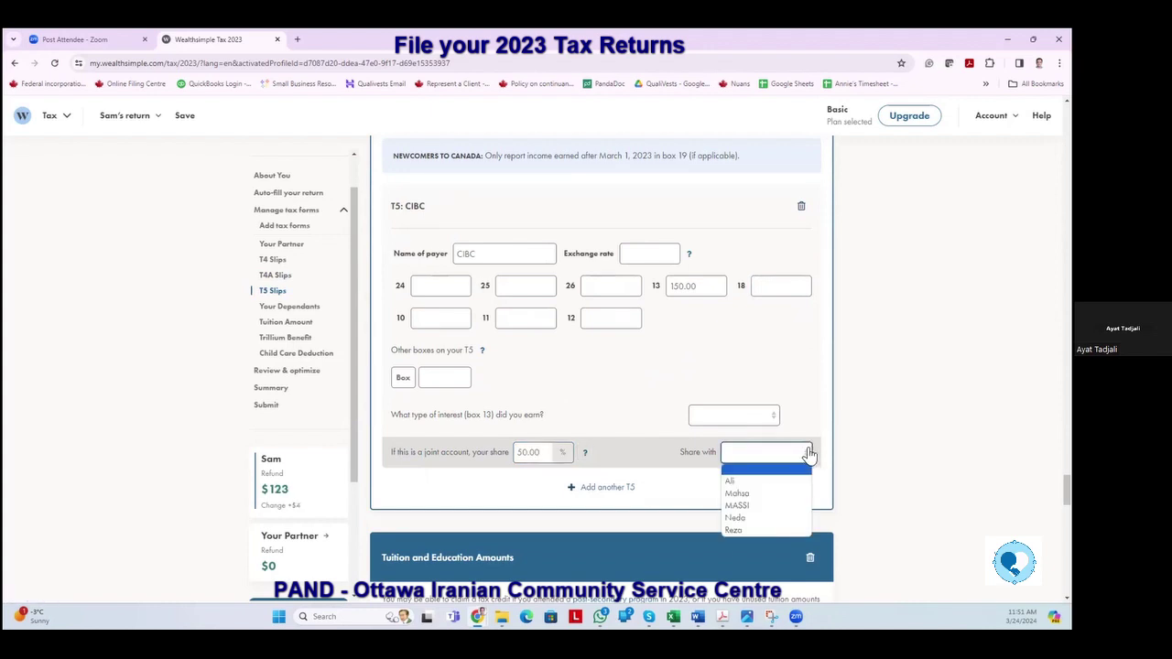
left_click(740, 512)
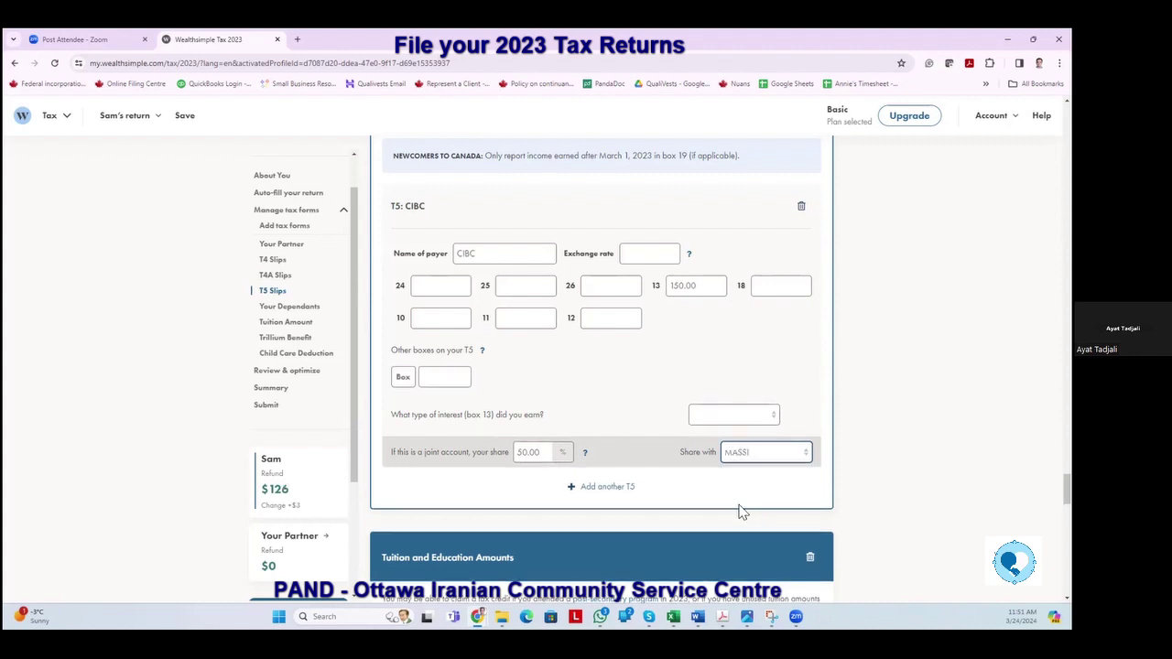
key("Tab")
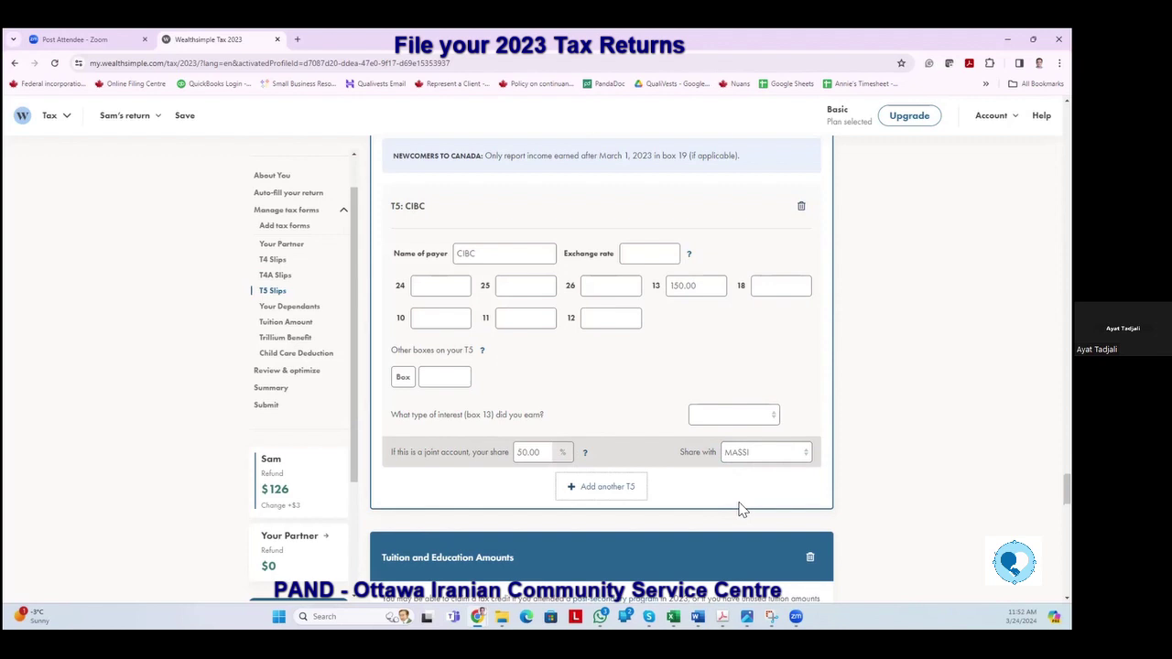
Browse the return and the Add tax forms page, scrolling through its list.
scroll(659, 350, "down", 2)
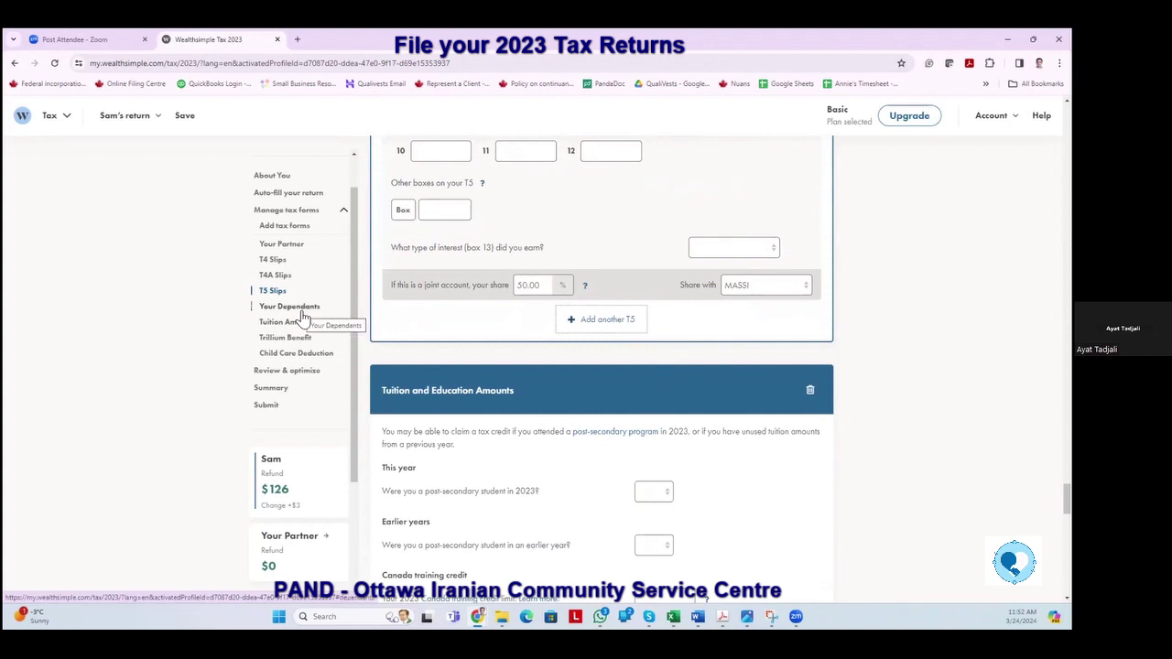
scroll(312, 298, "up", 1)
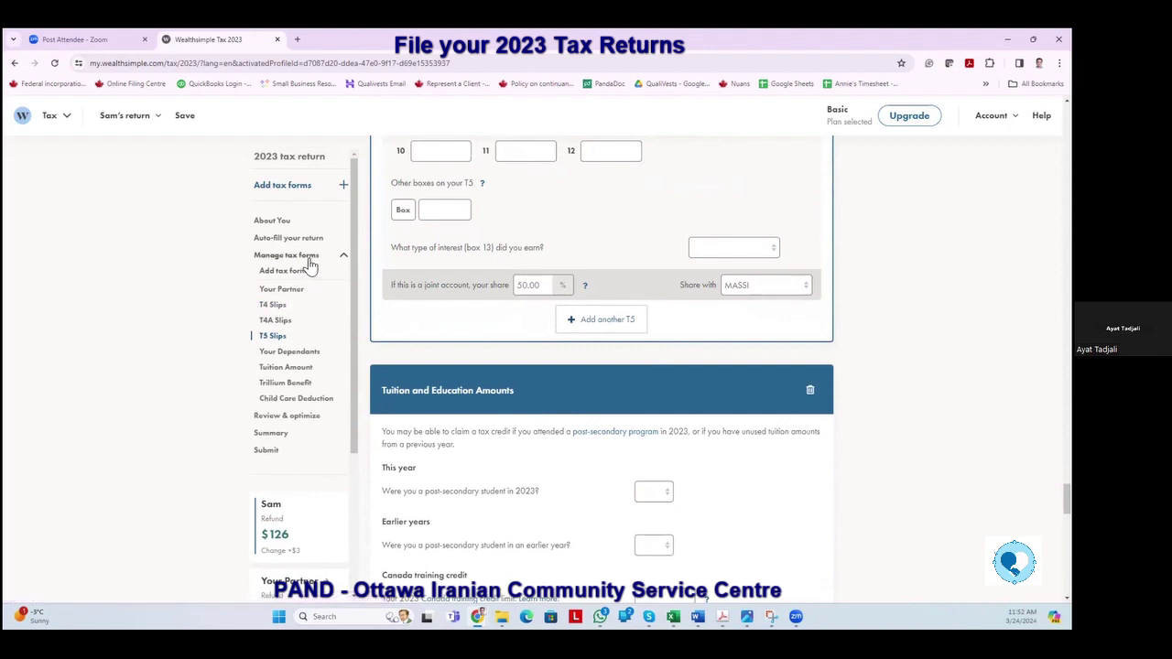
scroll(312, 403, "down", 4)
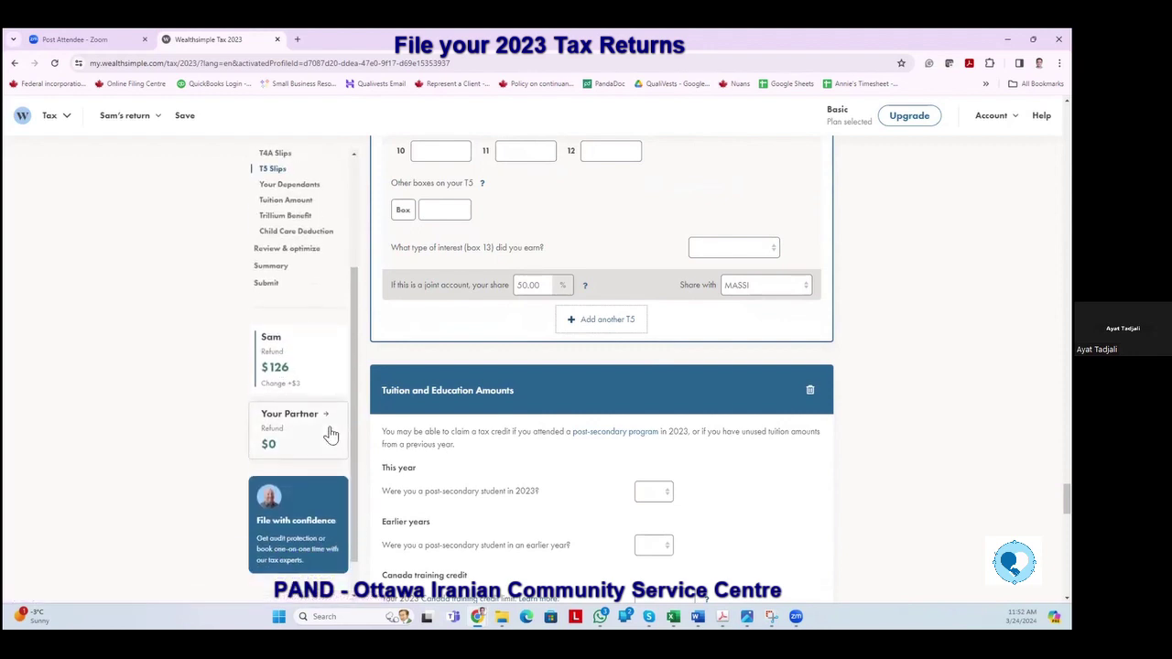
scroll(311, 416, "up", 1)
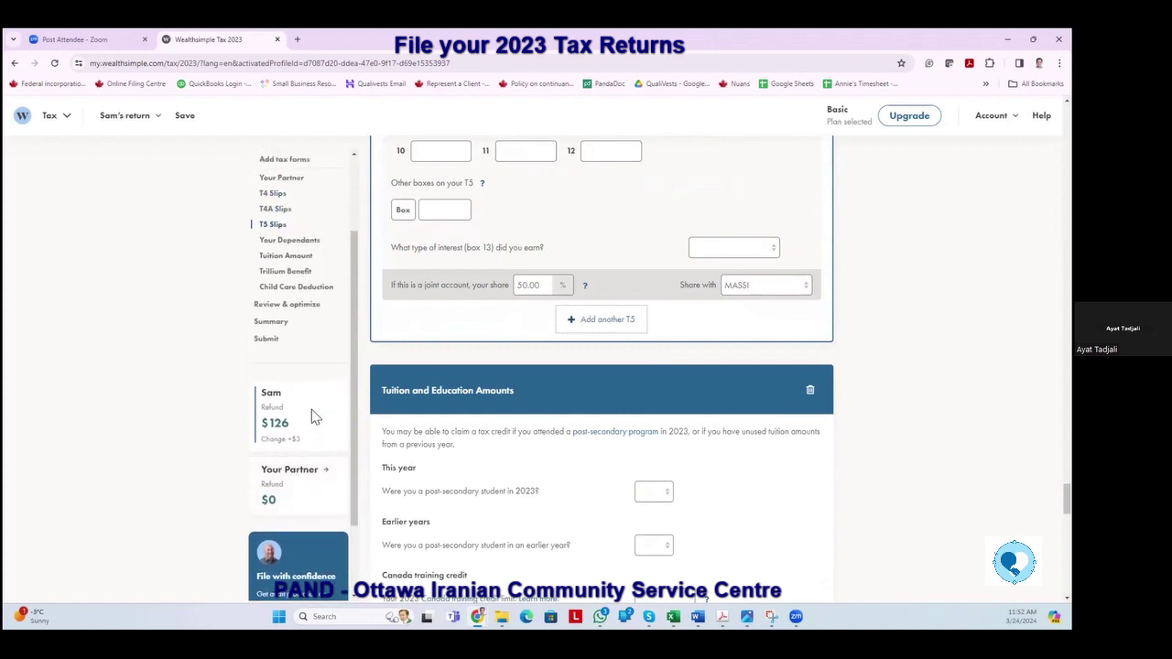
scroll(315, 413, "up", 4)
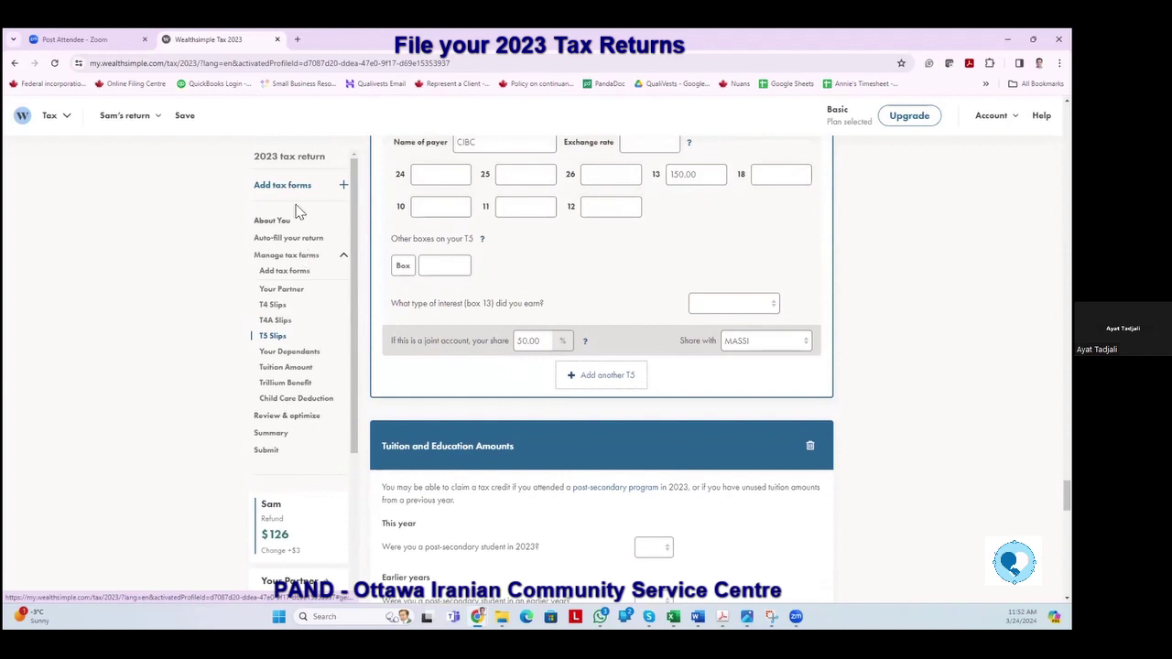
left_click(289, 186)
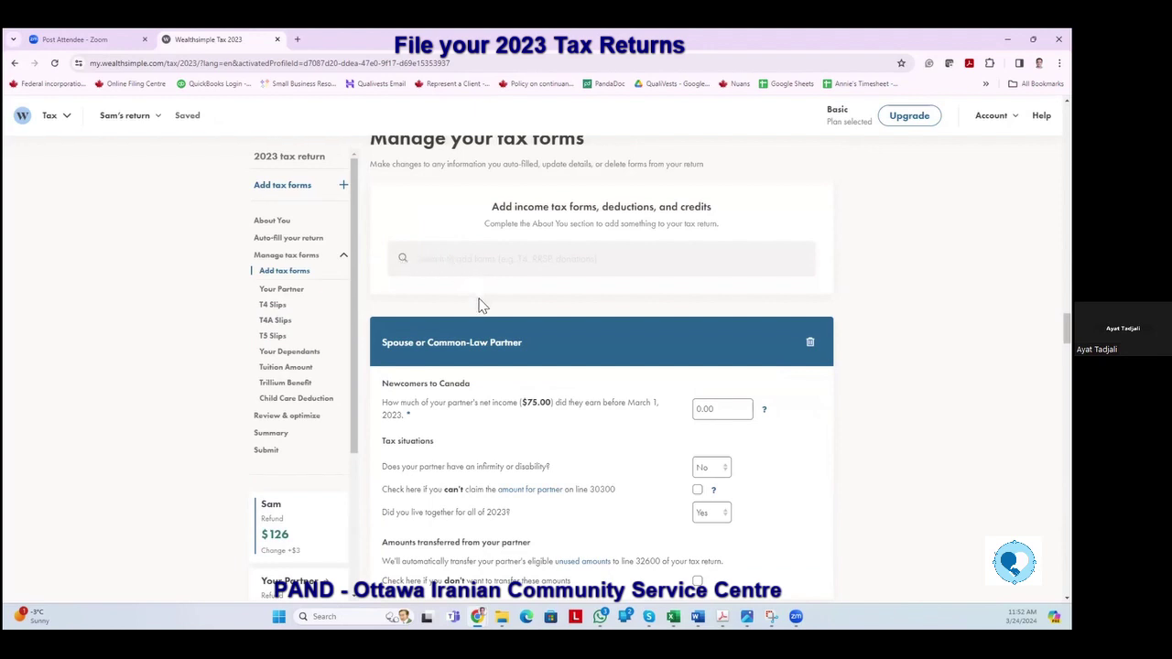
left_click(291, 271)
left_click(400, 260)
scroll(444, 303, "down", 3)
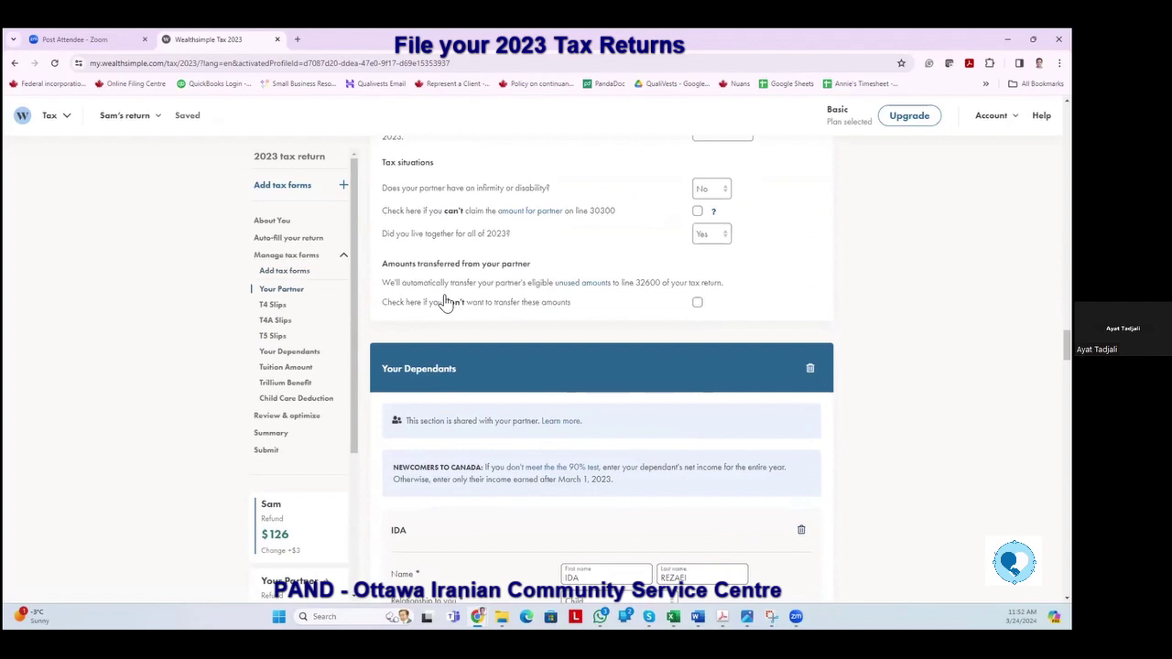
scroll(445, 302, "down", 5)
scroll(444, 302, "down", 20)
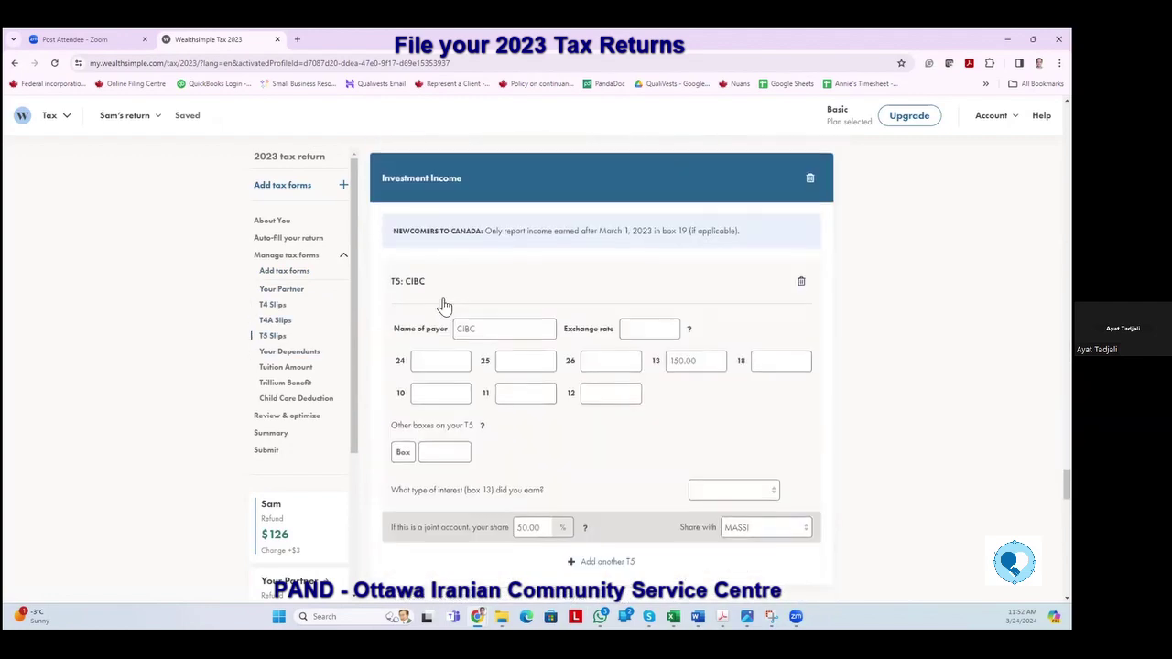
scroll(446, 305, "down", 5)
scroll(445, 305, "down", 15)
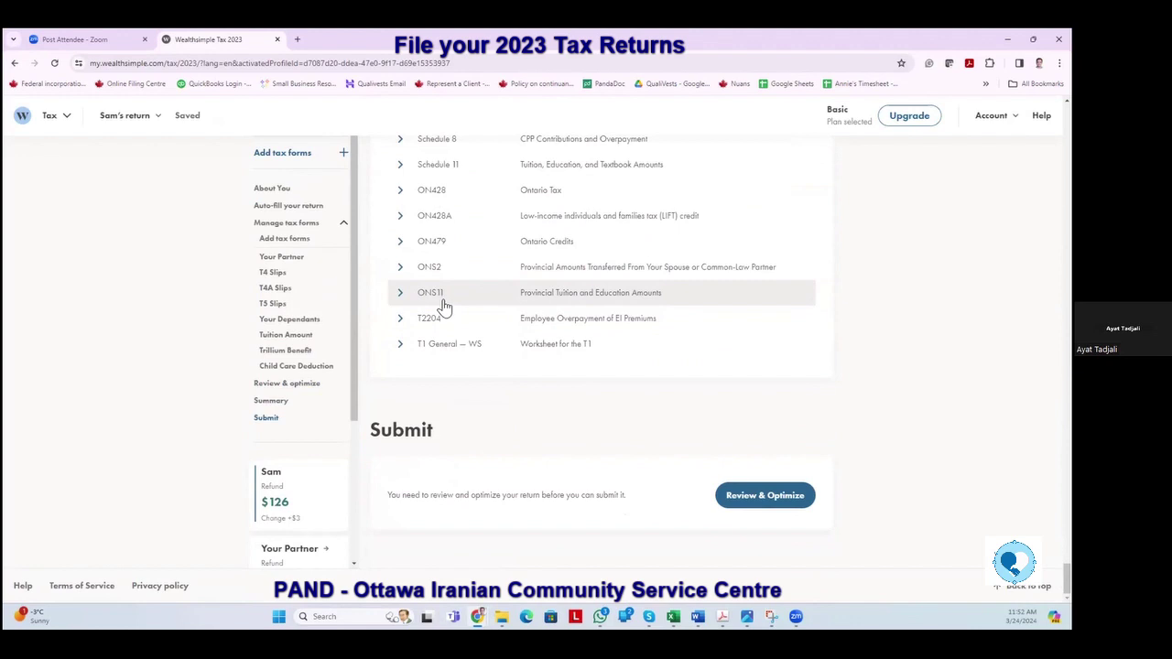
scroll(444, 307, "up", 3)
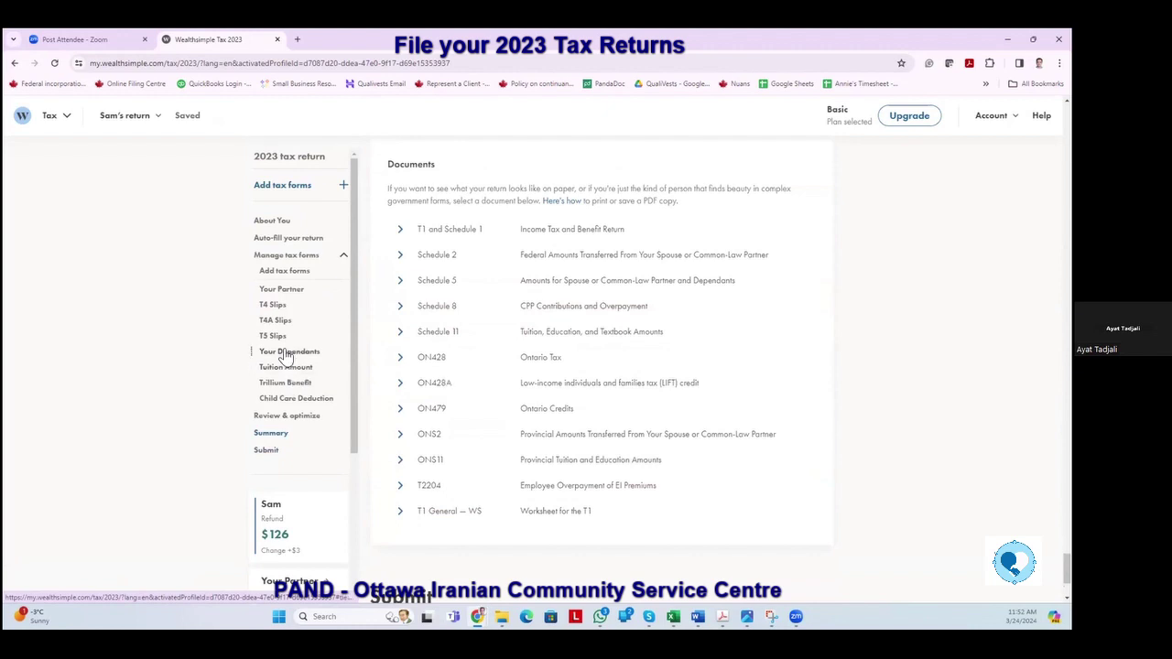
Go to Your Dependants and view the CH CENTER child care expense of 1,000.00 over 10 weeks.
left_click(285, 356)
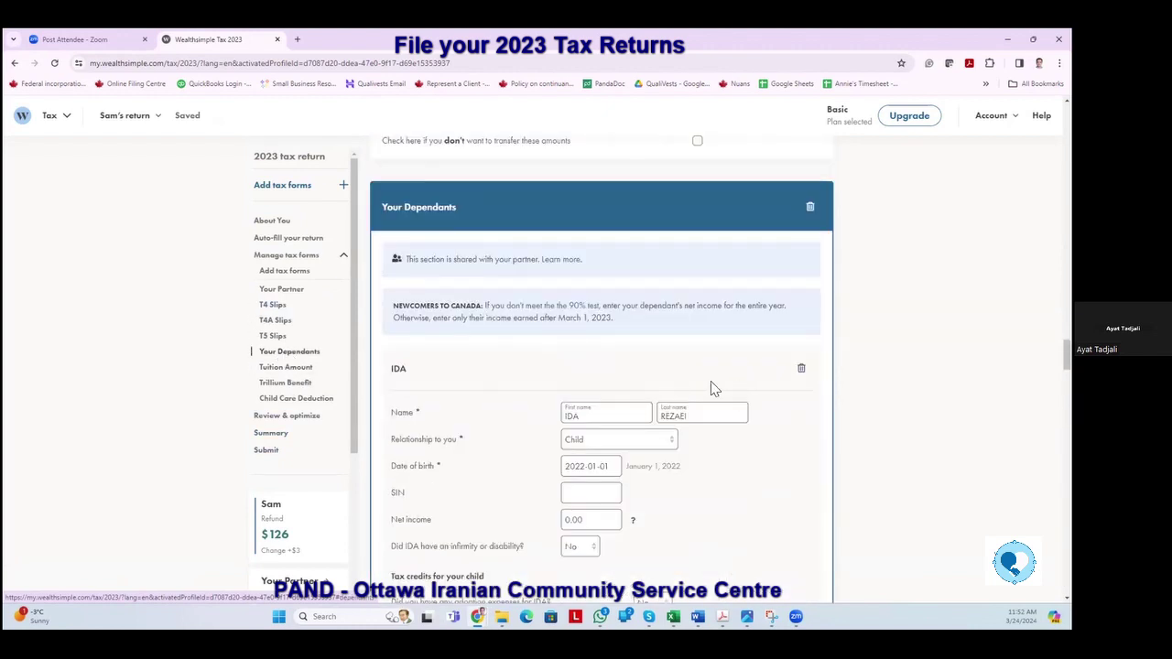
scroll(533, 380, "down", 2)
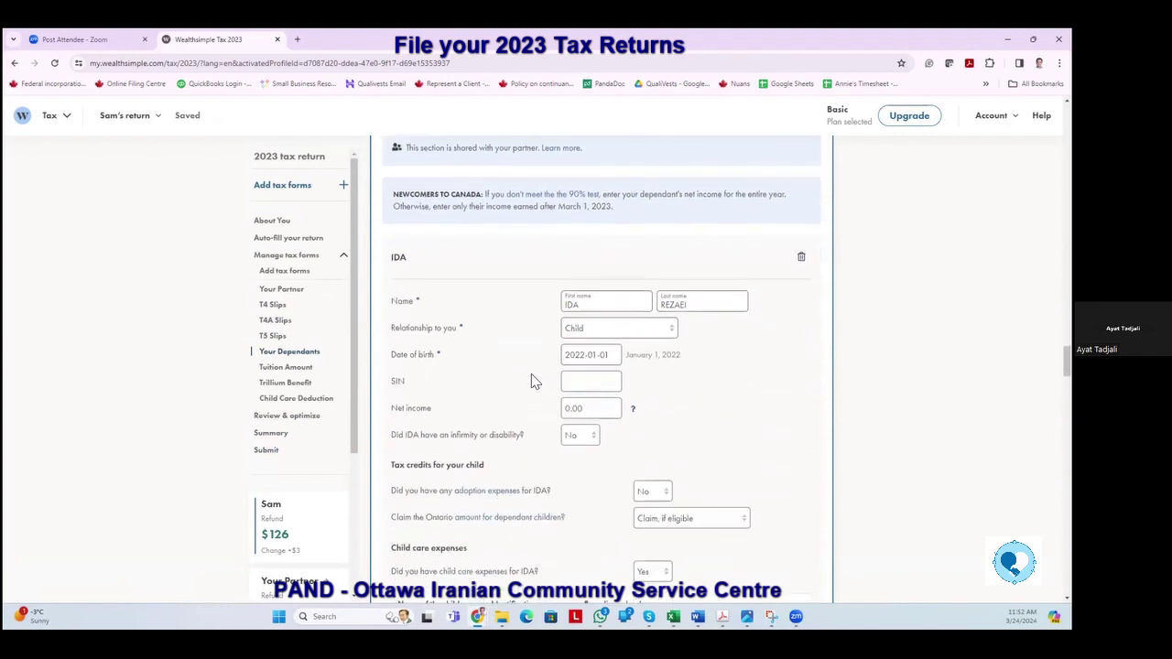
scroll(516, 372, "down", 1)
scroll(518, 375, "down", 2)
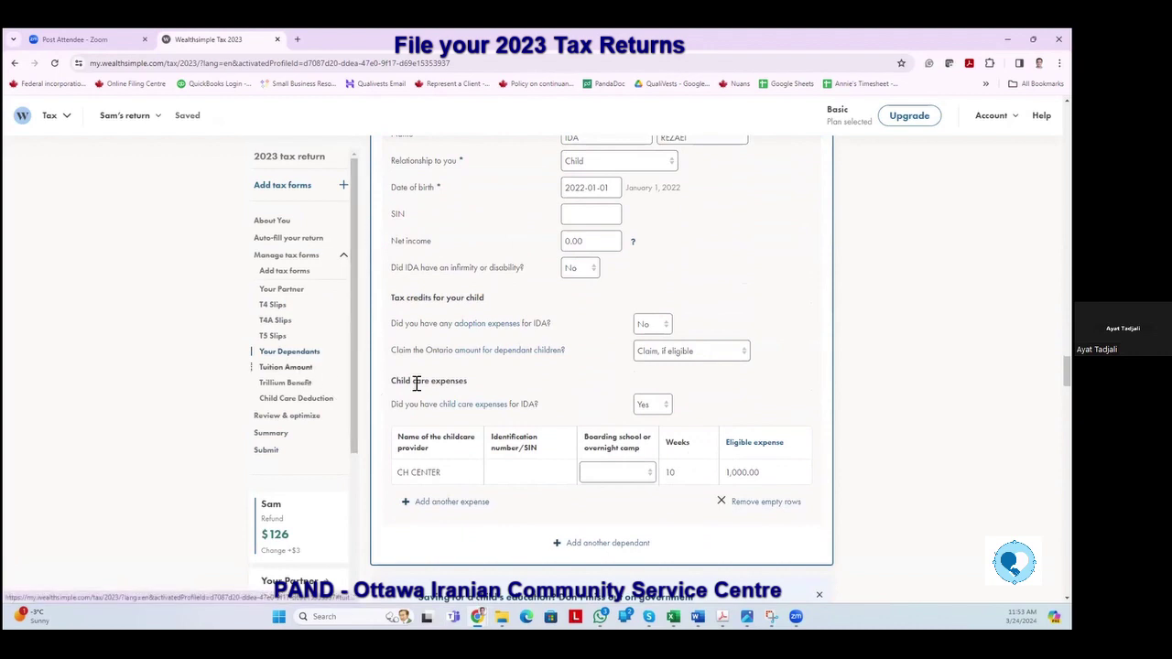
scroll(543, 368, "down", 2)
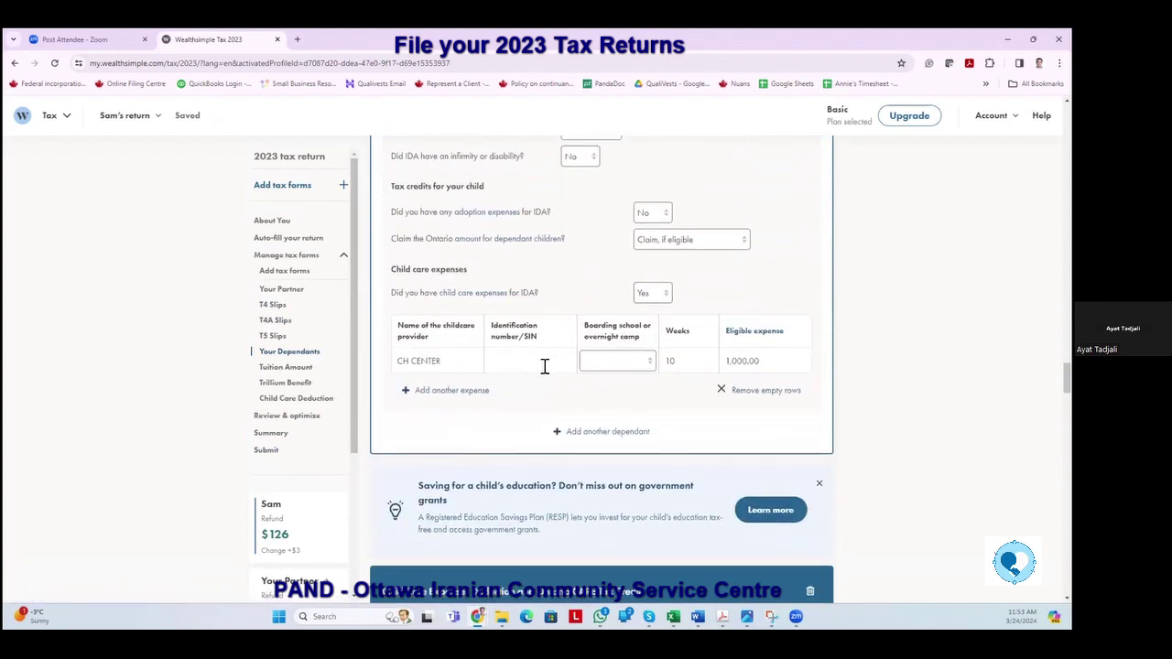
In the tuition section, answer Yes to being a post-secondary student in 2023.
left_click(288, 371)
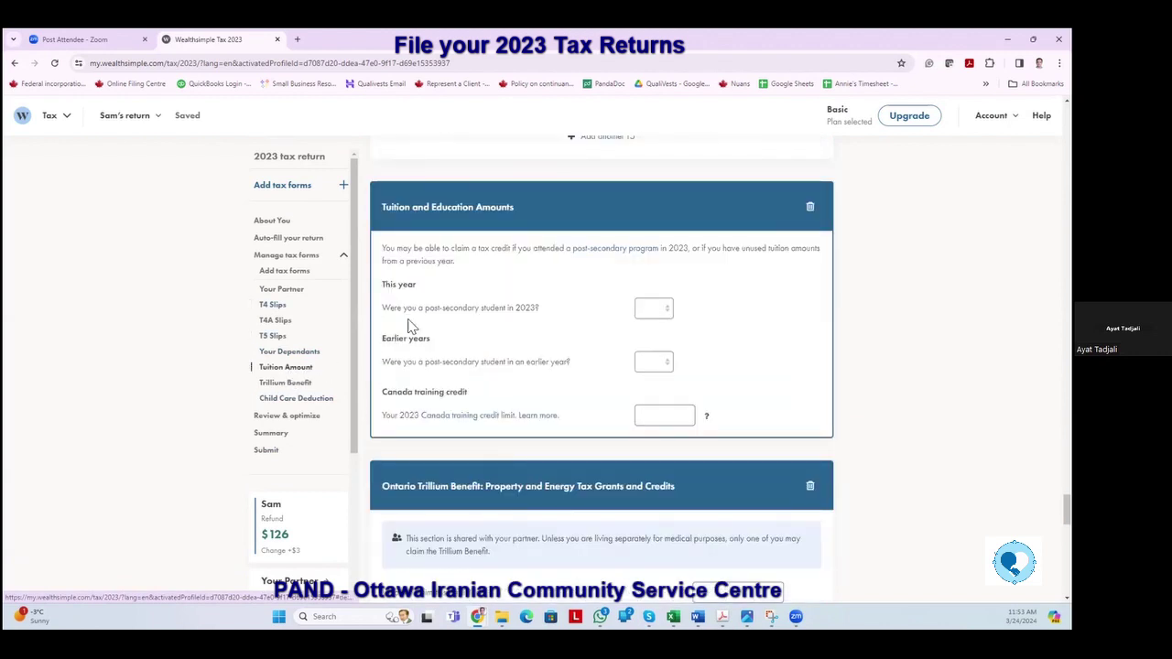
left_click(666, 312)
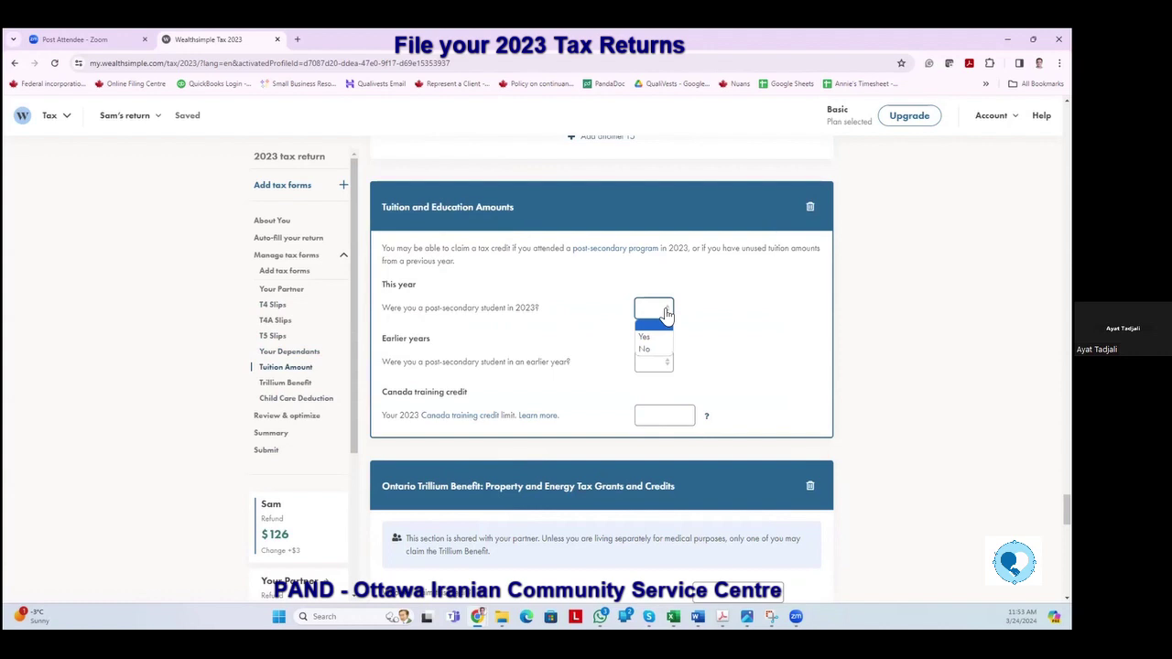
left_click(653, 344)
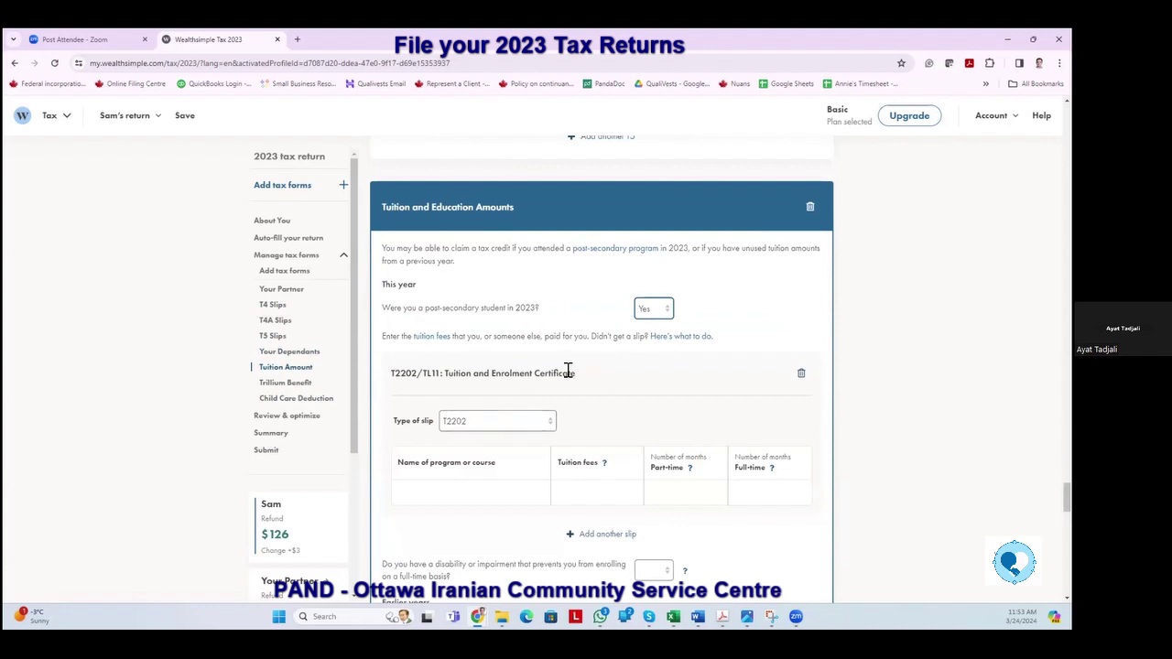
Fill the T2202 slip: Carleton University, 15,000.00 tuition fees, 8 full-time months.
scroll(430, 394, "down", 1)
left_click(417, 383)
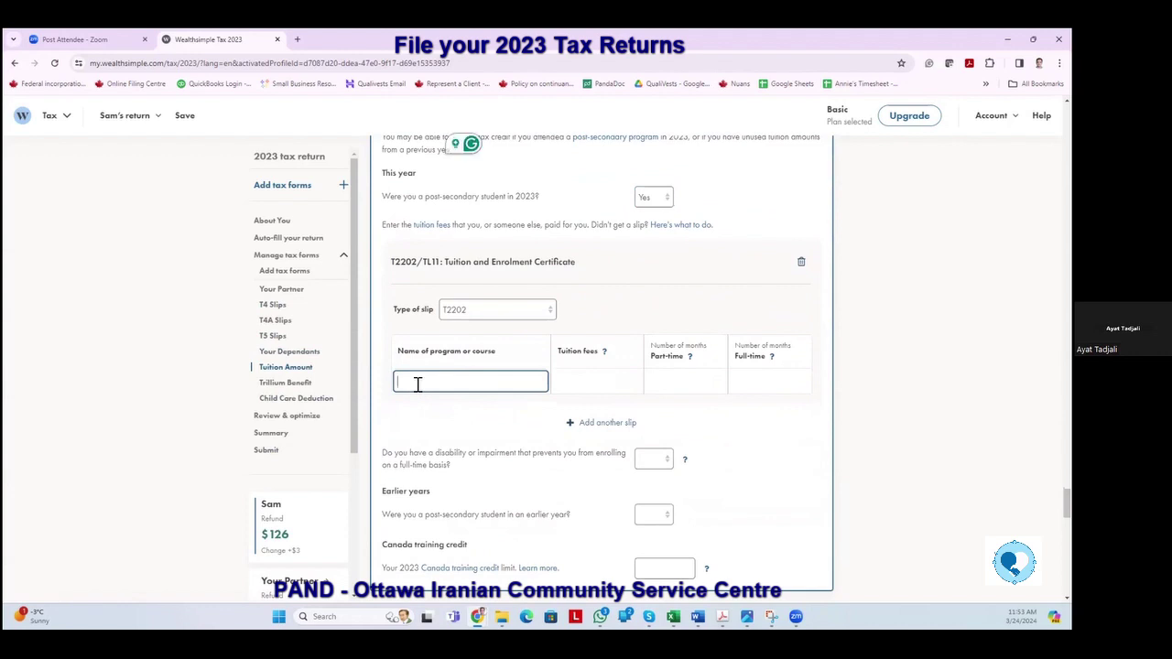
type("Carleton University")
key("Tab")
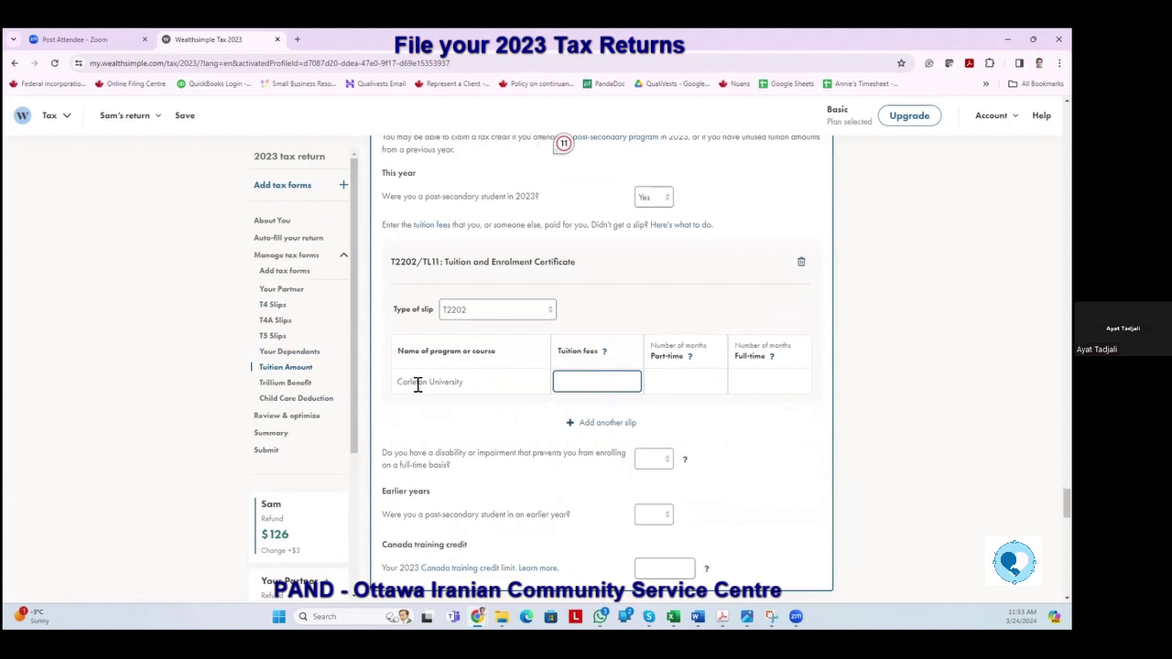
type("000")
key("Tab")
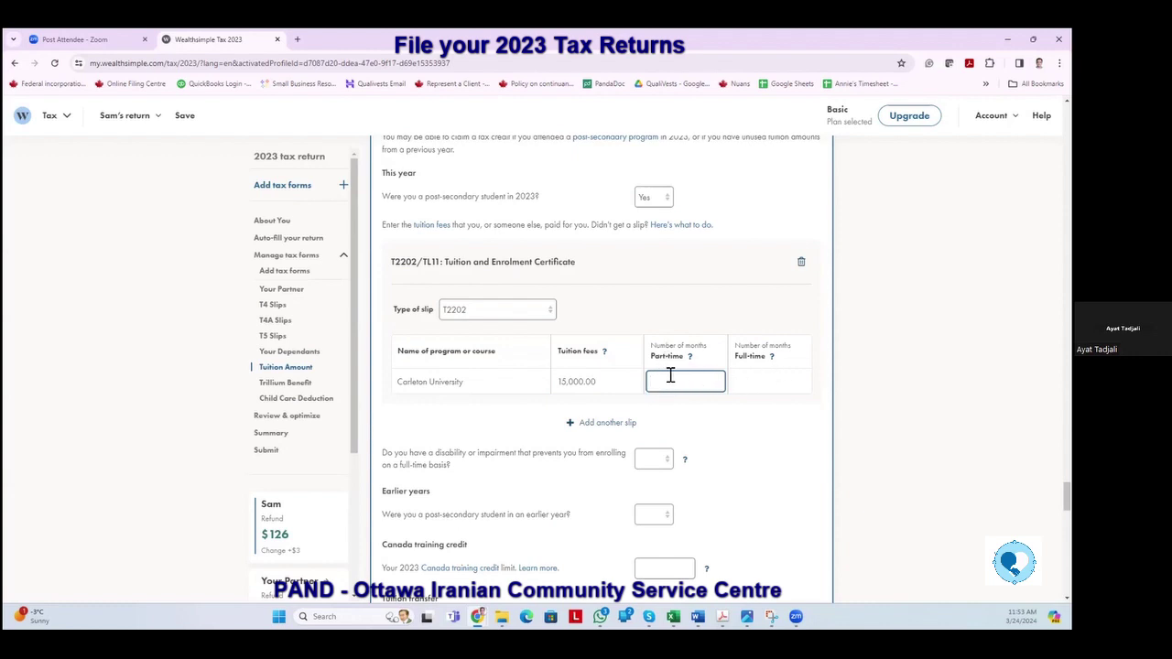
left_click(745, 382)
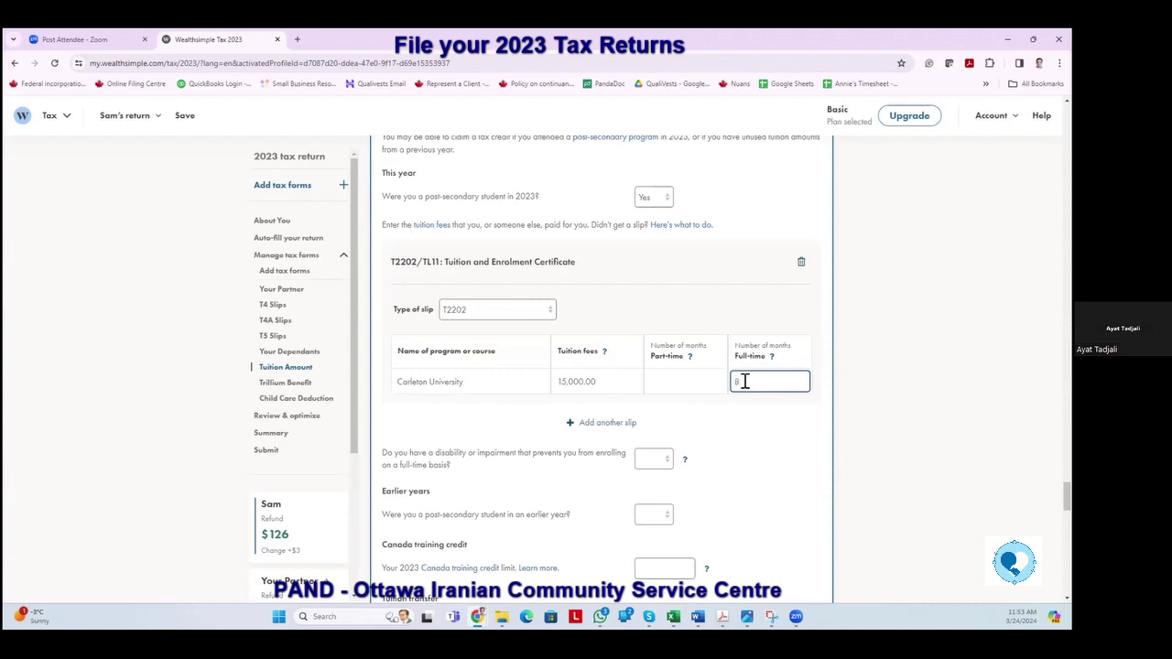
key("Tab")
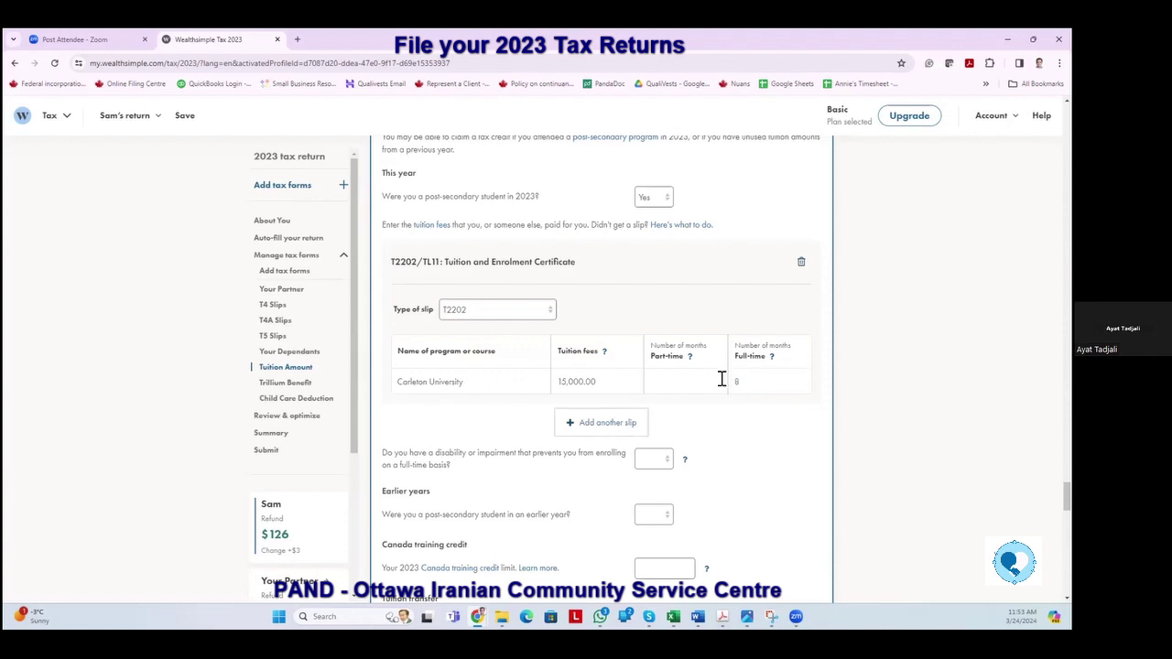
scroll(717, 364, "down", 1)
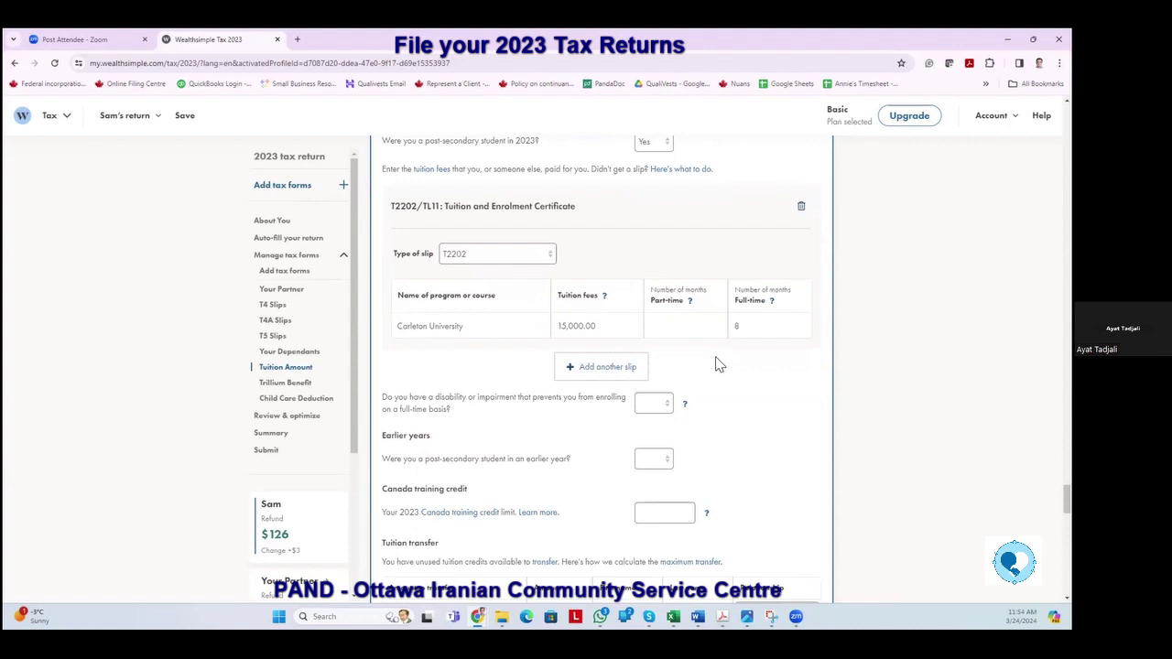
Answer No to disability and, after briefly choosing Yes, No to earlier-year post-secondary study.
left_click(658, 404)
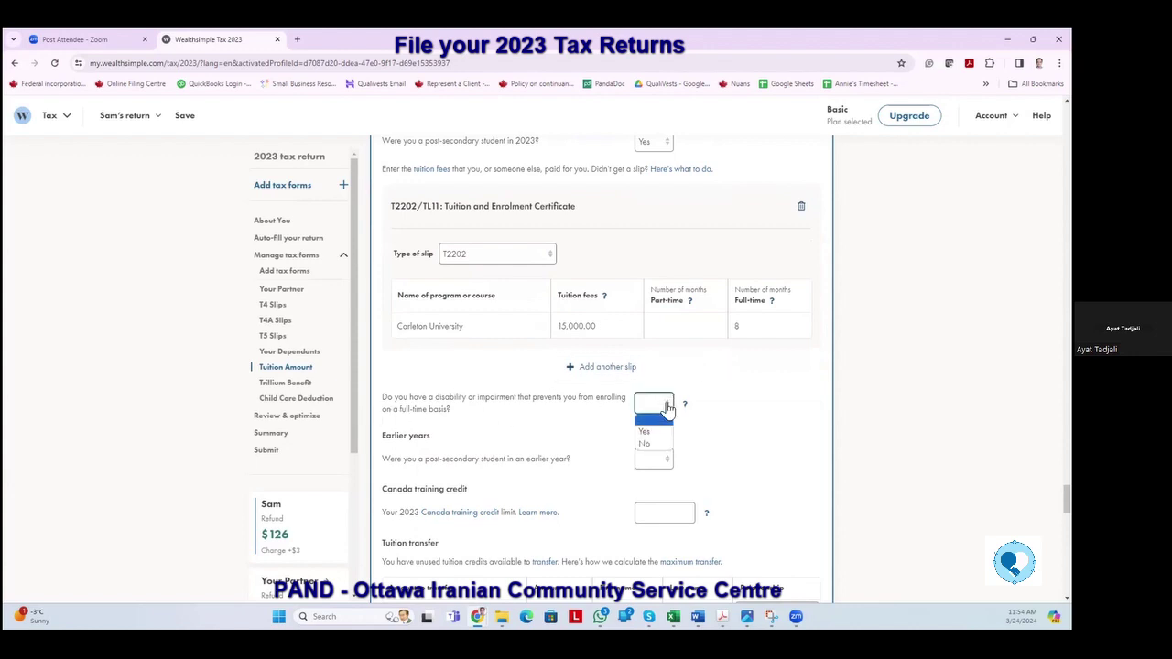
left_click(653, 445)
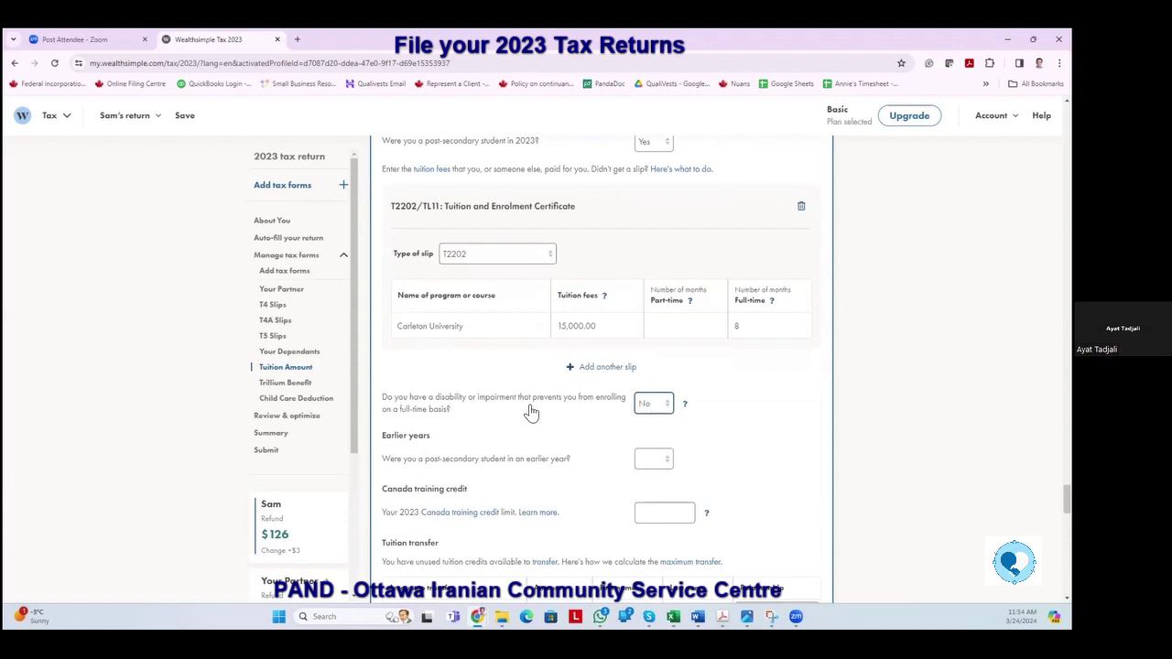
scroll(531, 412, "down", 2)
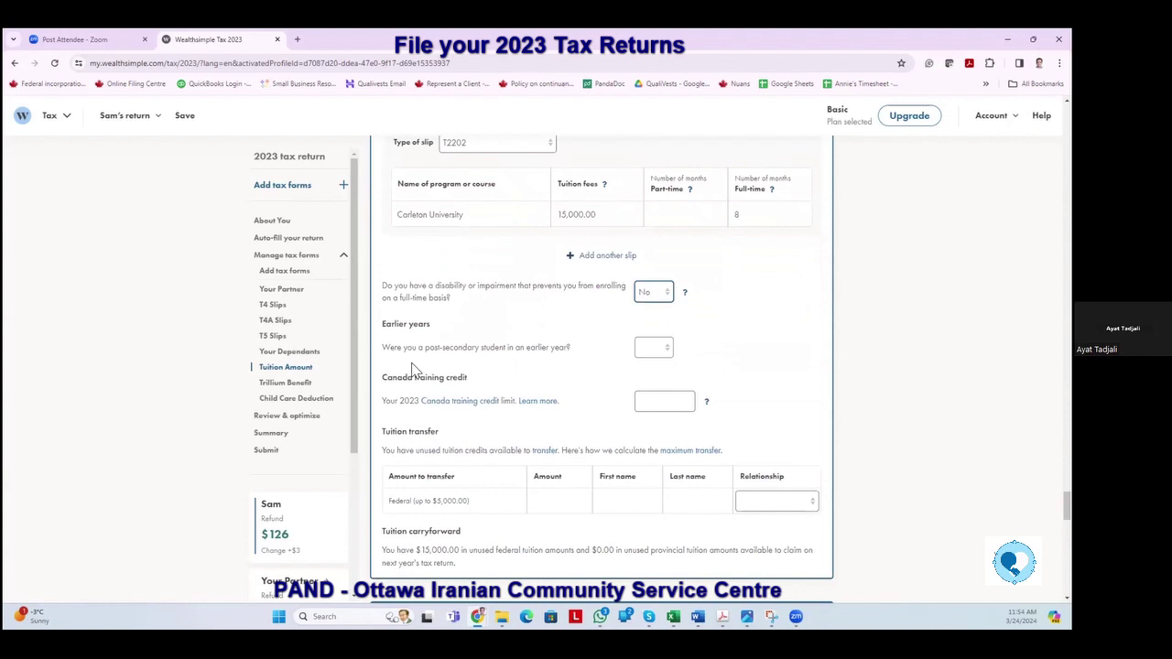
left_click(665, 356)
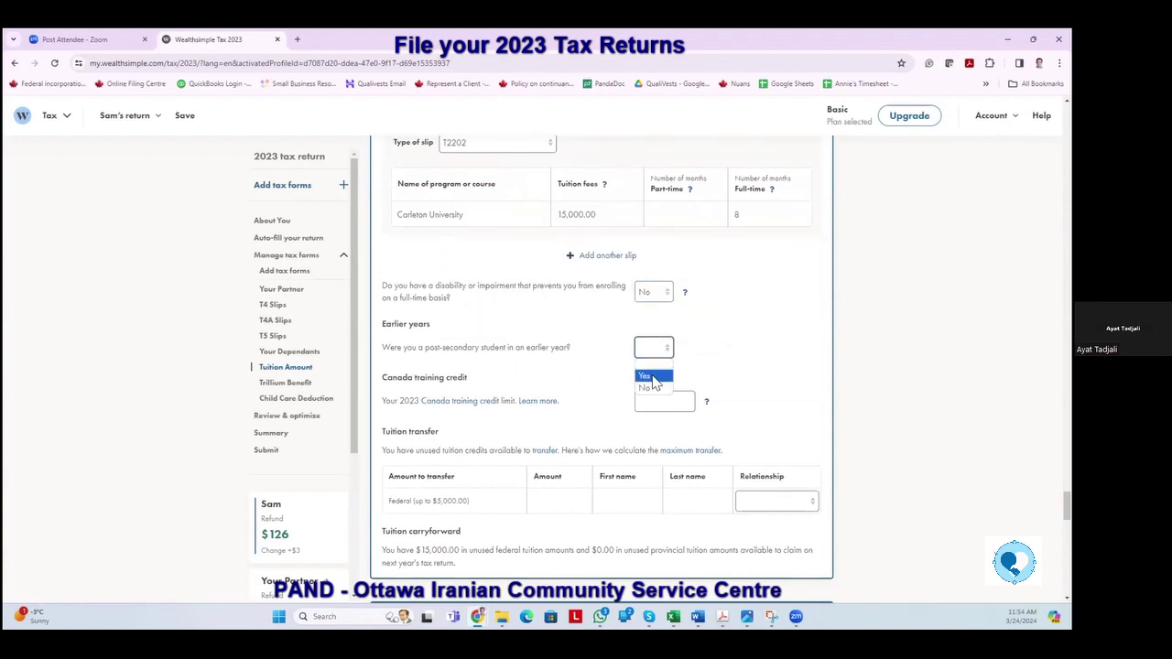
left_click(652, 378)
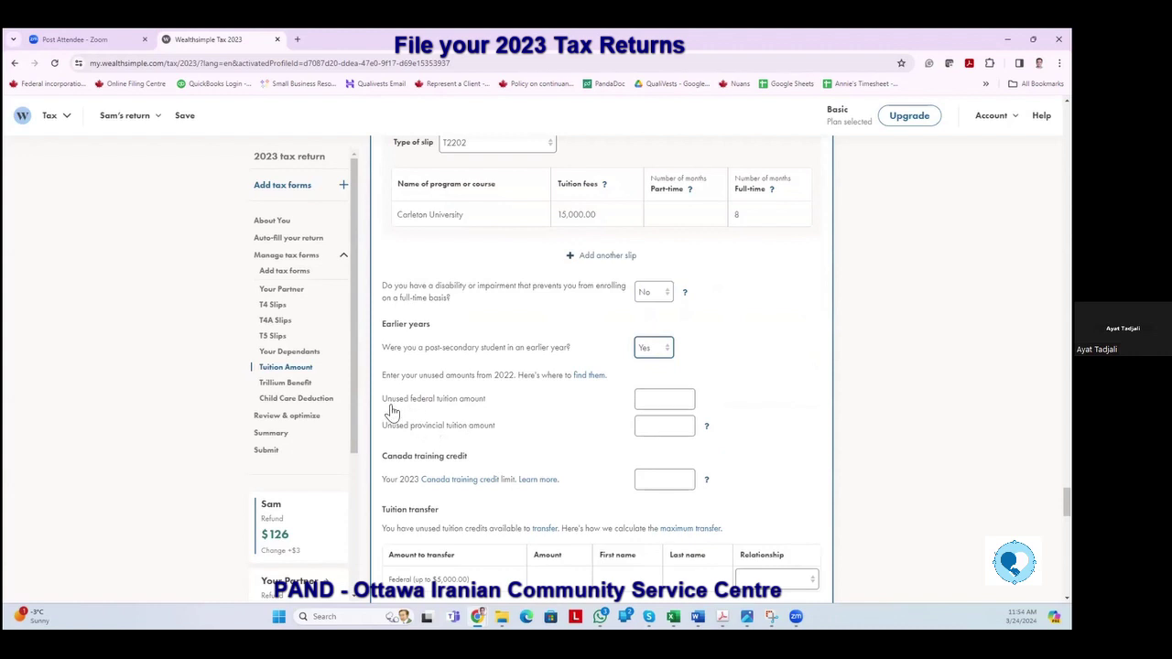
left_click(668, 348)
left_click(656, 389)
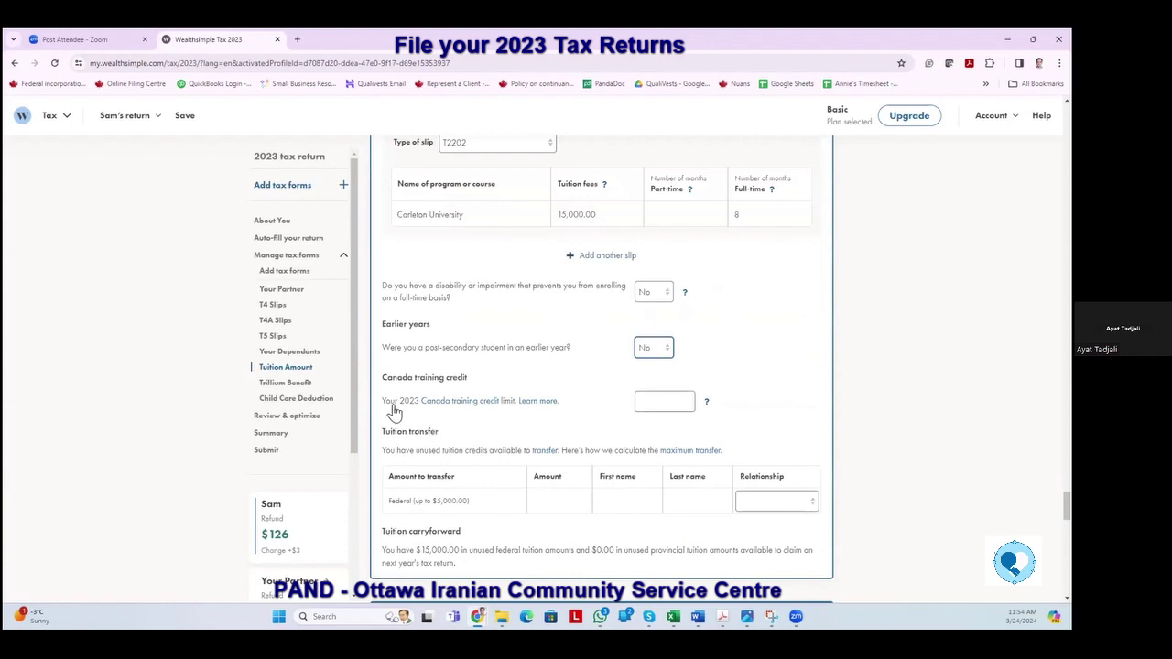
left_click(640, 403)
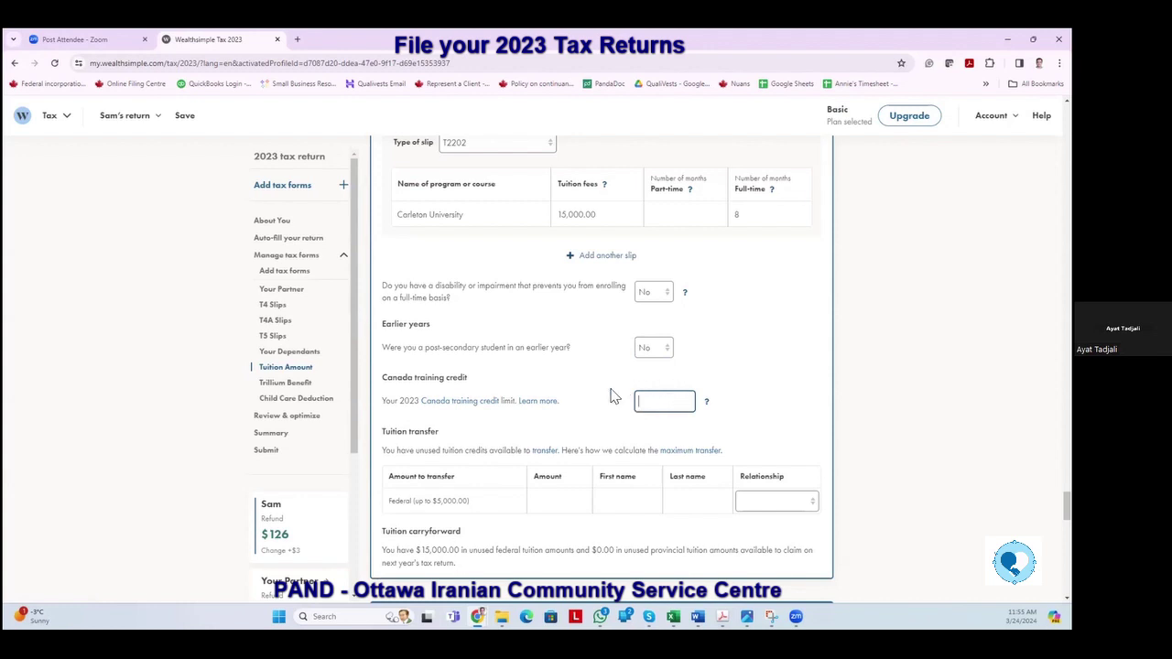
Choose Partner as the relationship in the federal tuition transfer row.
scroll(612, 394, "down", 1)
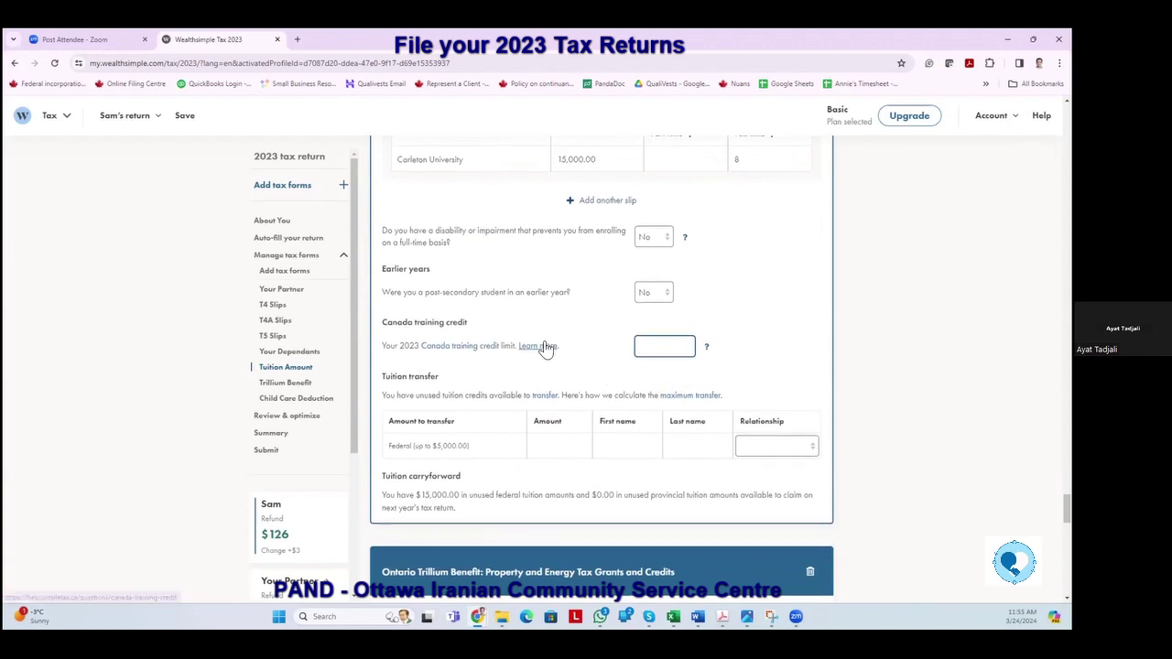
scroll(545, 329, "up", 2)
scroll(487, 482, "down", 2)
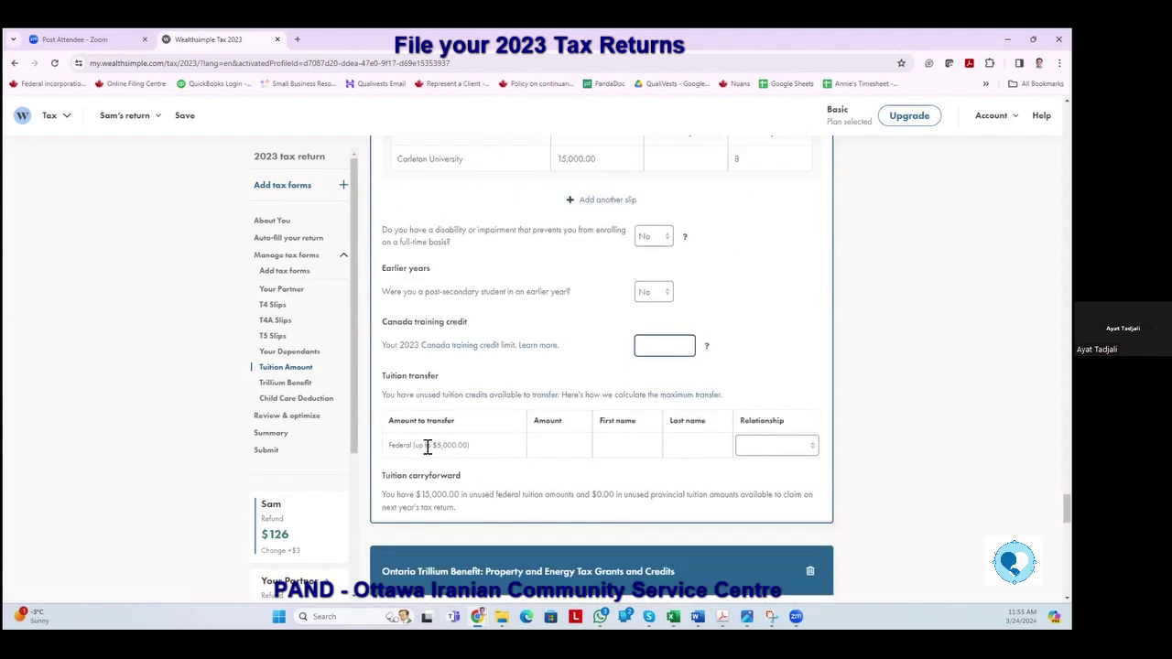
left_click(811, 450)
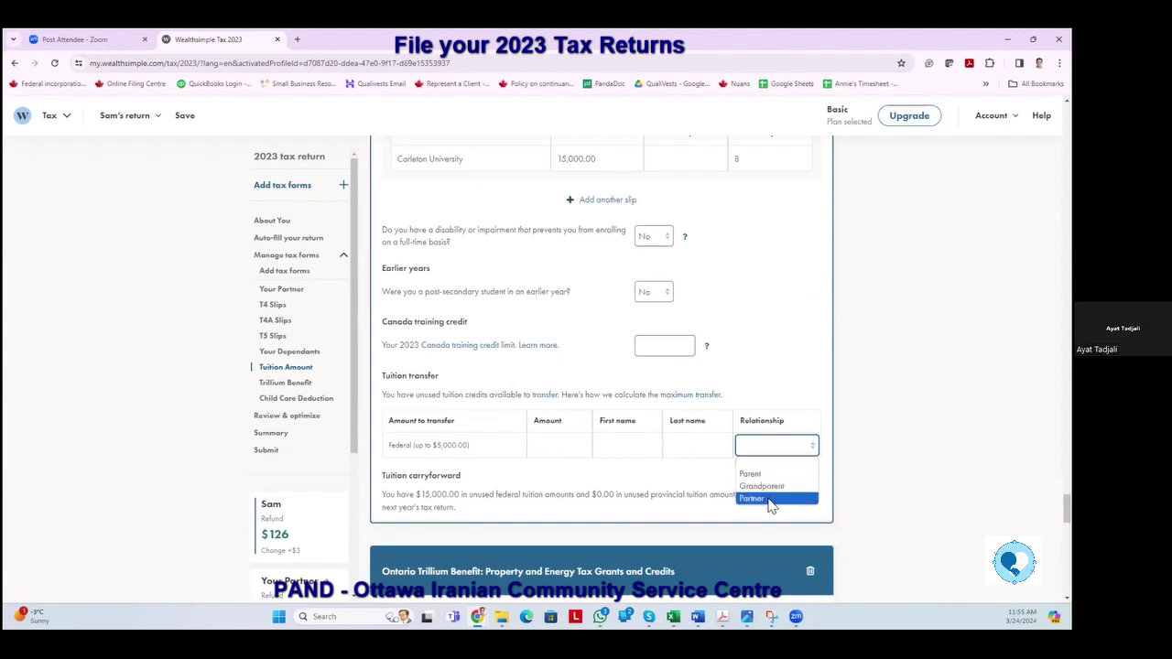
left_click(770, 499)
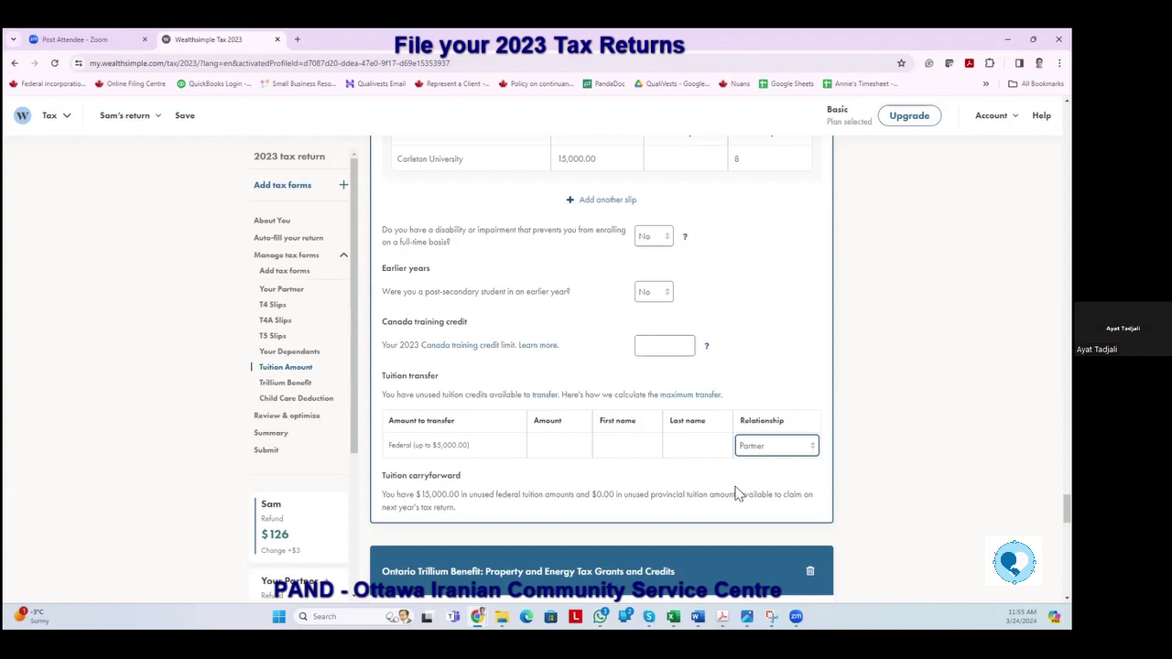
scroll(652, 502, "down", 2)
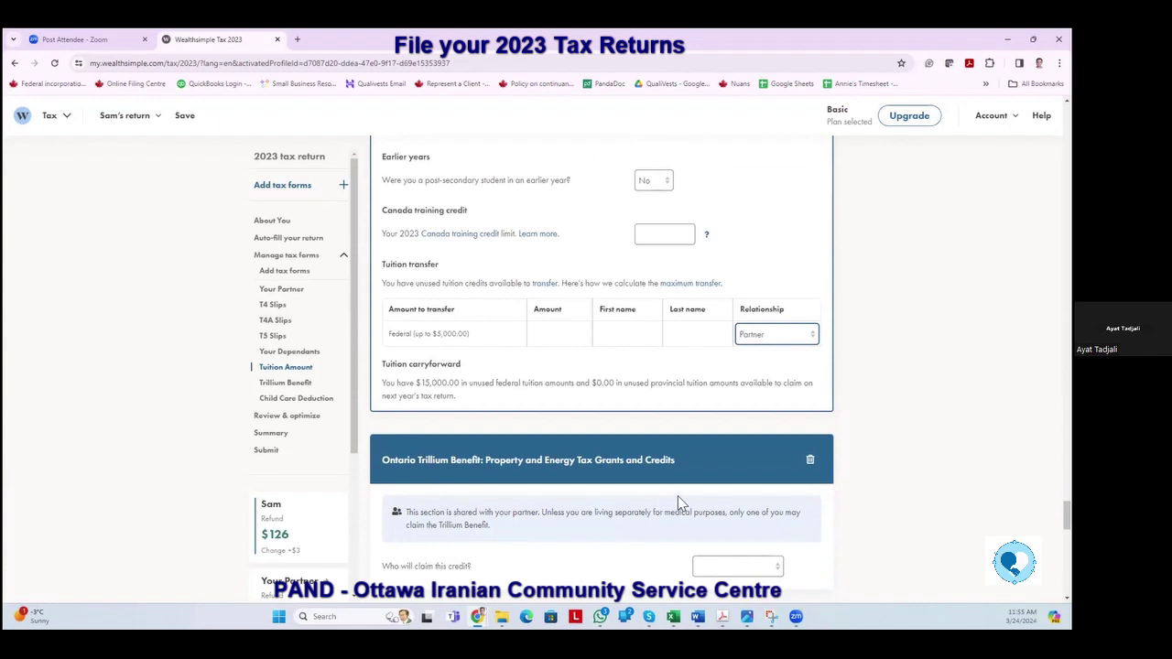
In the Trillium Benefit section, set the claimant to Me and the Ontario energy and property tax credit to Yes.
left_click(284, 390)
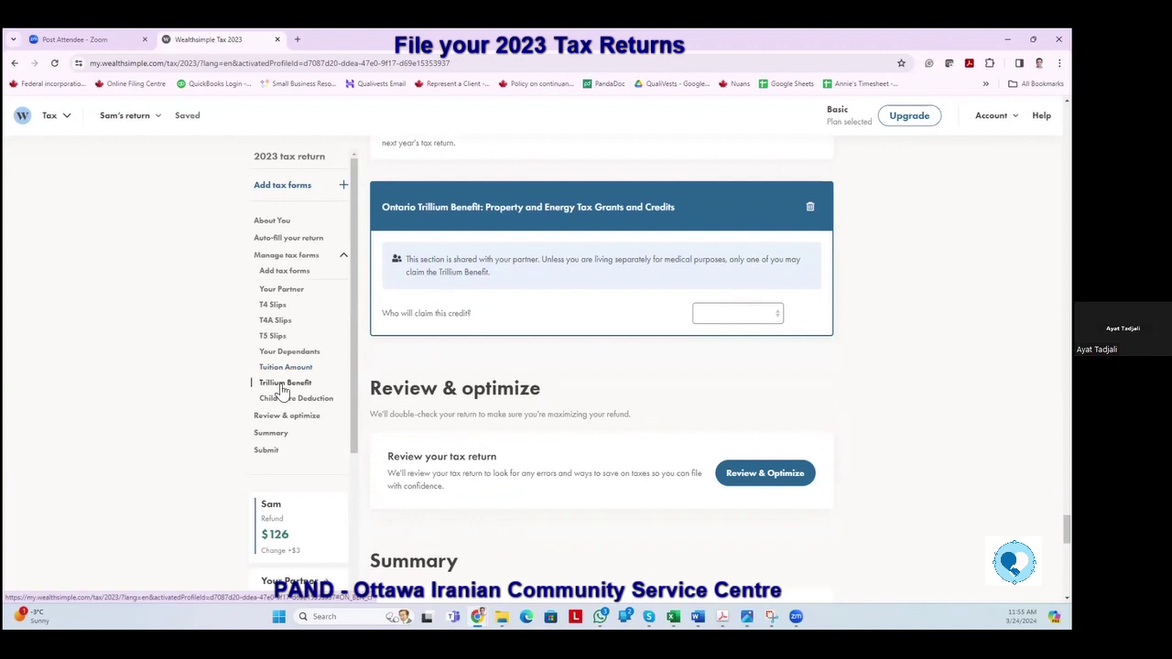
left_click(775, 315)
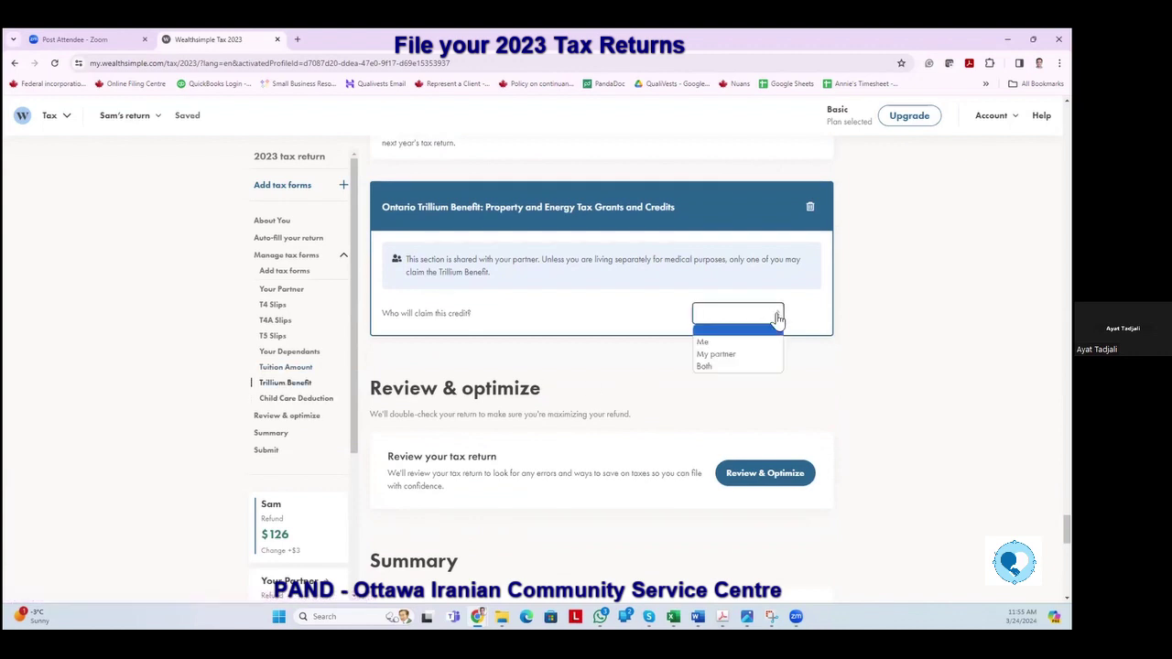
left_click(732, 344)
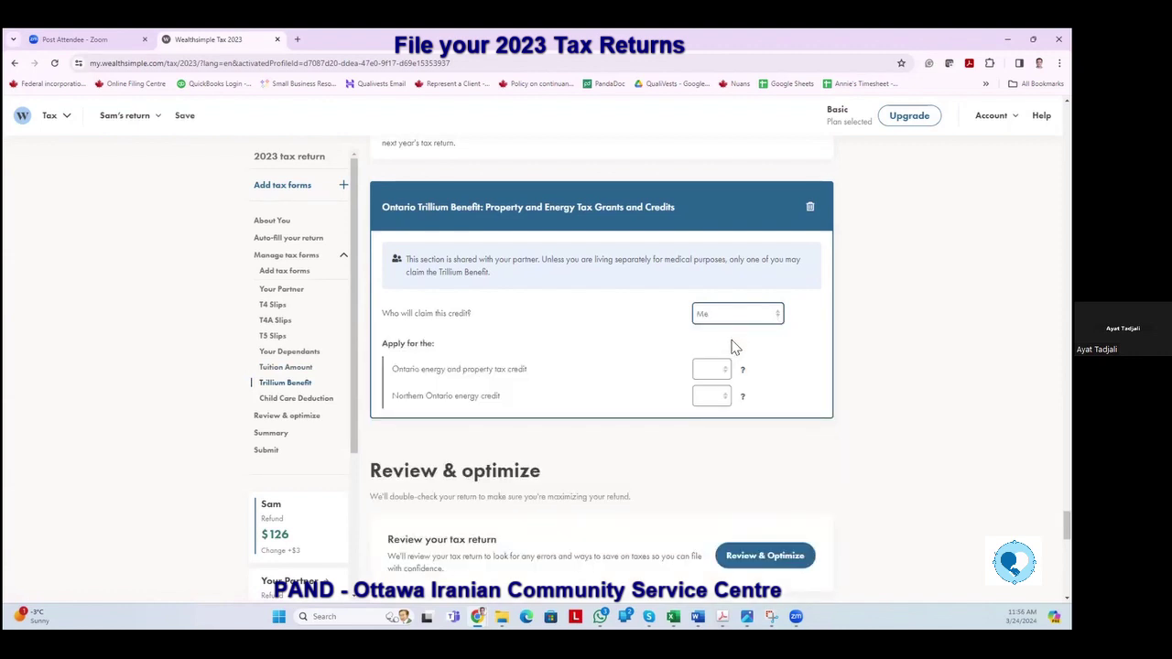
left_click(727, 371)
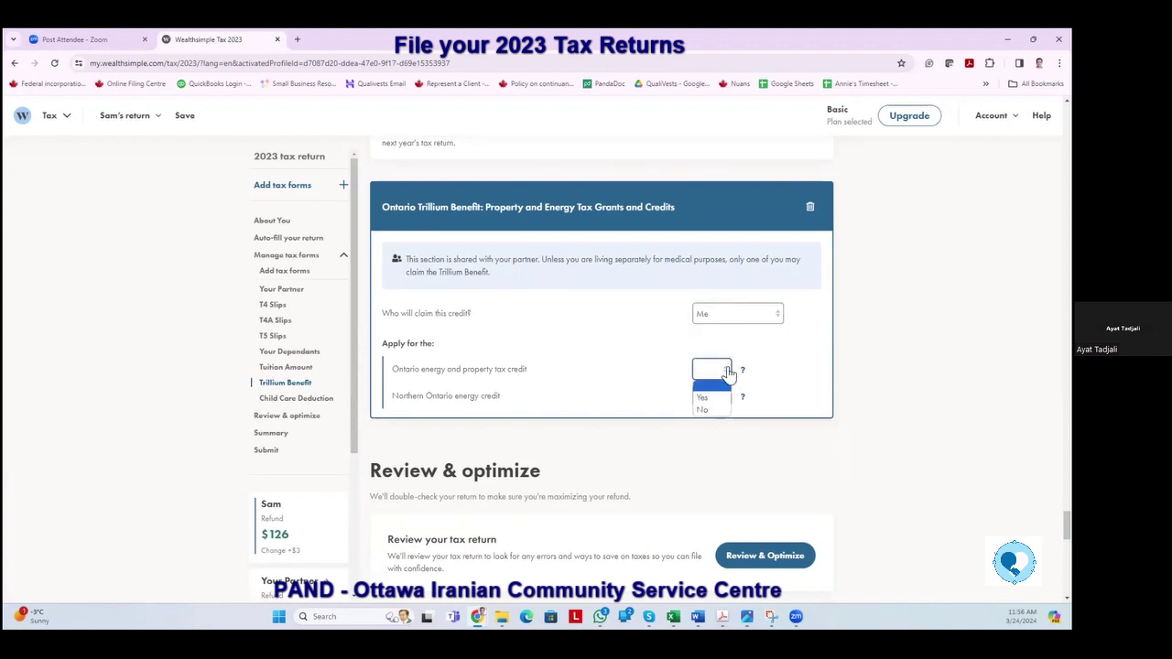
left_click(711, 397)
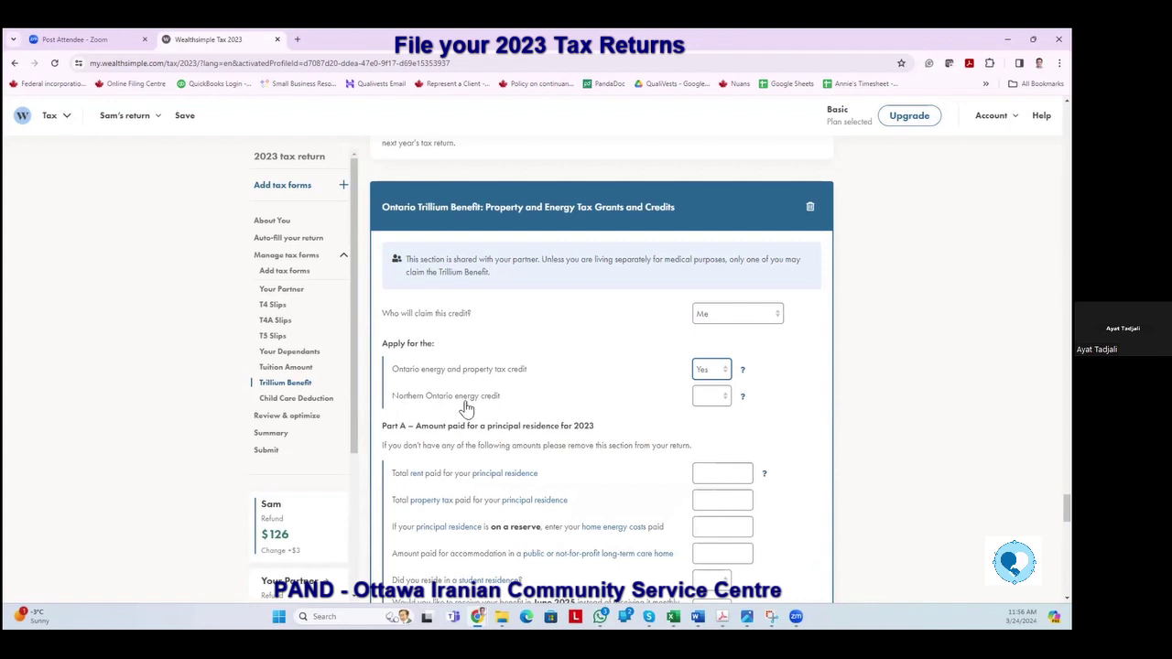
scroll(650, 436, "down", 1)
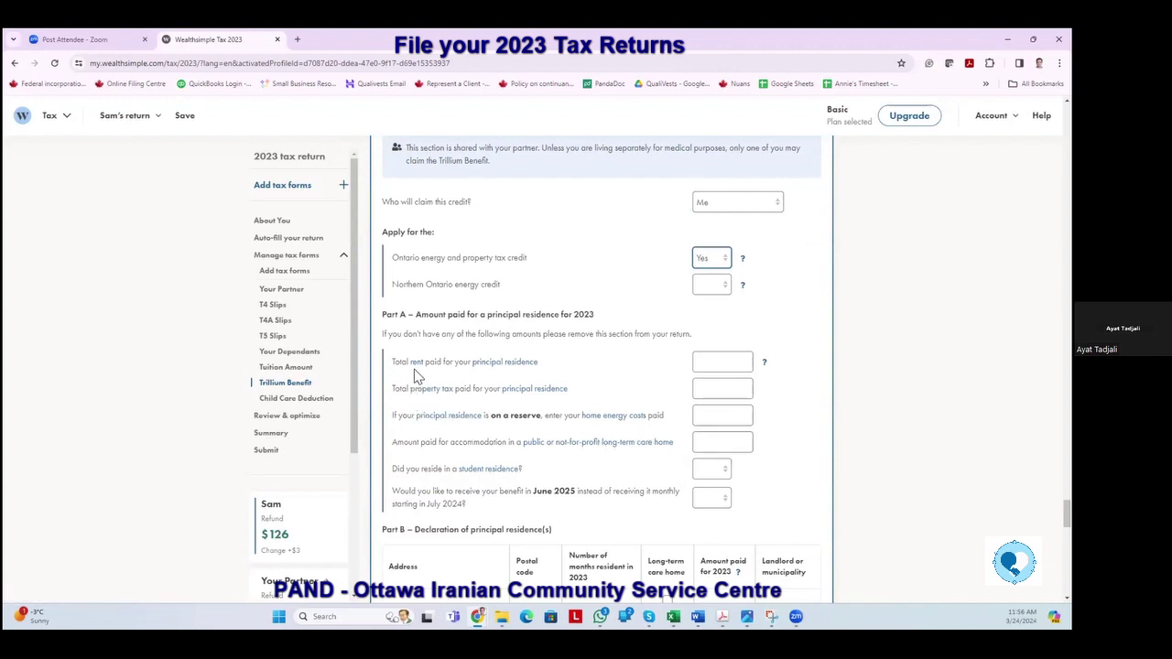
Enter 10,000.00 as total rent paid, leaving property tax and home energy costs blank.
left_click(713, 363)
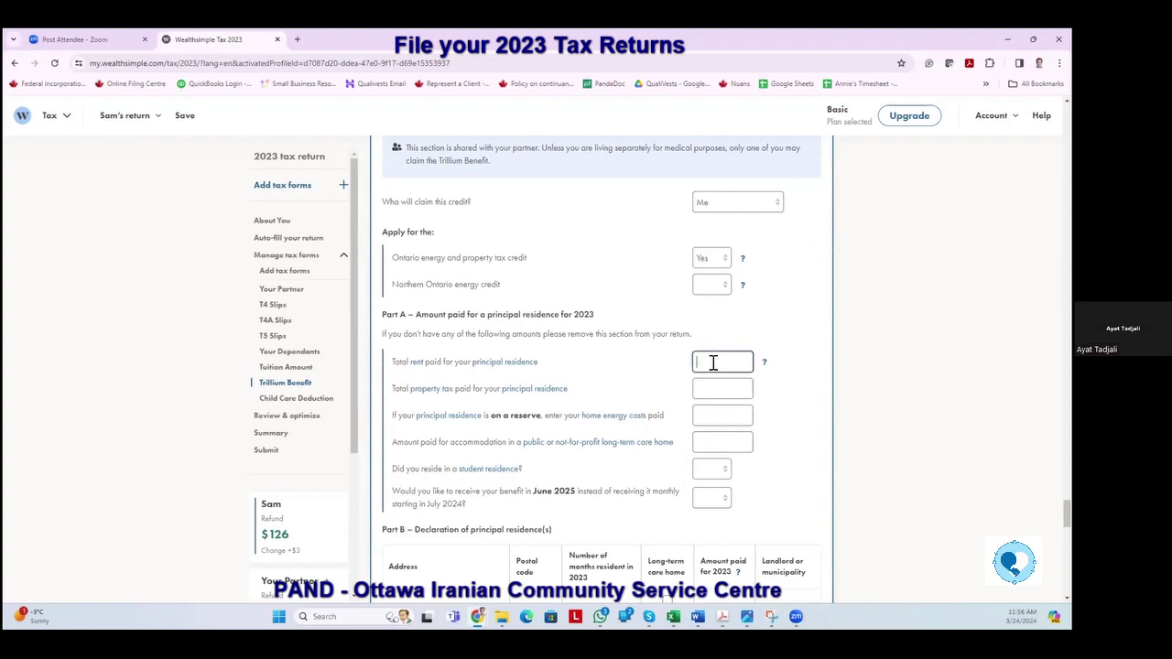
type("100000")
key("Tab")
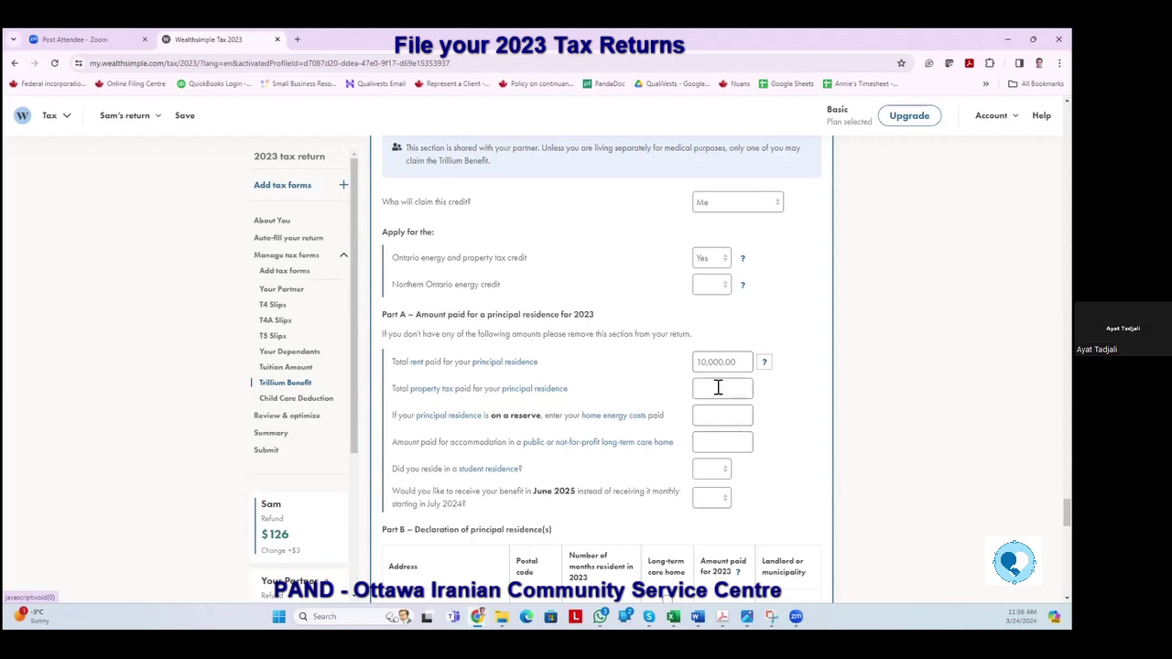
left_click(719, 389)
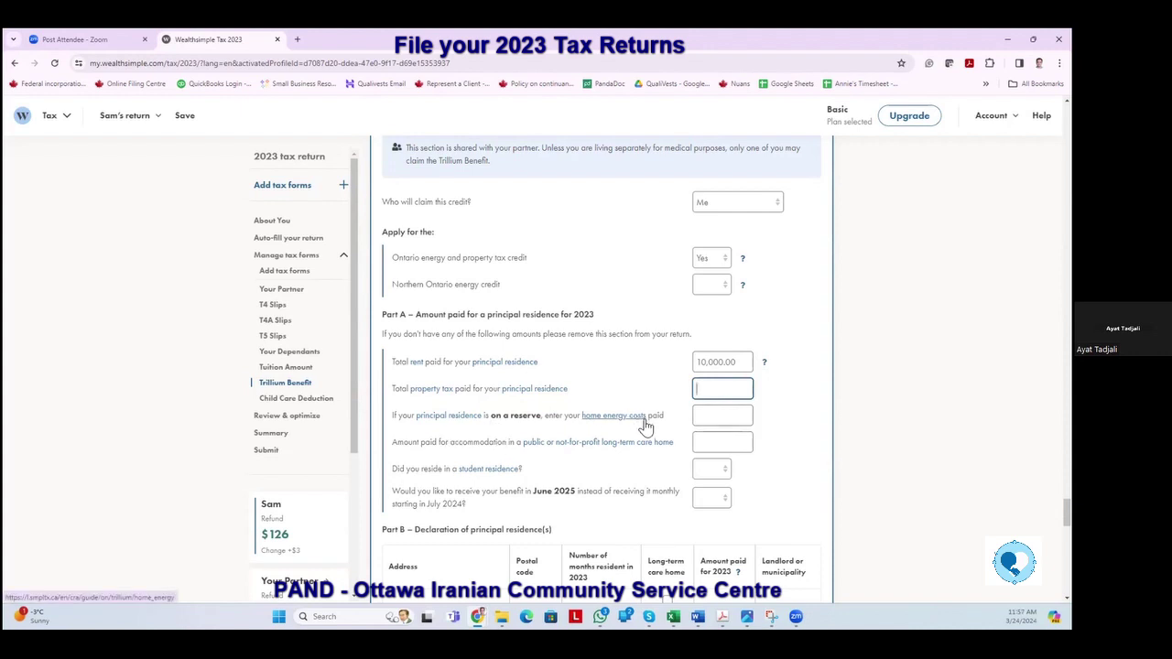
left_click(713, 415)
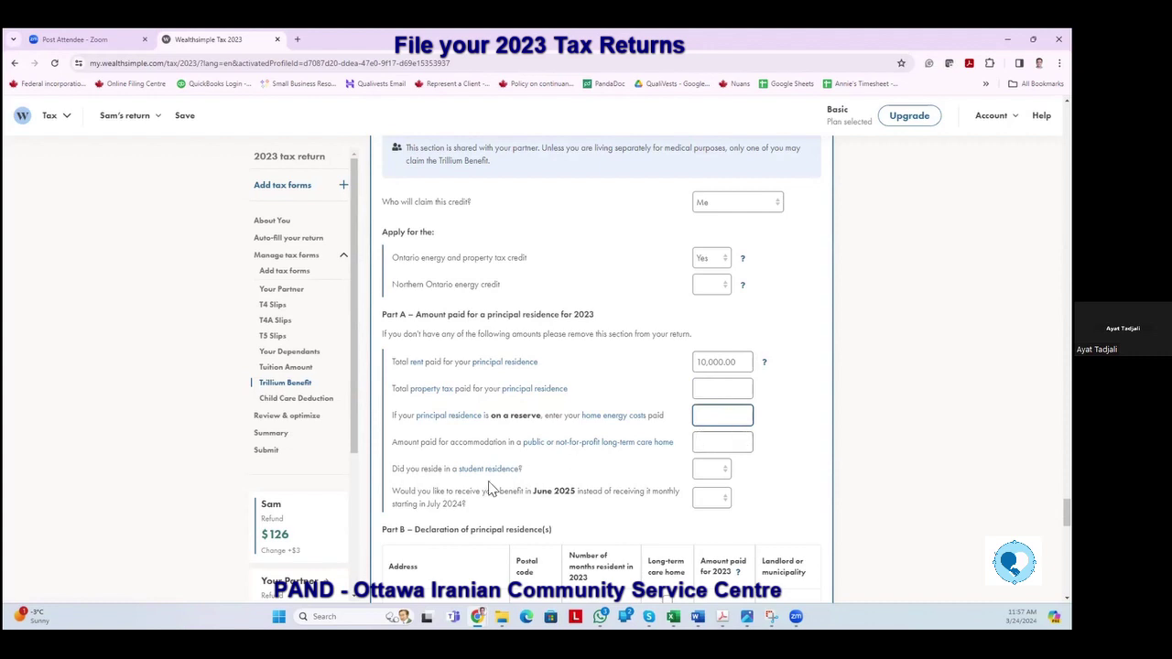
Answer No to student residence and No to receiving the benefit in June 2025.
left_click(727, 470)
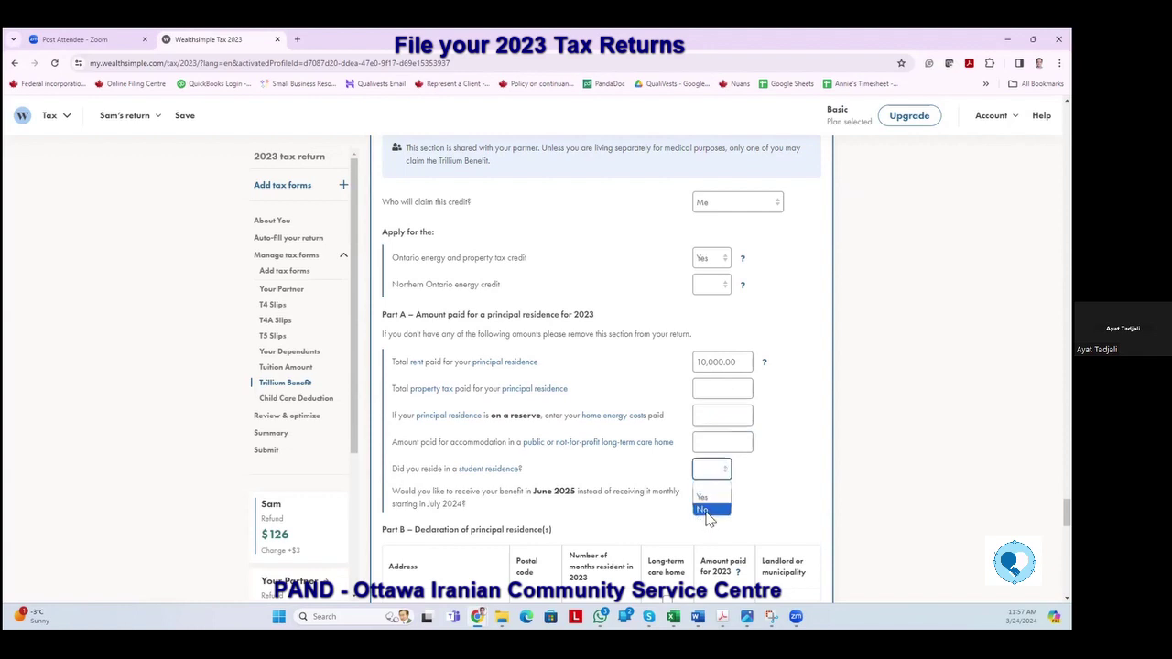
left_click(707, 510)
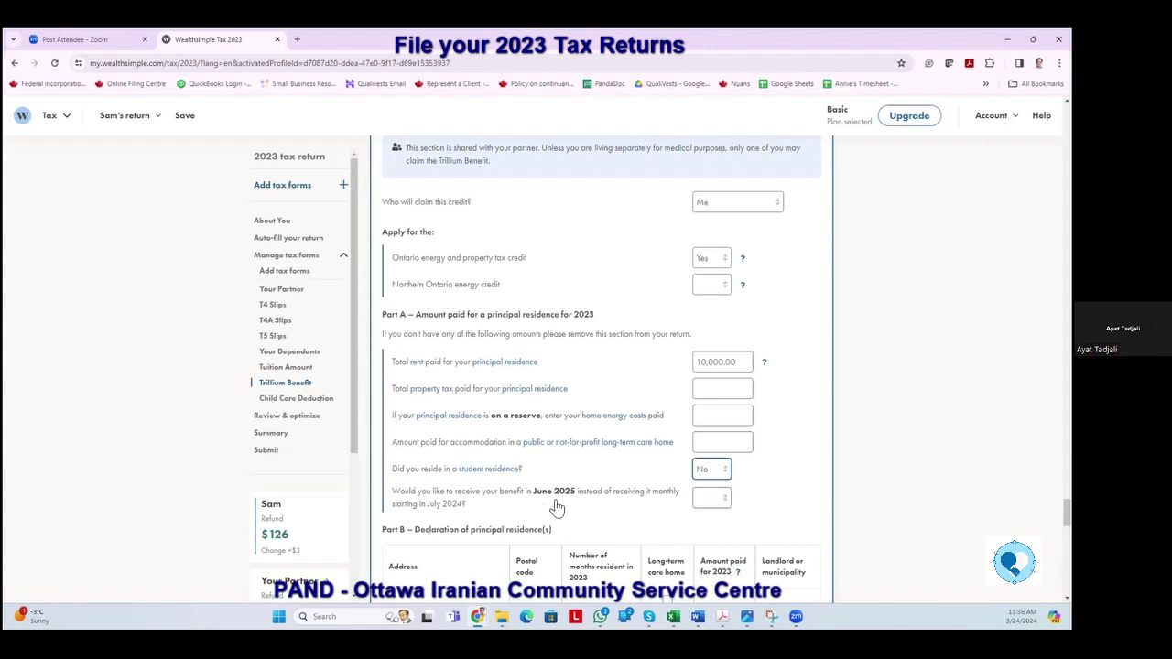
left_click(723, 504)
left_click(702, 539)
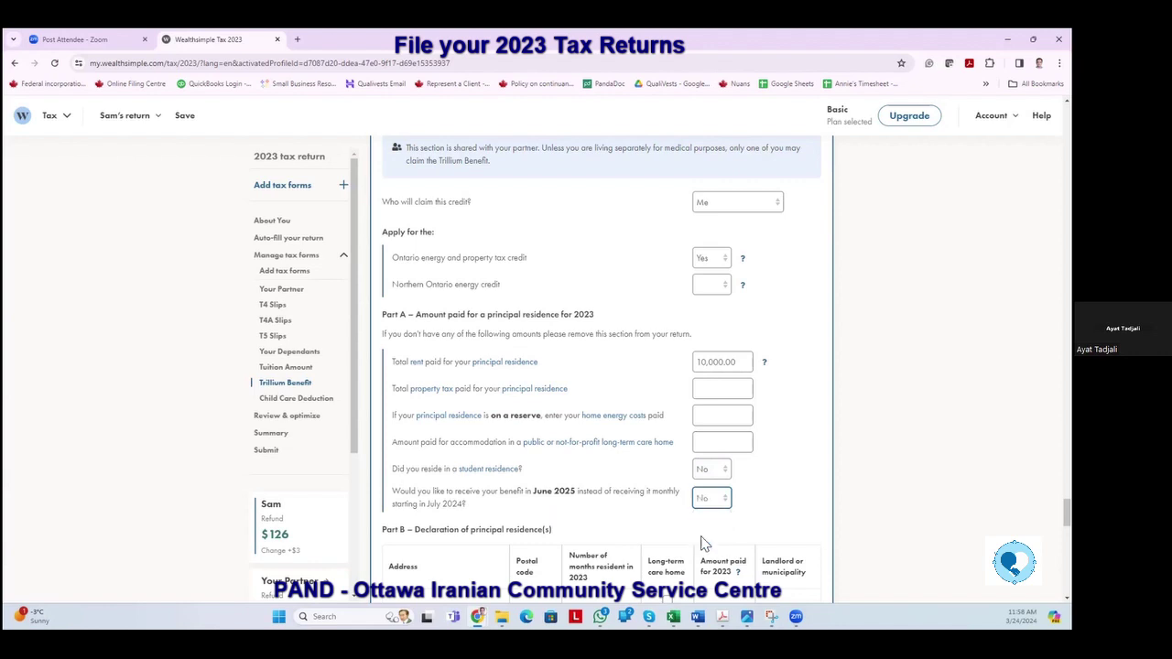
scroll(588, 490, "down", 3)
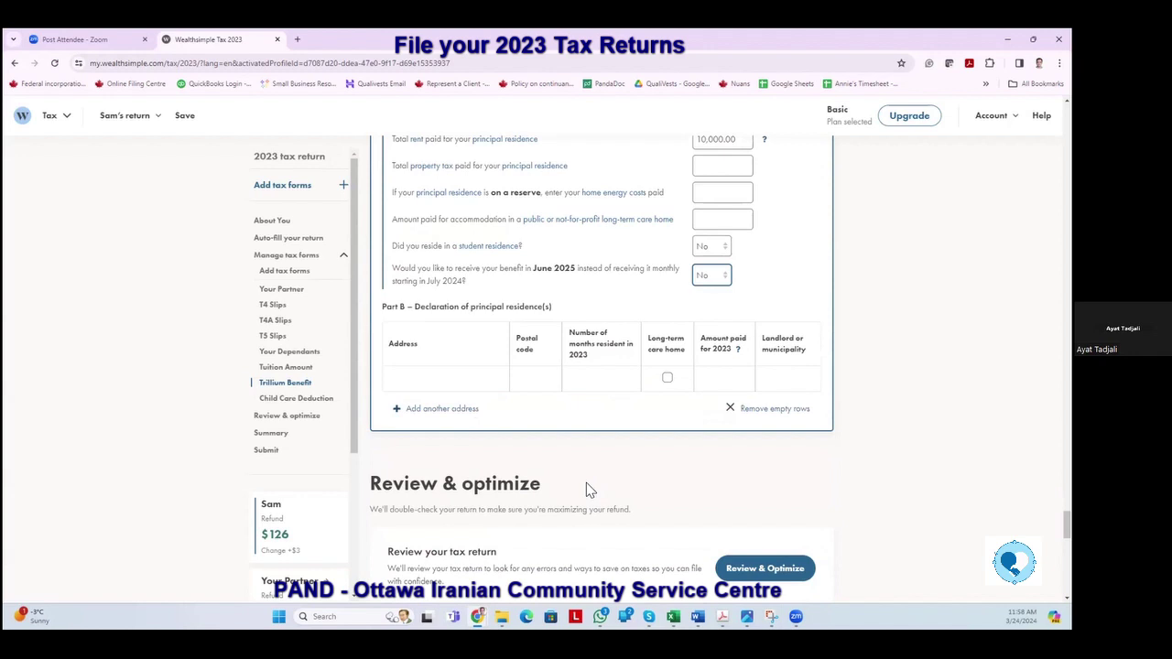
scroll(553, 385, "up", 2)
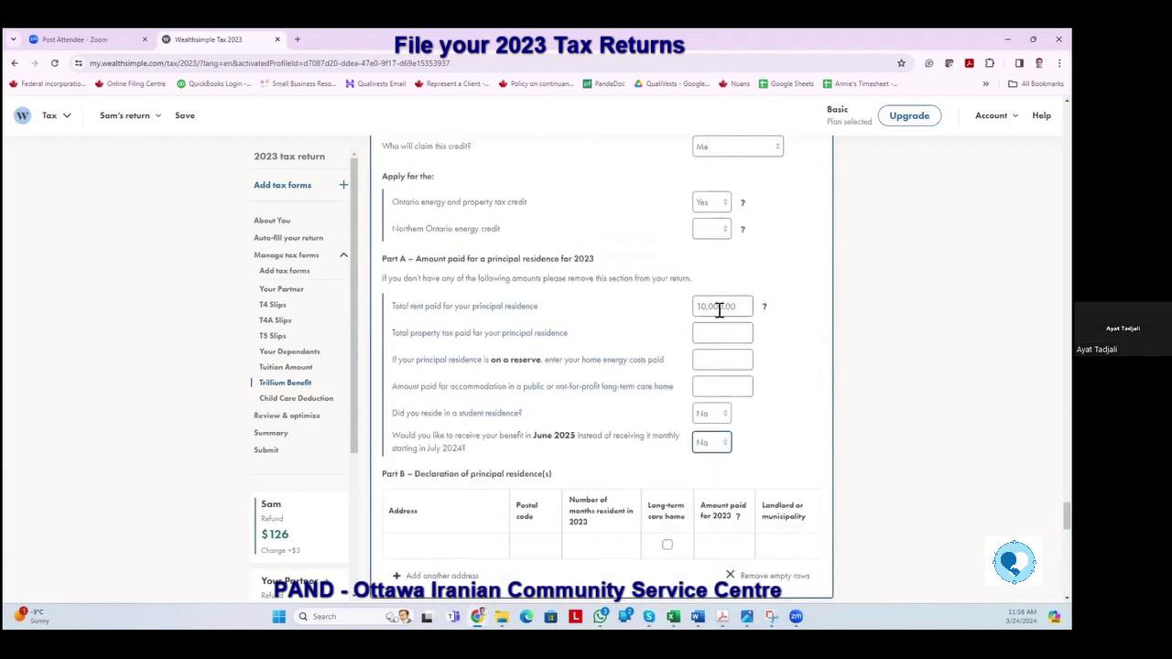
scroll(630, 402, "down", 1)
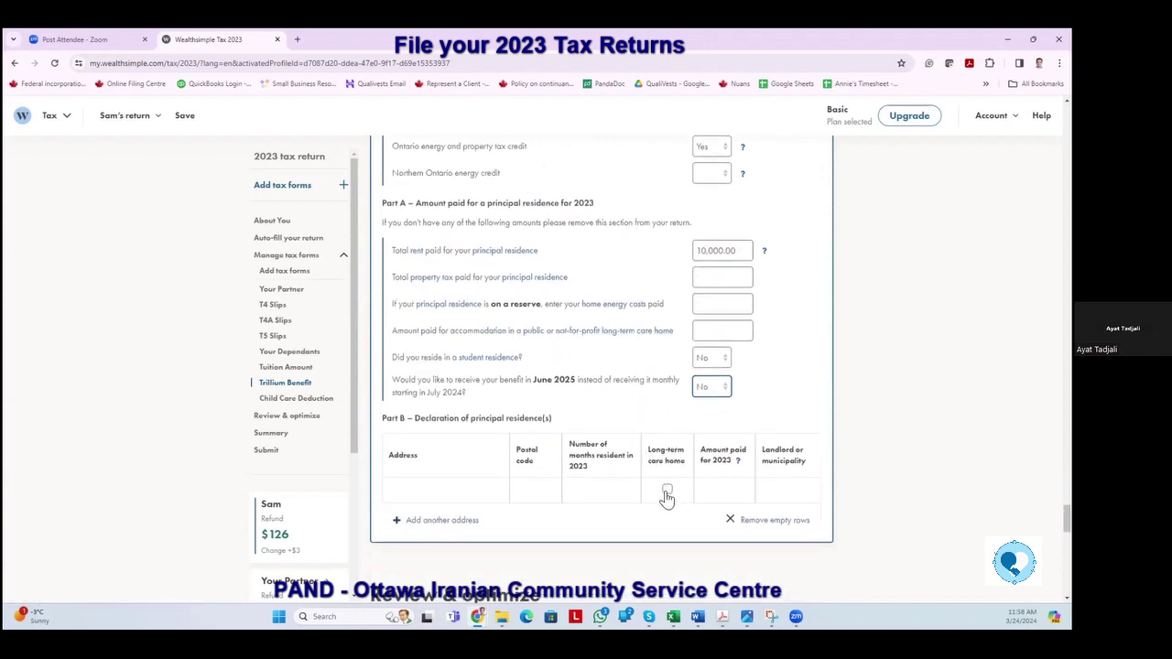
Fill the residence row with the rental address, postal code, 10 months, 10,000.00 paid, and landlord XYZ.
left_click(437, 489)
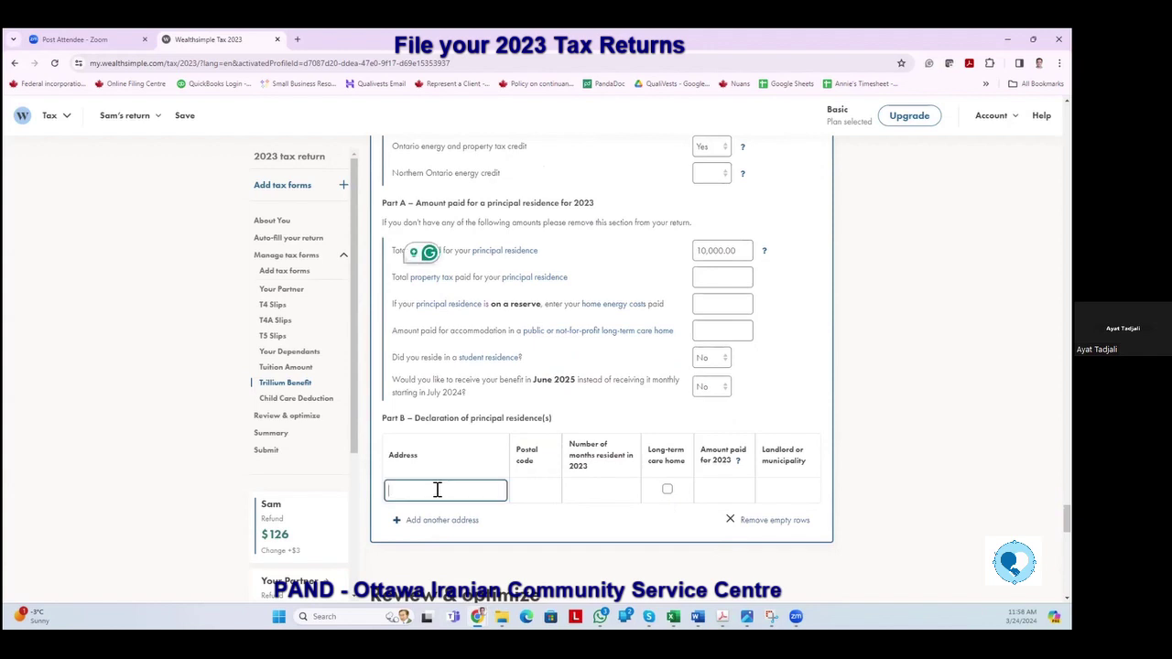
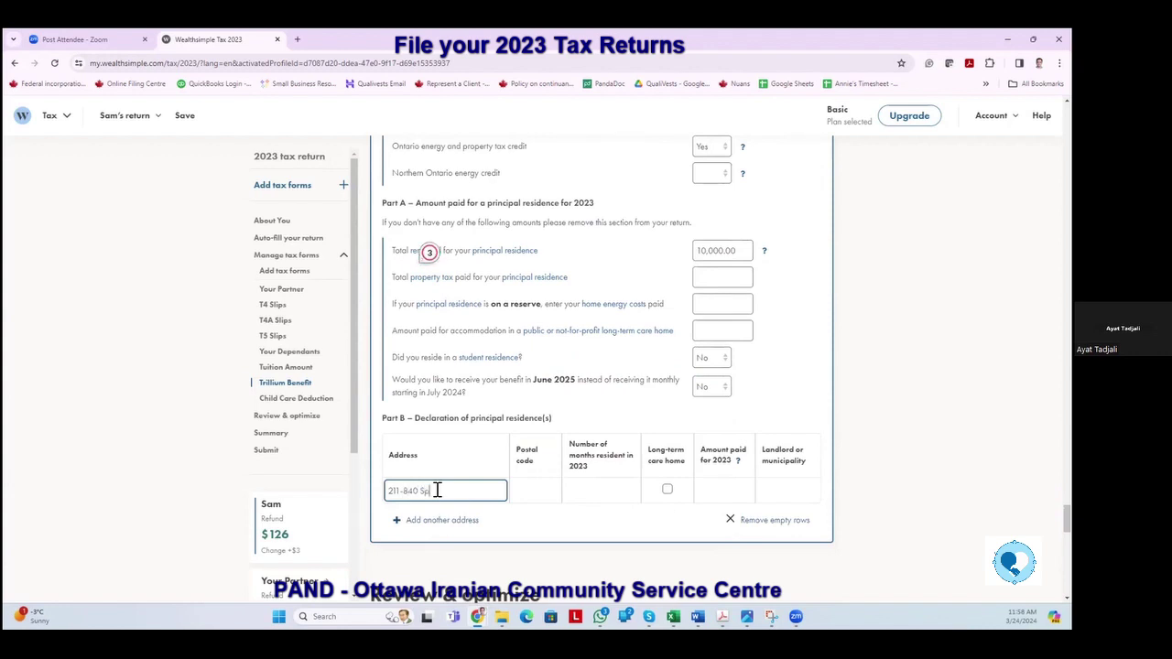
key("Tab")
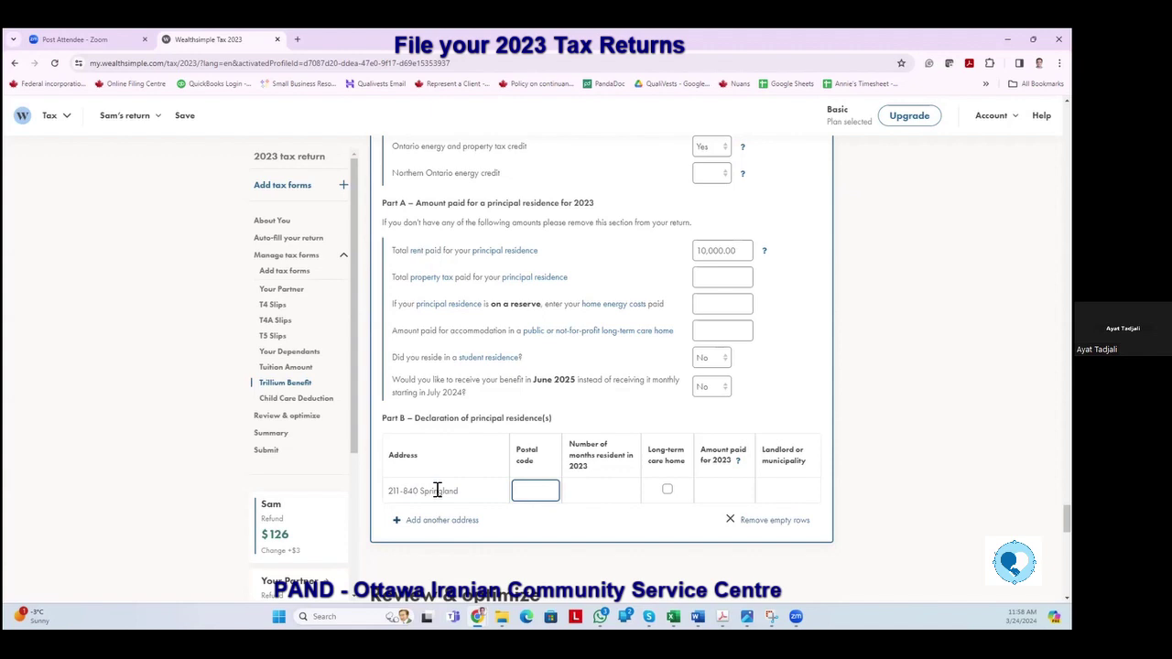
type("k1v5l5")
key("Tab")
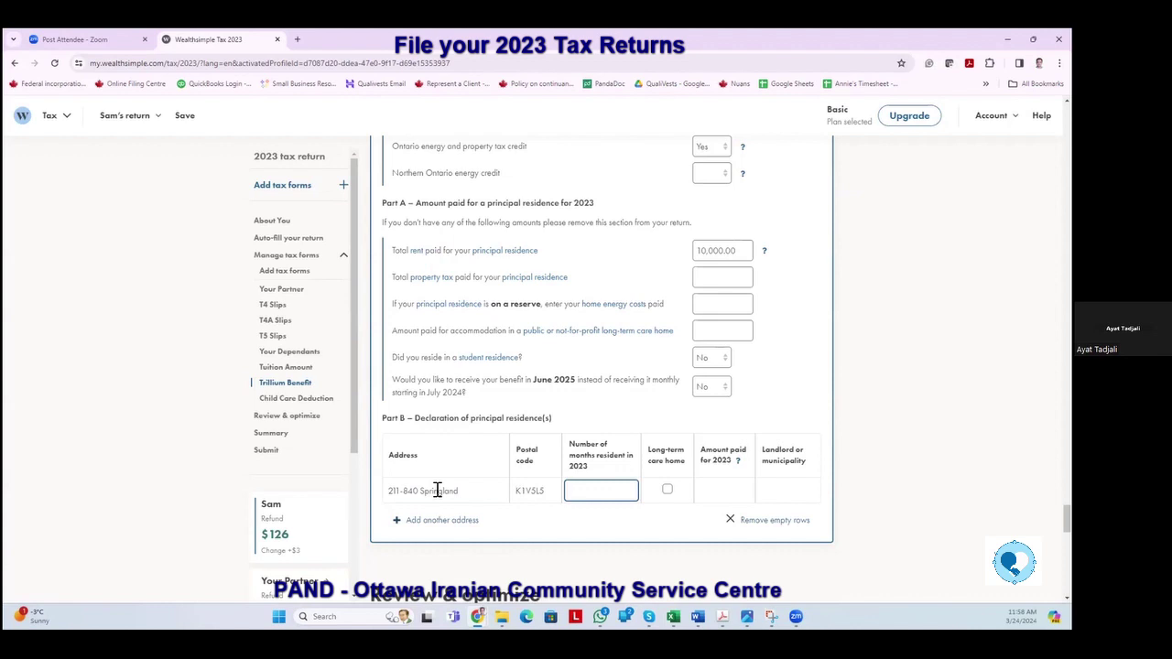
type("0")
key("Tab")
left_click(710, 488)
type("10000")
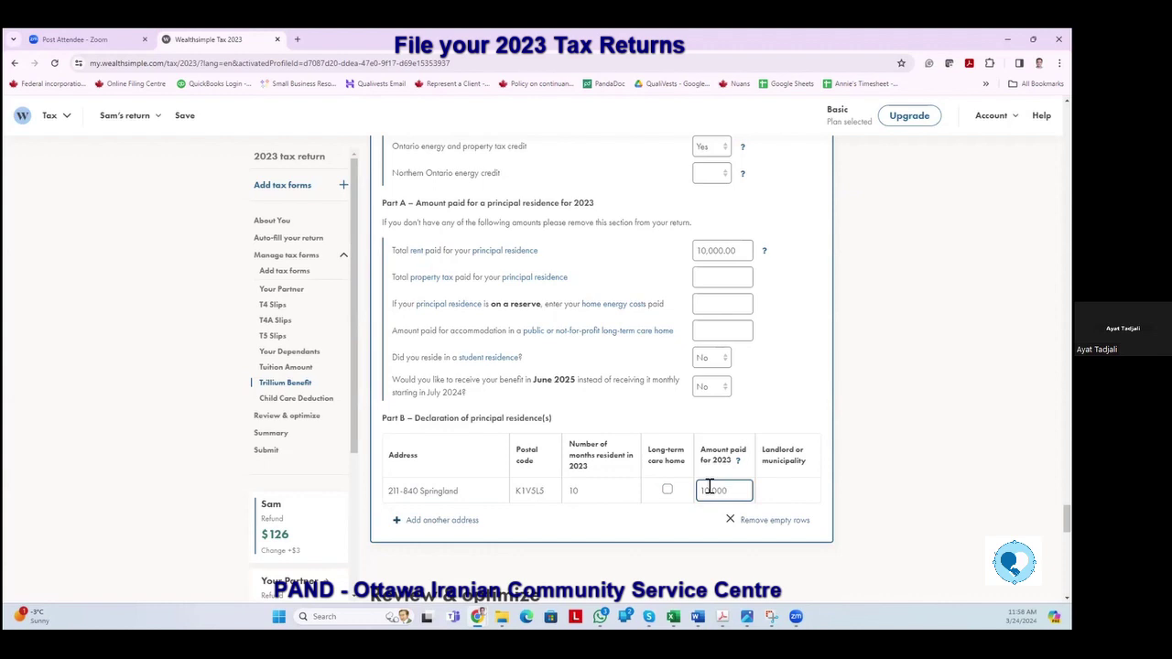
key("Tab")
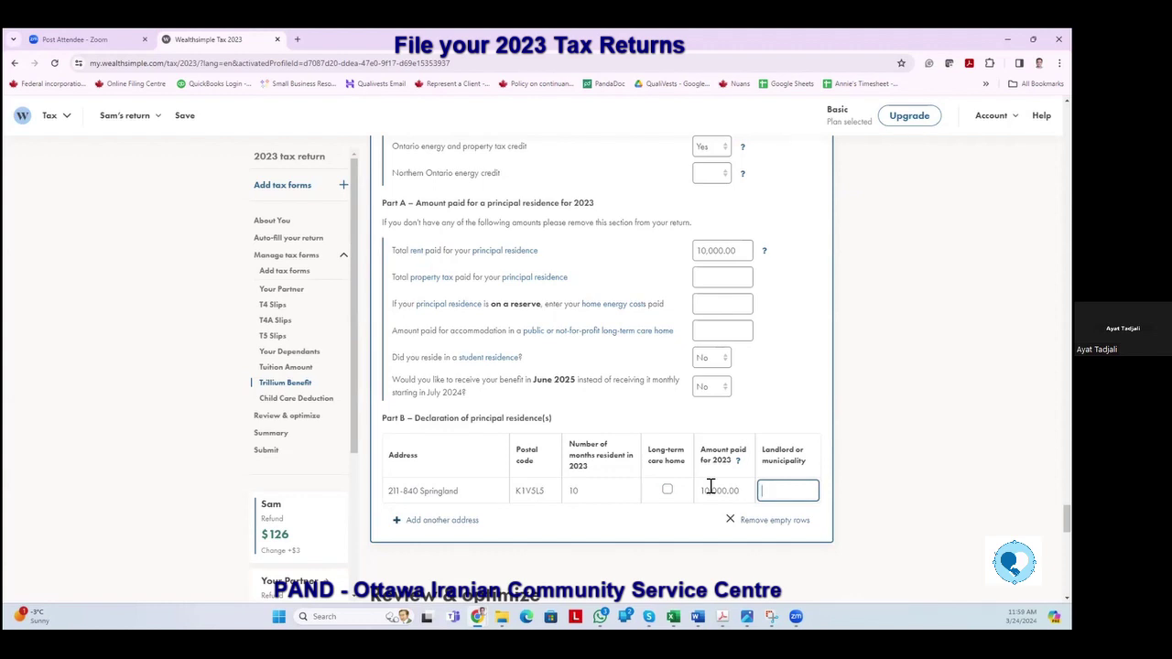
type("XYZ")
key("Tab")
In the Child Care Deduction section, set the eligibility answer to No, correcting an initial Yes.
scroll(302, 409, "up", 2)
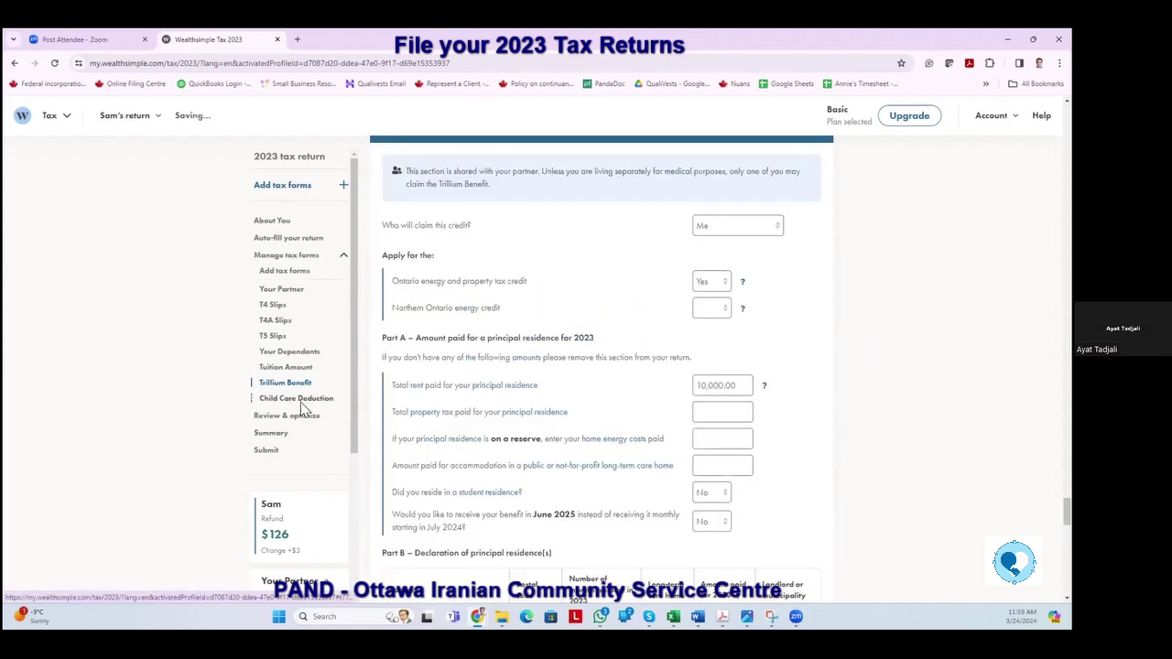
left_click(301, 403)
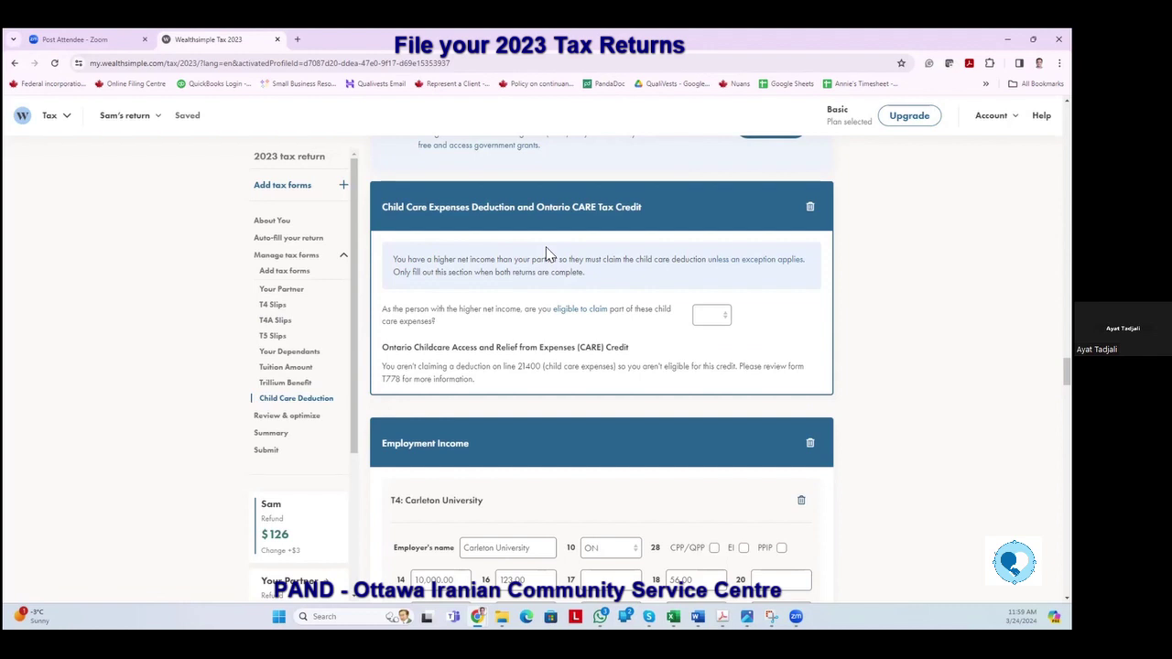
left_click(726, 320)
left_click(703, 344)
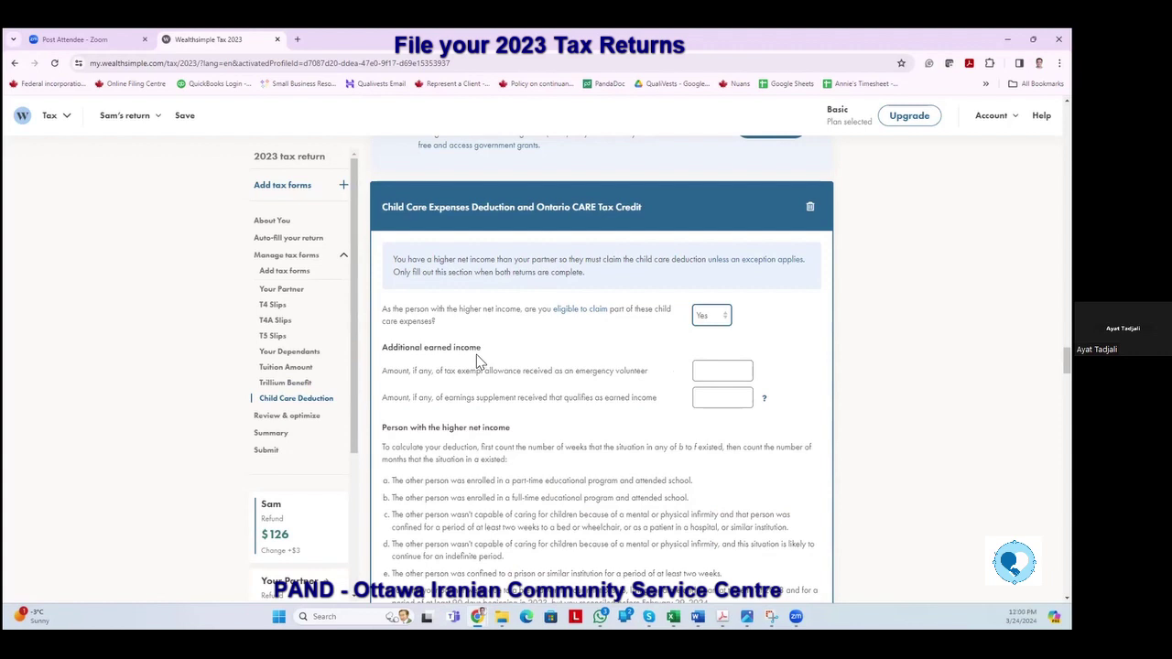
scroll(476, 354, "down", 1)
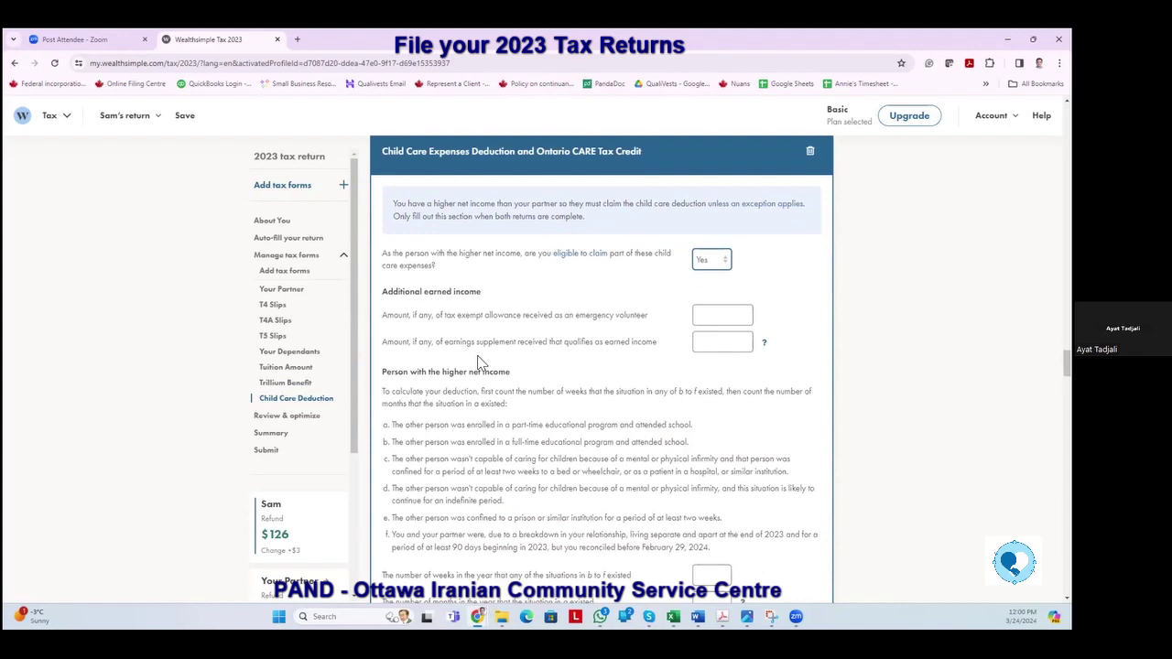
scroll(477, 355, "down", 3)
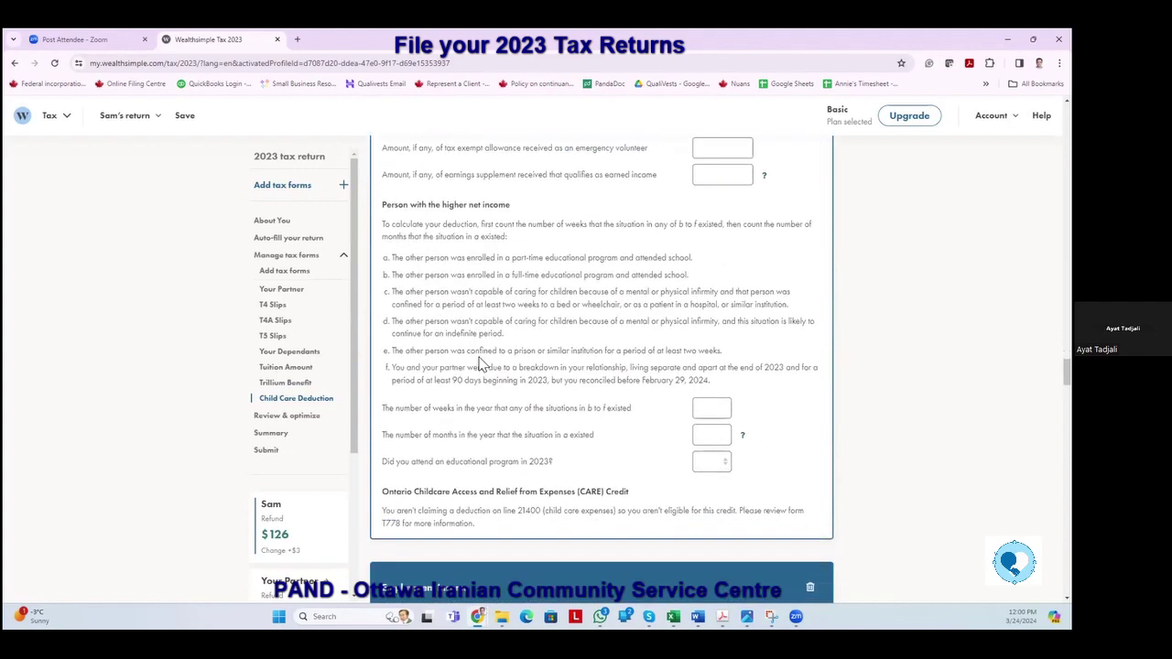
scroll(577, 325, "up", 5)
left_click(720, 372)
left_click(711, 413)
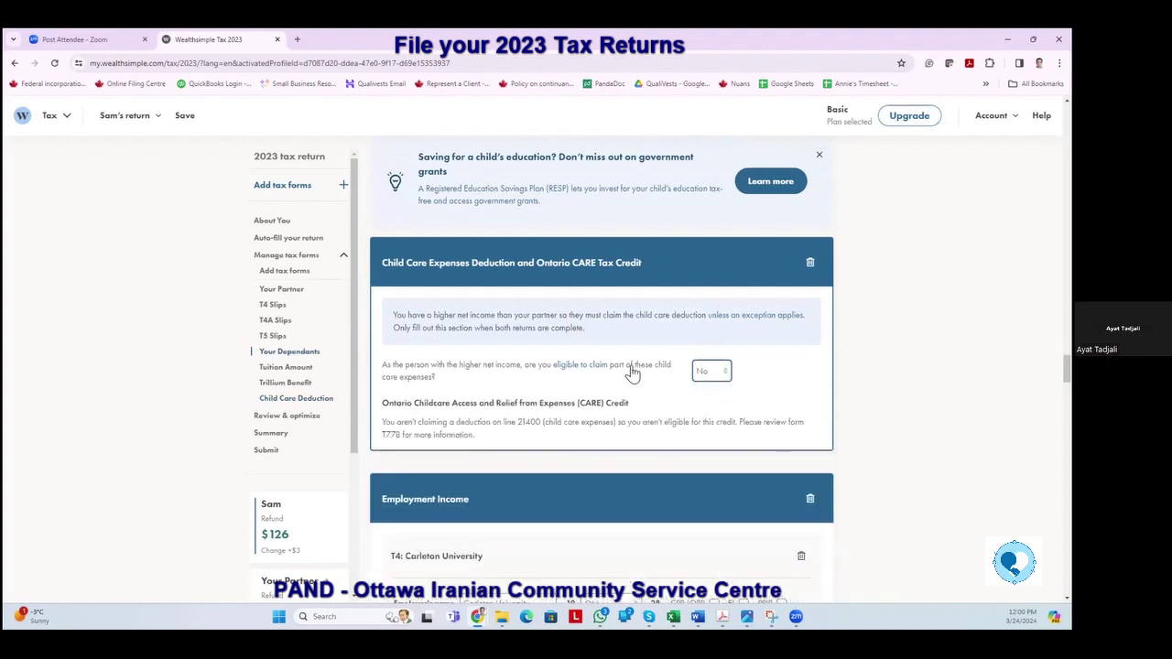
scroll(600, 362, "down", 3)
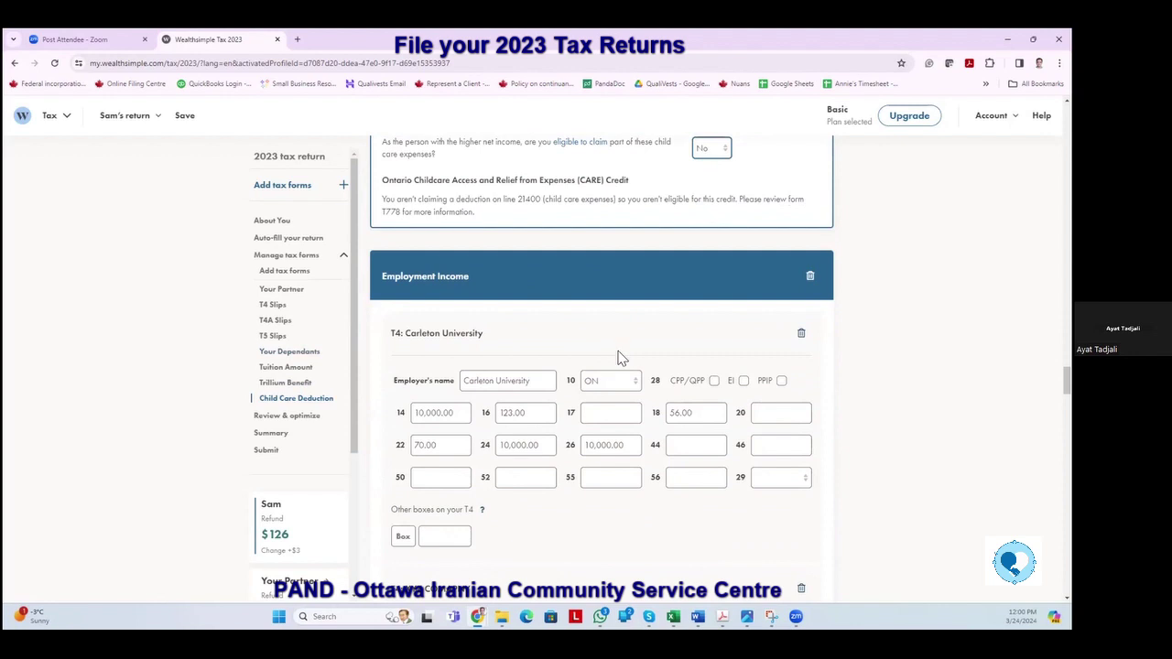
scroll(617, 355, "up", 2)
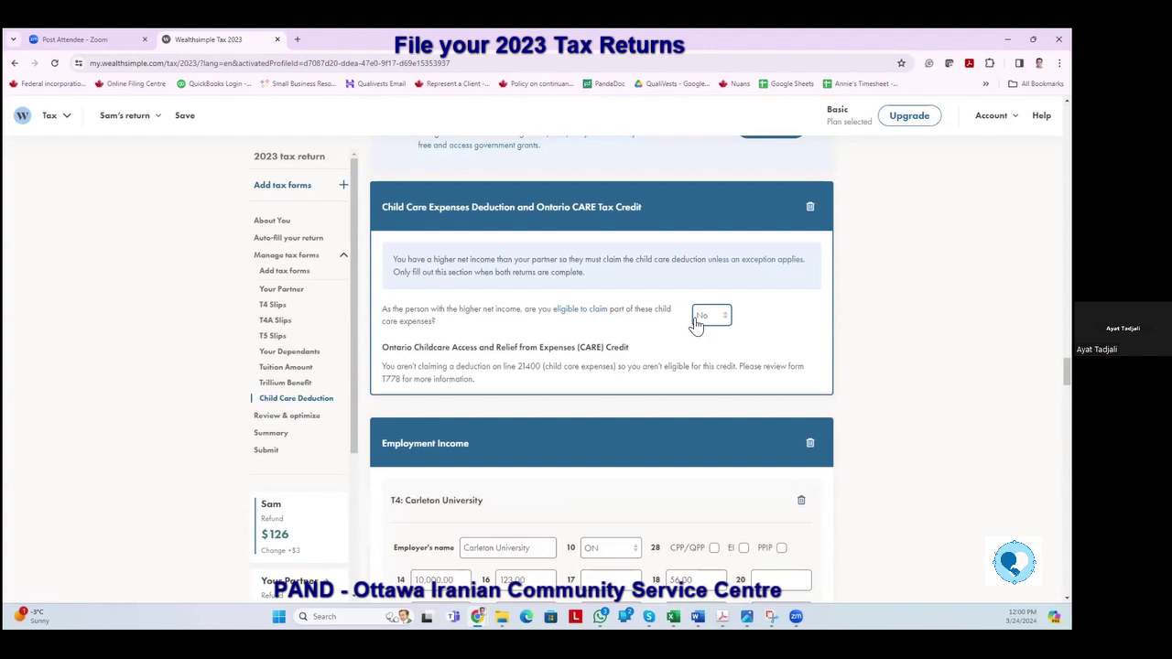
scroll(397, 377, "down", 1)
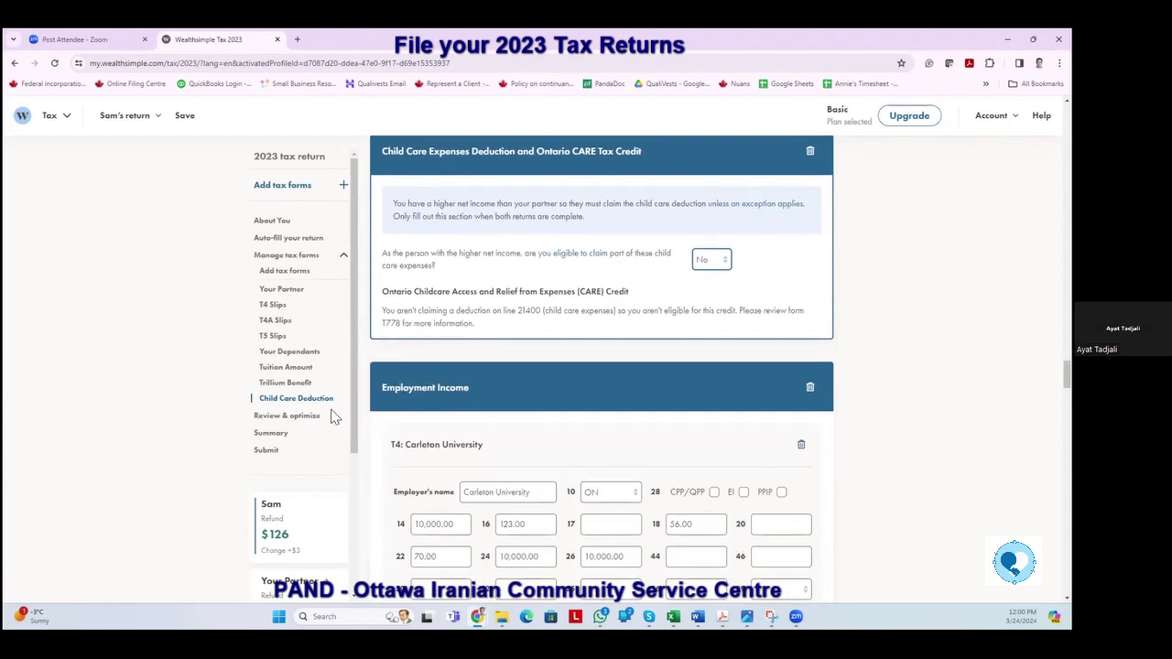
scroll(284, 427, "down", 2)
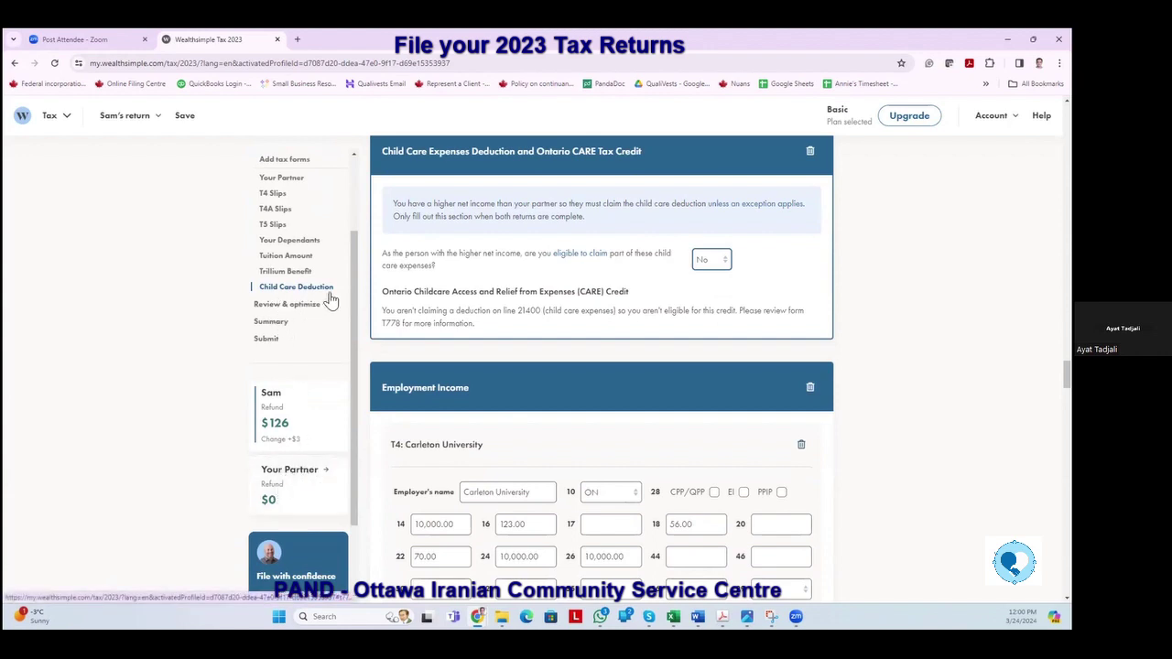
scroll(308, 290, "up", 6)
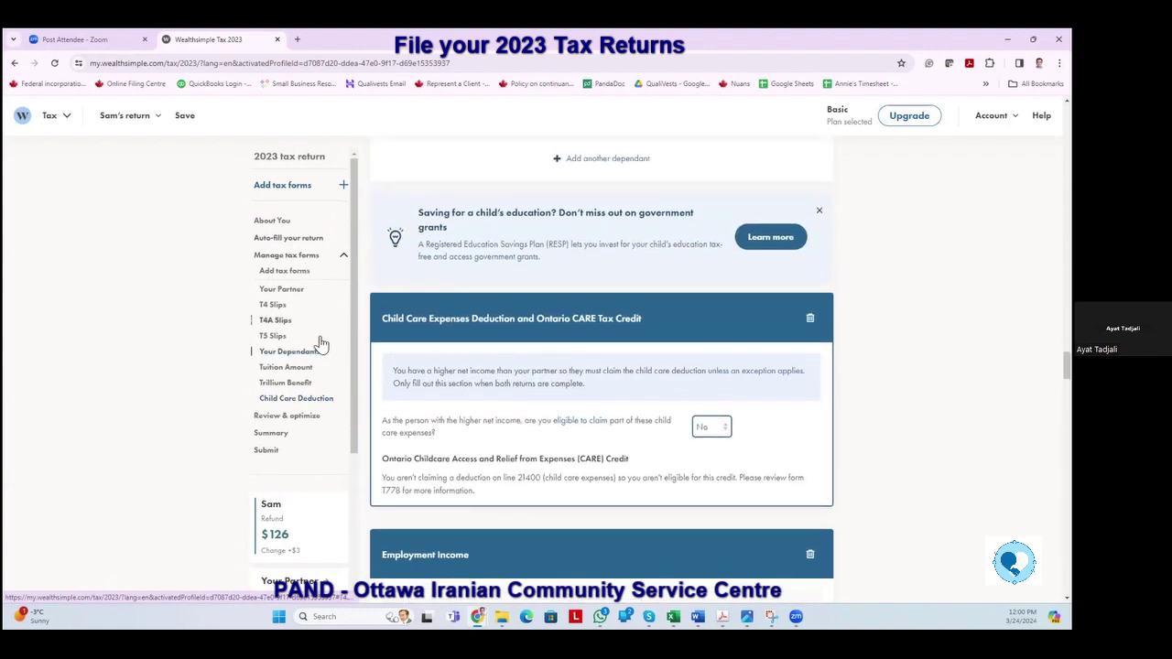
scroll(320, 340, "down", 5)
left_click(295, 378)
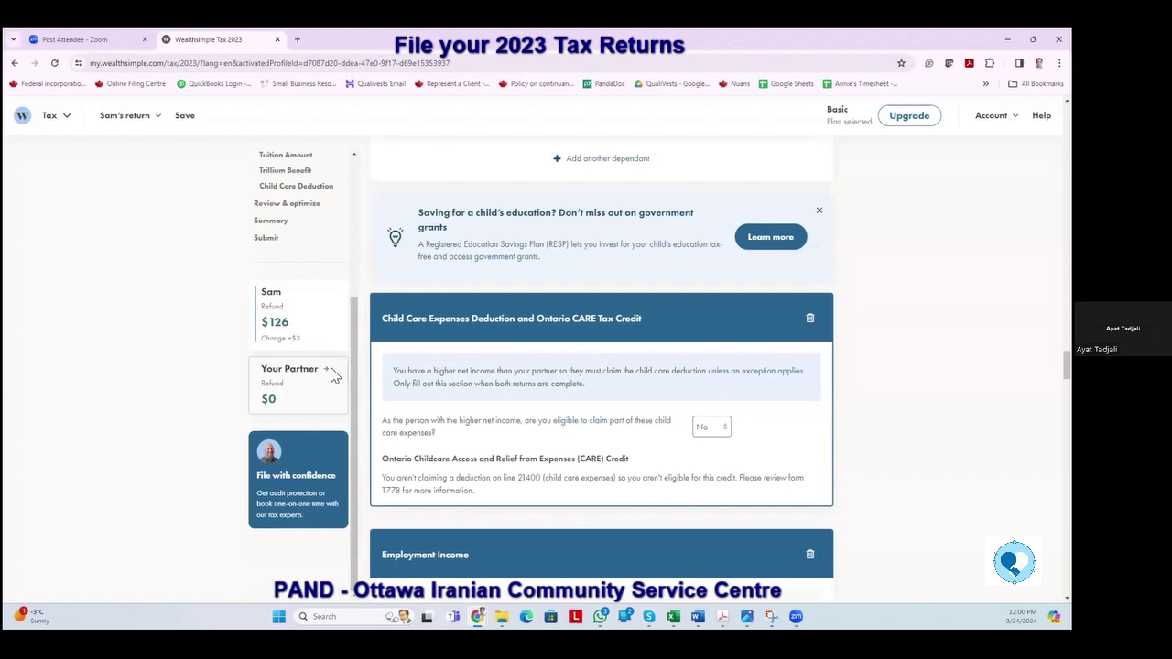
Load the partner's return from the Your Partner refund card in the sidebar.
left_click(331, 376)
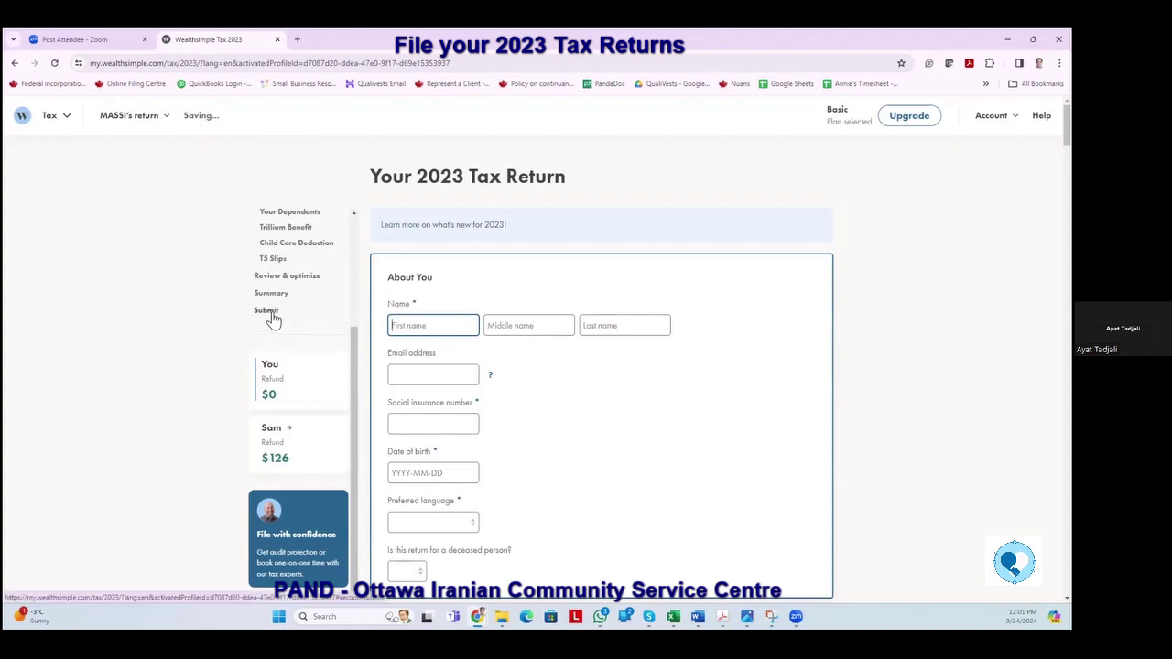
Enter the partner's first name, last name and e-mail address.
left_click(590, 327)
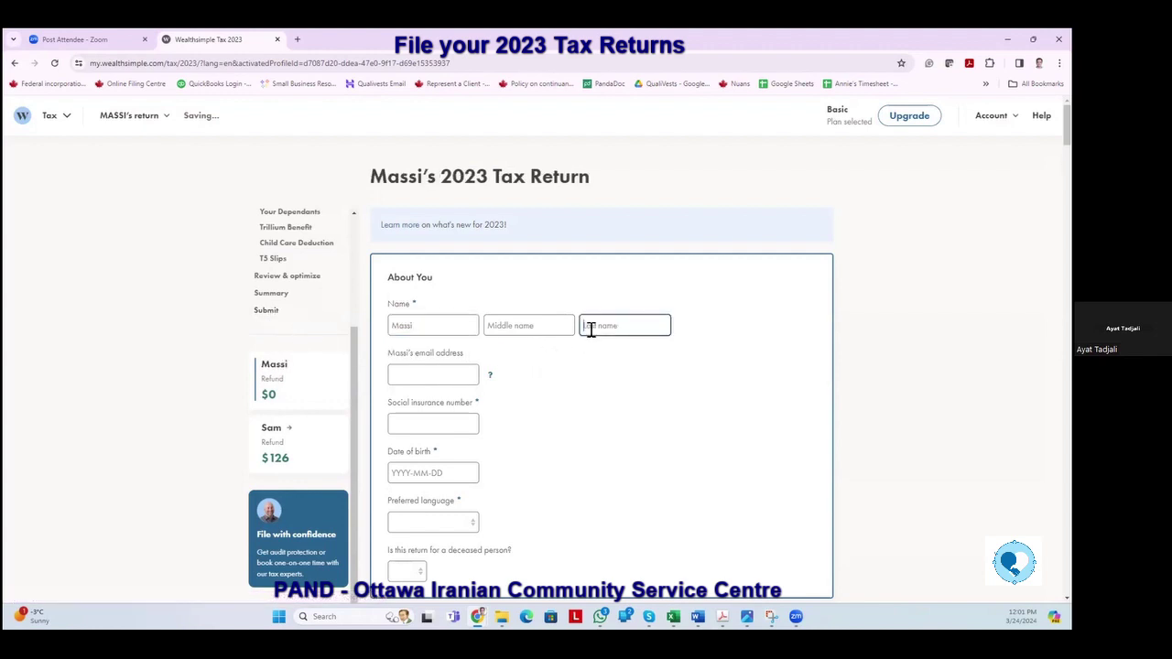
left_click(438, 384)
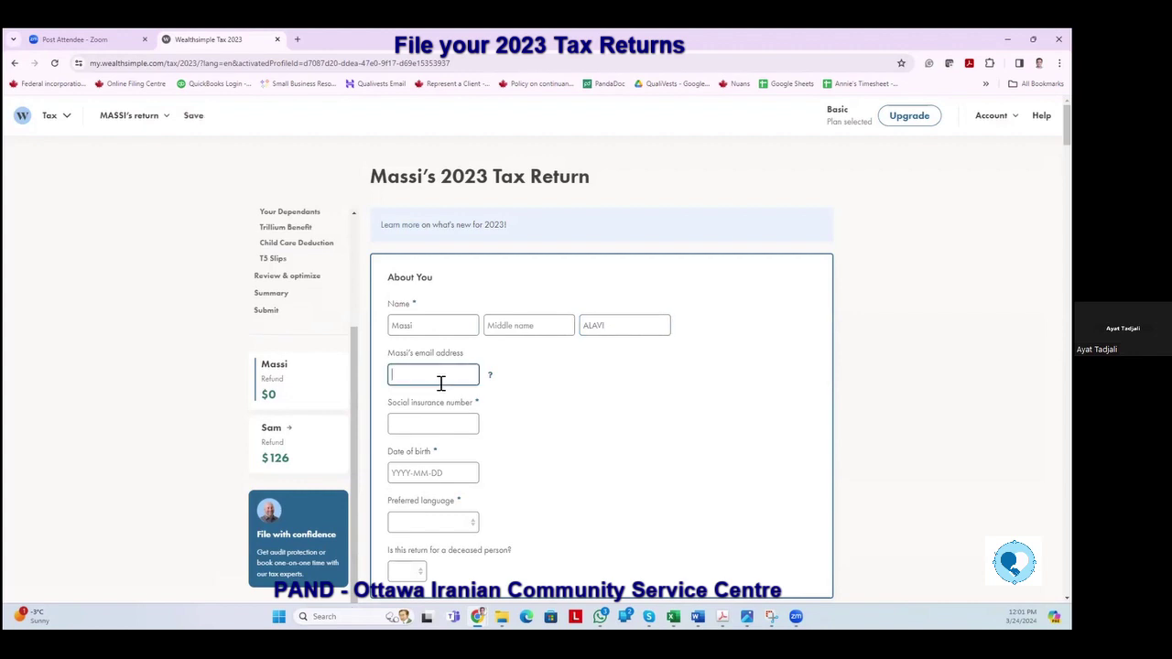
Enter the partner's social insurance number and date of birth.
left_click(424, 426)
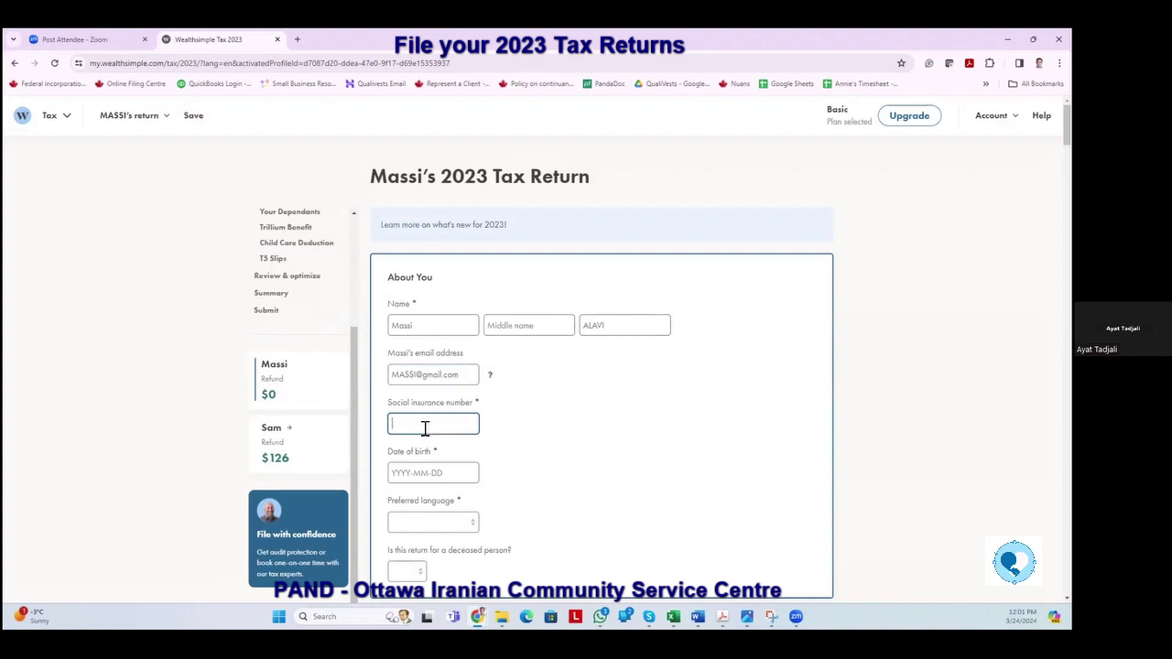
key("Tab")
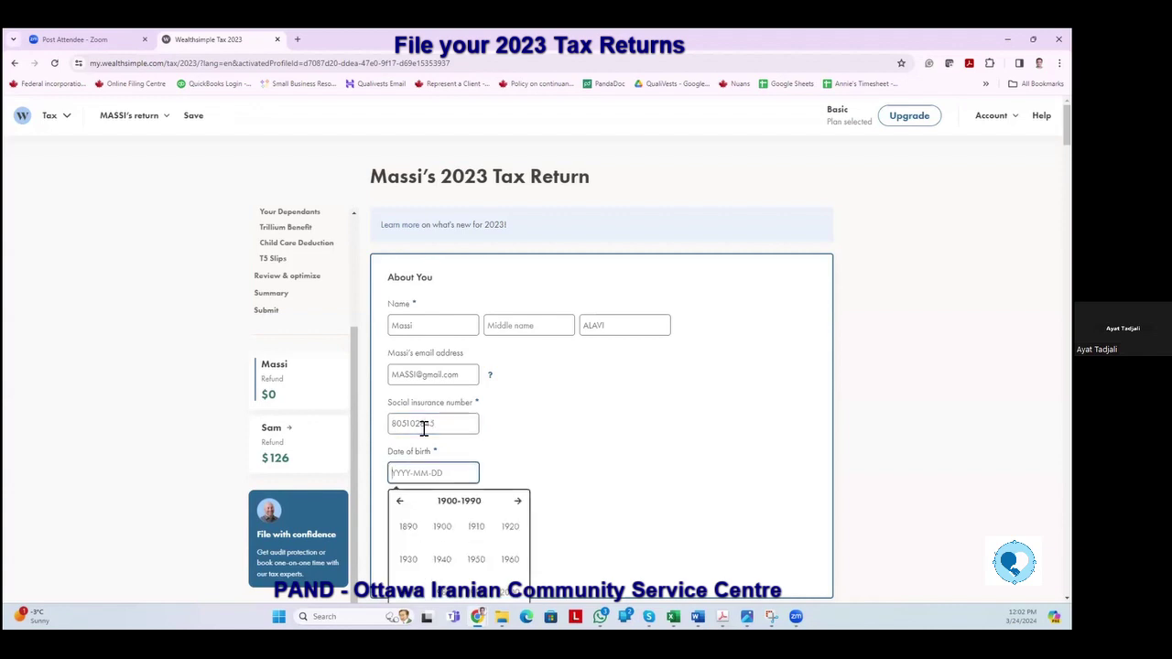
type("2000")
type("1")
type("1")
type("02")
key("Tab")
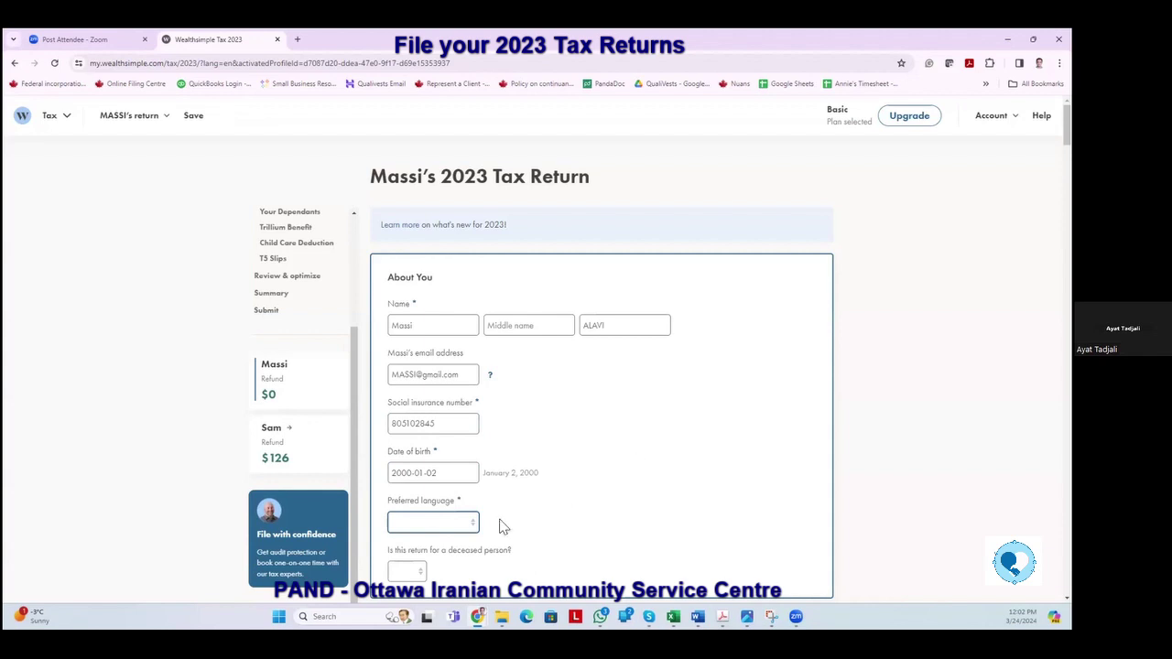
left_click(474, 525)
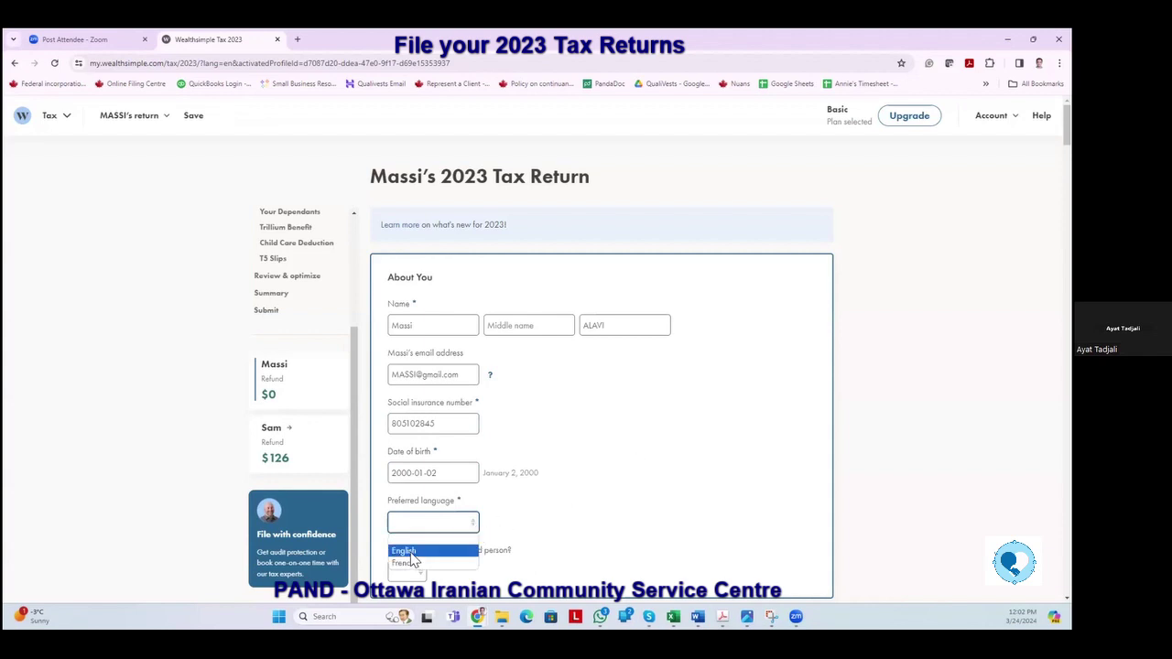